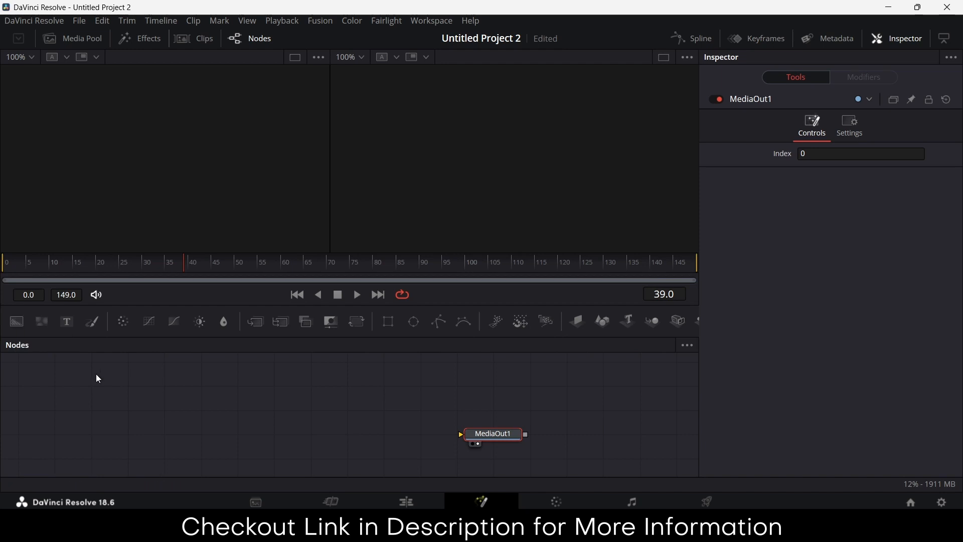
# Add a Background node feeding MediaOut1 and give it a fixed 1080 × 1080 resolution with Auto Resolution off.
pyautogui.click(94, 378)
pyautogui.moveTo(17, 322); pyautogui.dragTo(464, 434)
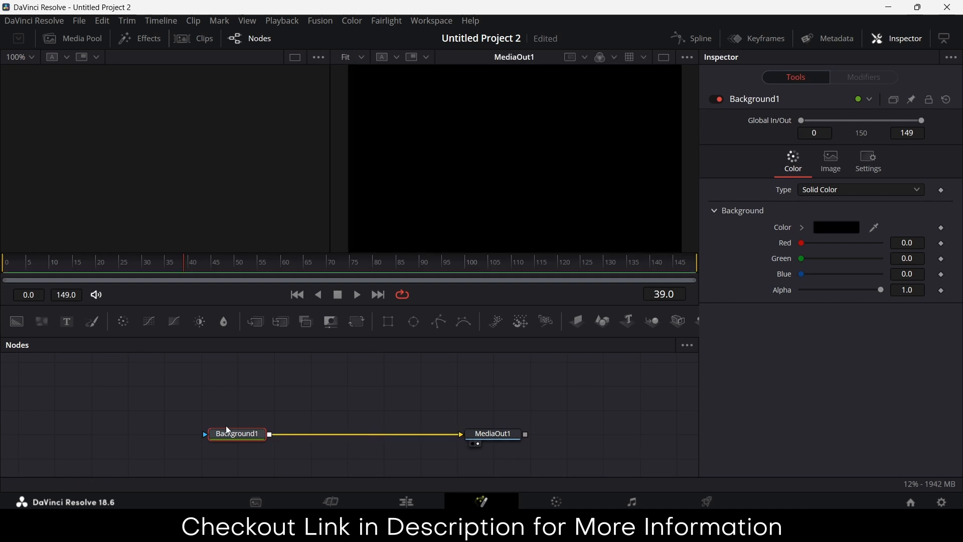
pyautogui.click(830, 163)
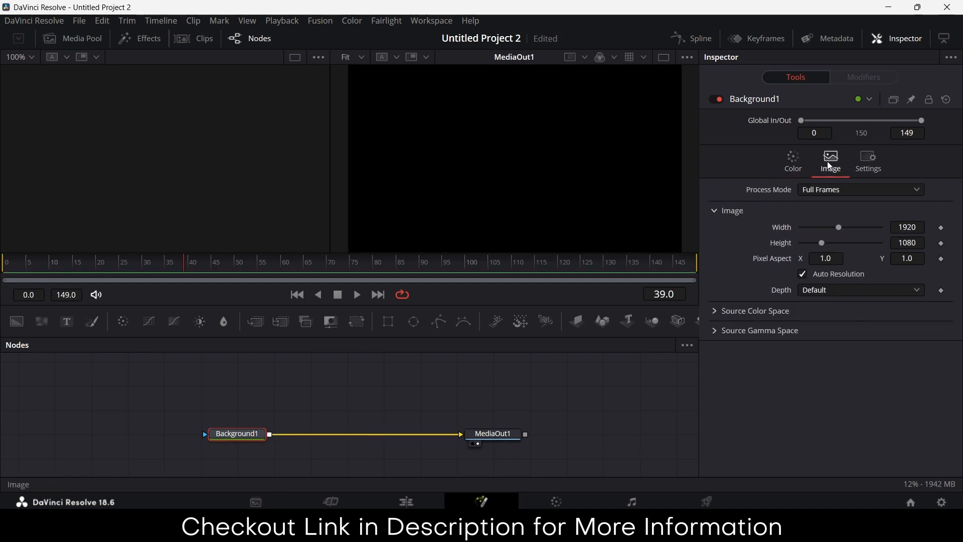
pyautogui.click(803, 277)
pyautogui.moveTo(918, 227); pyautogui.dragTo(866, 227)
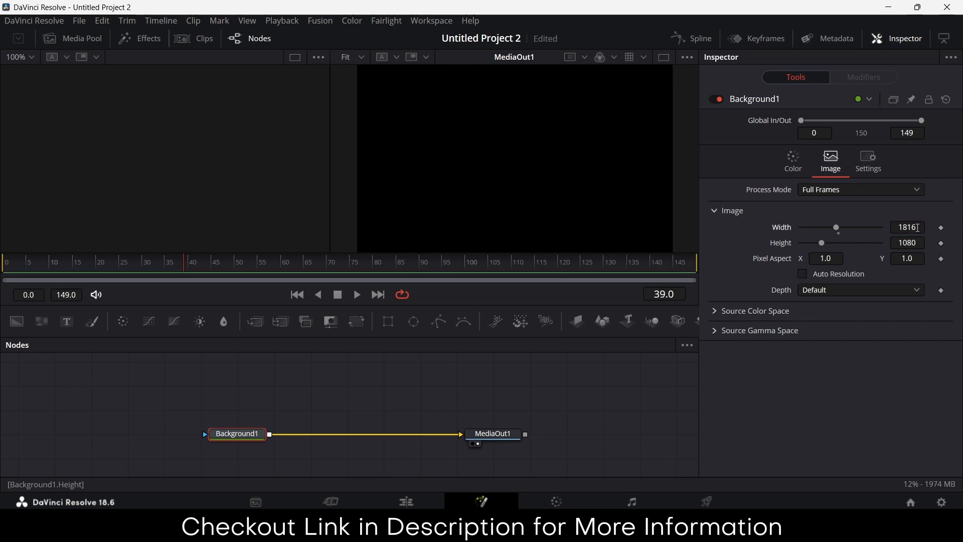
pyautogui.click(917, 227)
pyautogui.doubleClick(918, 227)
pyautogui.write('1080')
pyautogui.press('Tab')
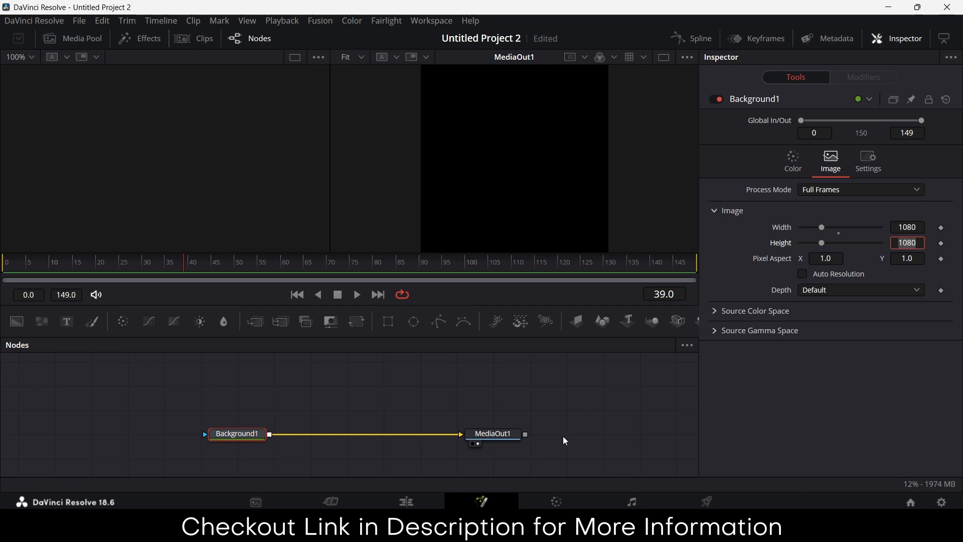
pyautogui.press('Return')
pyautogui.click(294, 393)
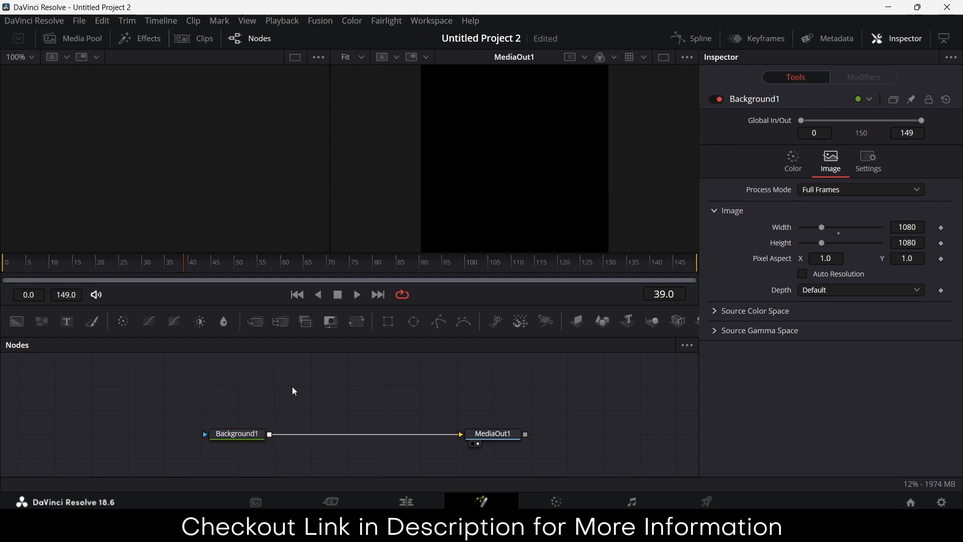
# Move Background1 farther from MediaOut1 and insert a Merge node between them, with Background1 as its background input.
pyautogui.moveTo(252, 439); pyautogui.dragTo(153, 440)
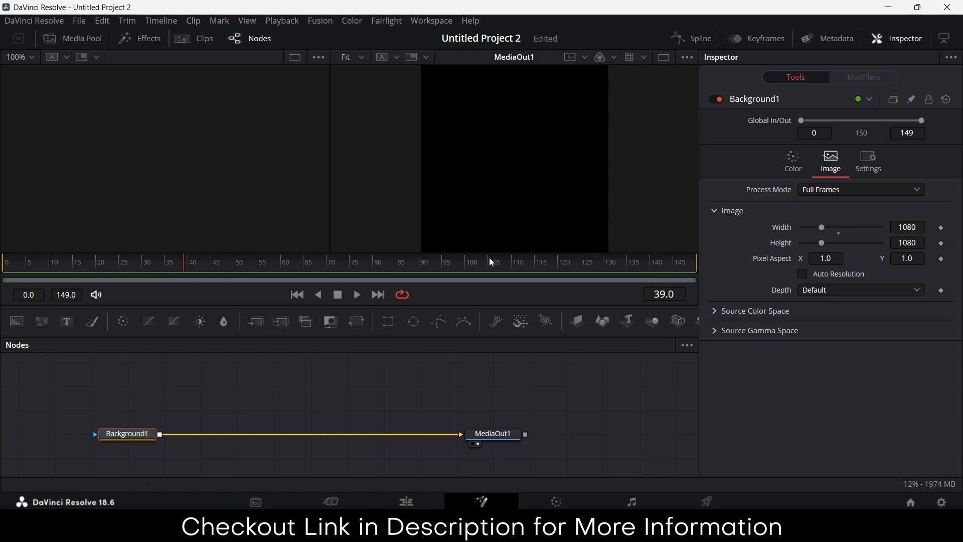
pyautogui.click(321, 400)
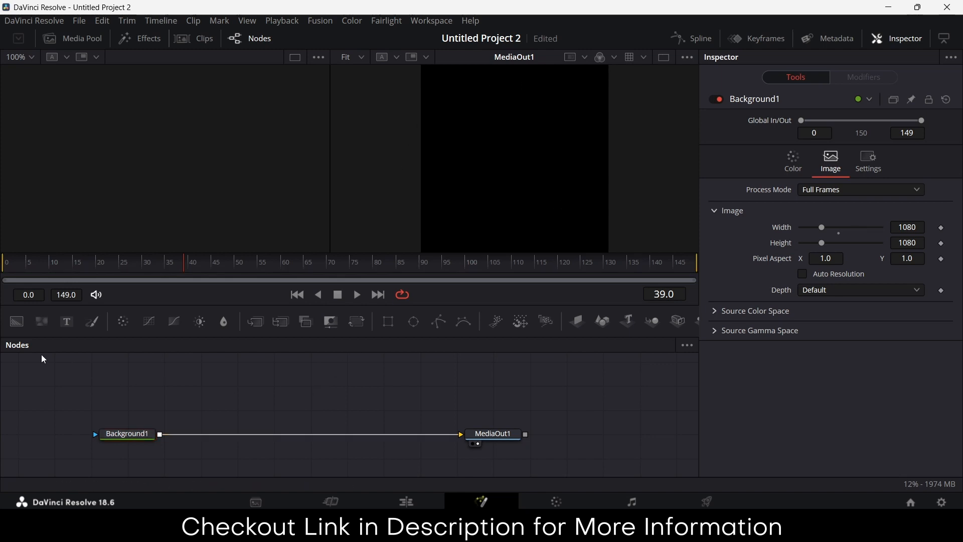
pyautogui.click(256, 323)
pyautogui.moveTo(203, 386); pyautogui.dragTo(241, 411)
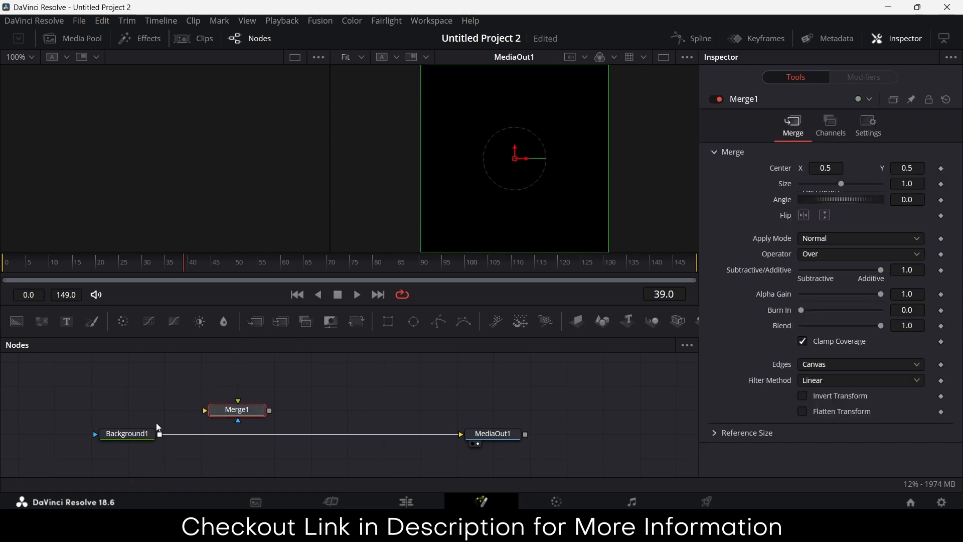
pyautogui.moveTo(159, 434); pyautogui.dragTo(205, 411)
pyautogui.moveTo(458, 435); pyautogui.dragTo(434, 446)
pyautogui.moveTo(269, 411); pyautogui.dragTo(464, 442)
pyautogui.moveTo(246, 410); pyautogui.dragTo(241, 431)
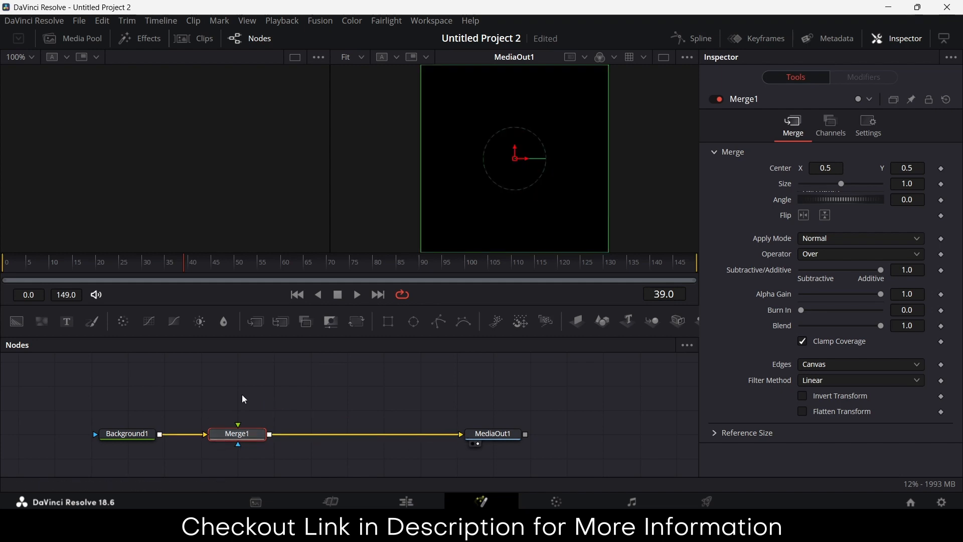
pyautogui.click(244, 399)
# Duplicate the Background1 node above Merge1 and rename the copy whiteBackround.
pyautogui.click(133, 438)
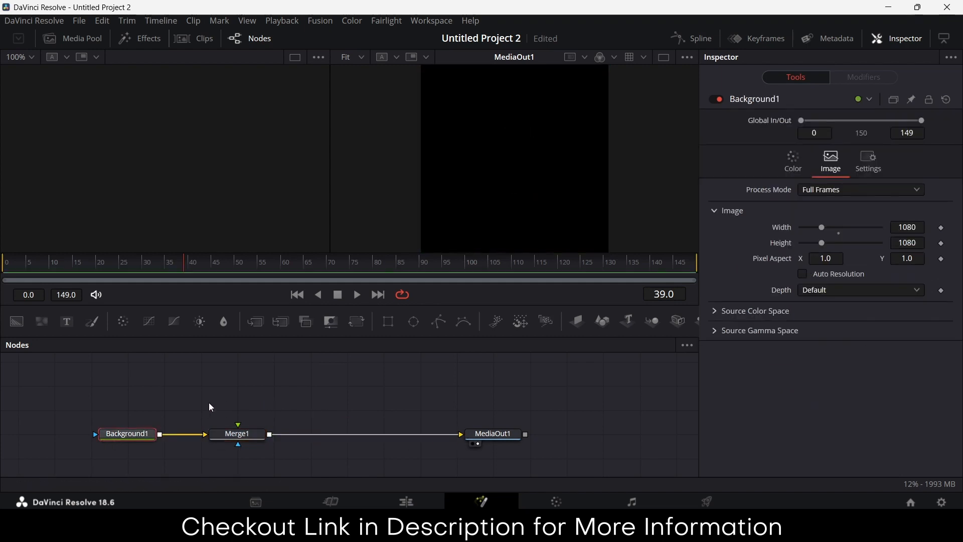
pyautogui.hotkey('ctrl', 'v')
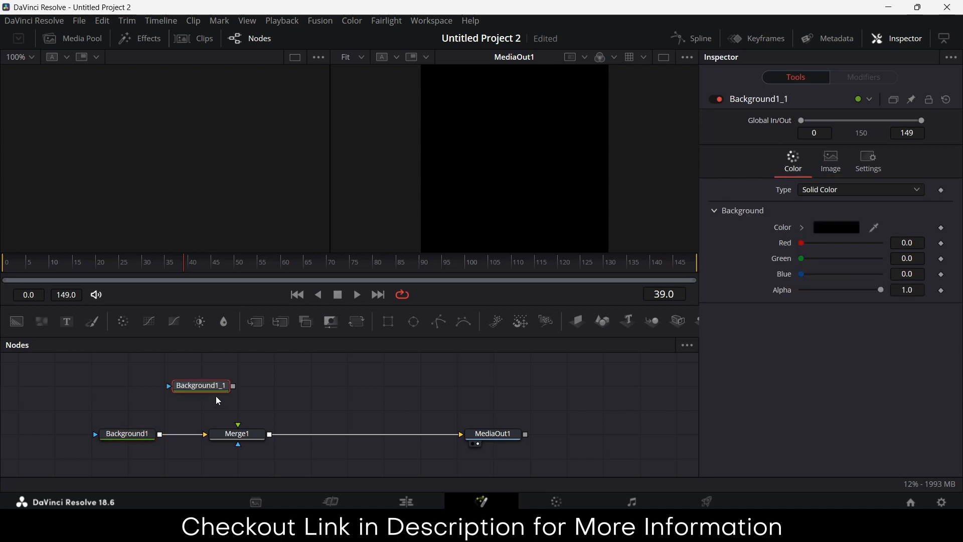
pyautogui.moveTo(211, 384); pyautogui.dragTo(239, 394)
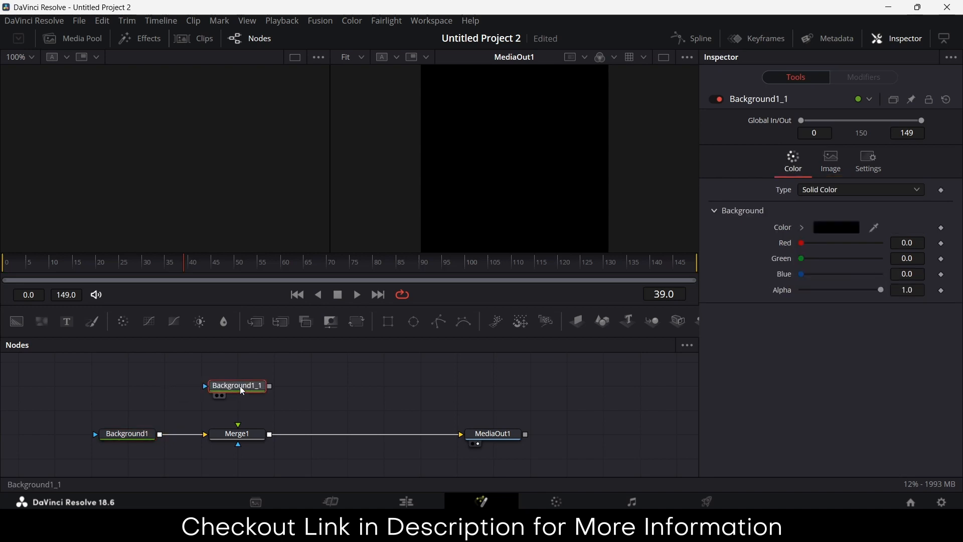
pyautogui.press('F2')
pyautogui.write('ba')
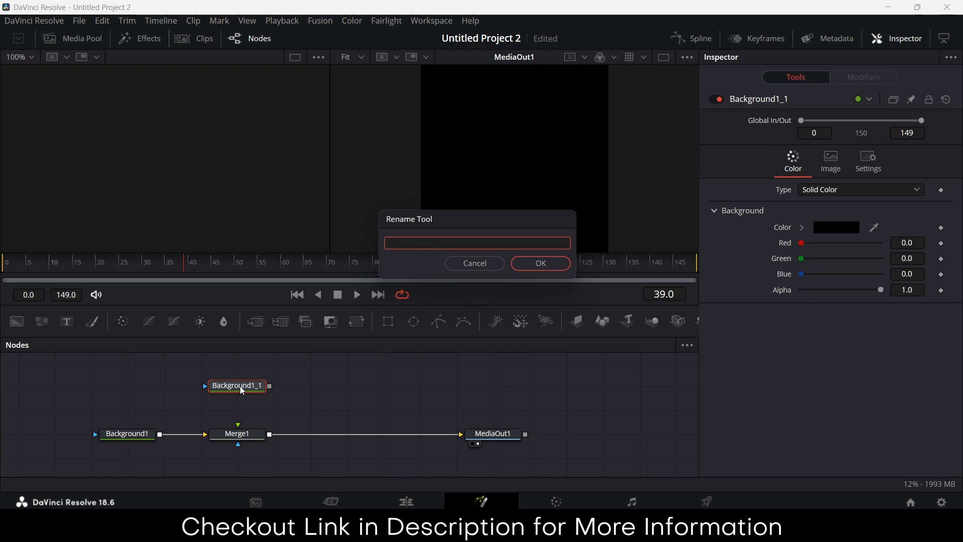
pyautogui.write('whiteBackround')
pyautogui.press('Return')
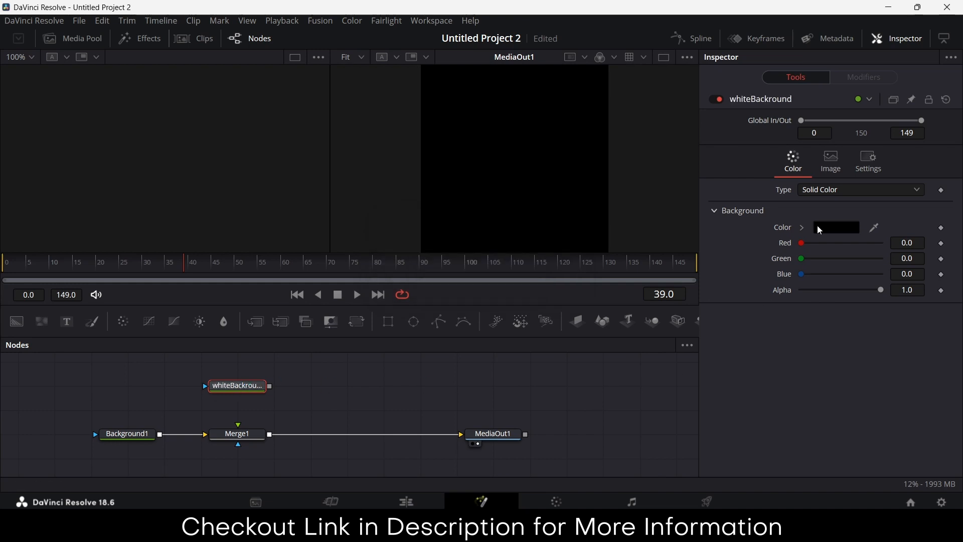
# Set the whiteBackround color to white (#ffffff) and connect the node to Merge1's foreground input.
pyautogui.click(831, 227)
pyautogui.moveTo(626, 158); pyautogui.dragTo(626, 148)
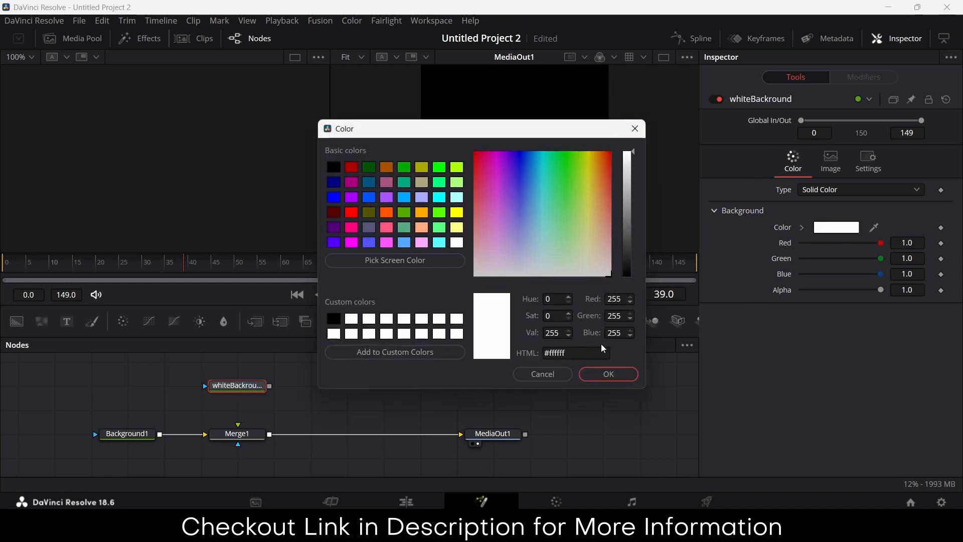
pyautogui.click(610, 373)
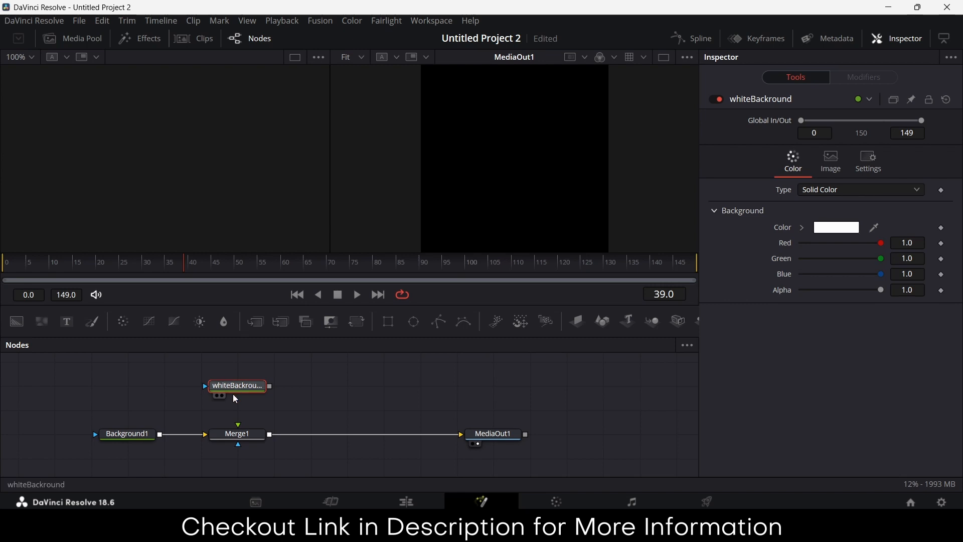
pyautogui.moveTo(237, 396); pyautogui.dragTo(238, 426)
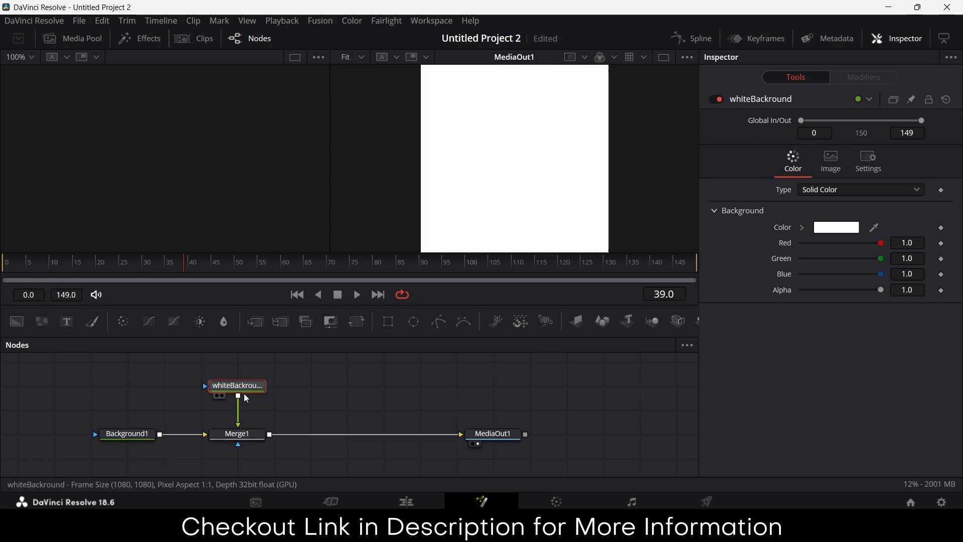
pyautogui.moveTo(239, 387); pyautogui.dragTo(239, 410)
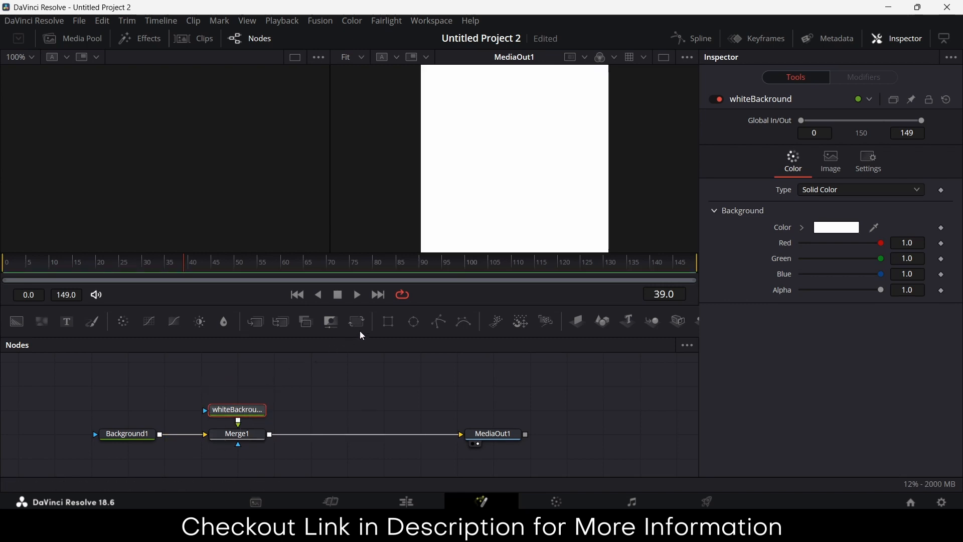
# Mask whiteBackround with an Ellipse and link the ellipse's Width to its Height through an expression.
pyautogui.click(413, 322)
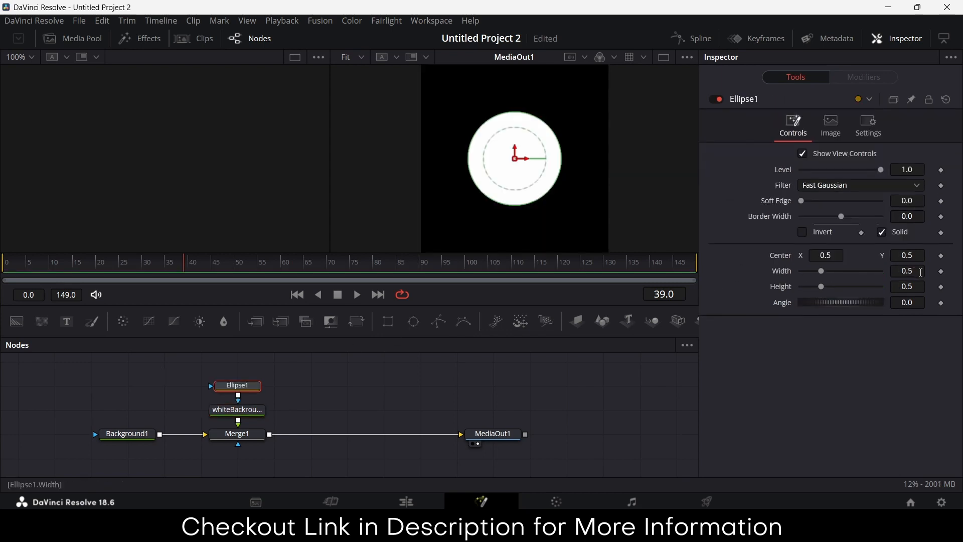
pyautogui.moveTo(920, 273); pyautogui.dragTo(894, 272)
pyautogui.click(922, 272)
pyautogui.doubleClick(922, 271)
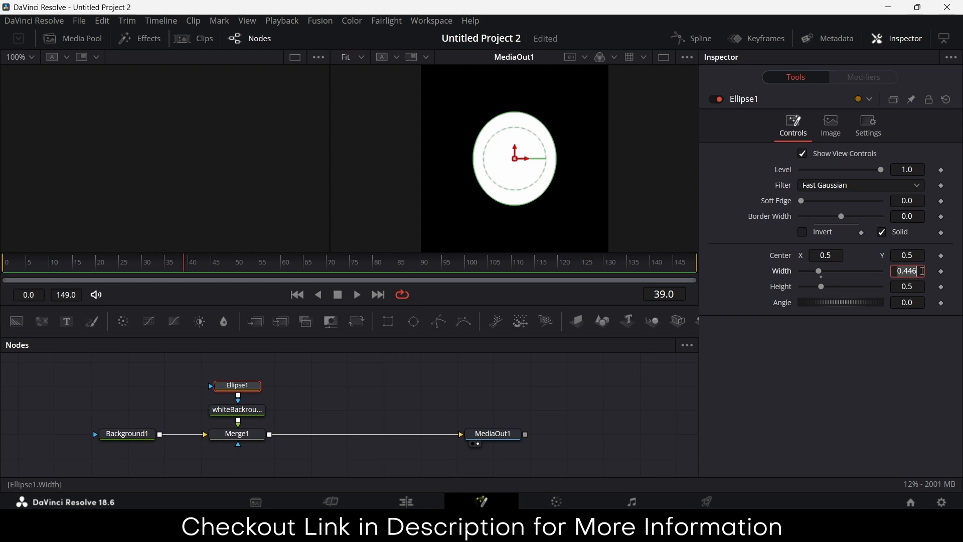
pyautogui.write('0')
pyautogui.press('Tab')
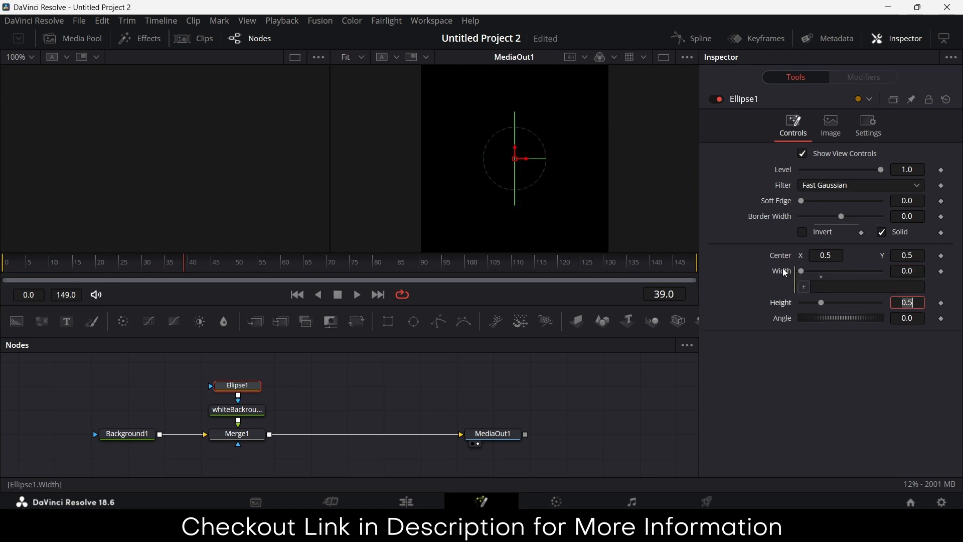
pyautogui.moveTo(805, 288); pyautogui.dragTo(795, 305)
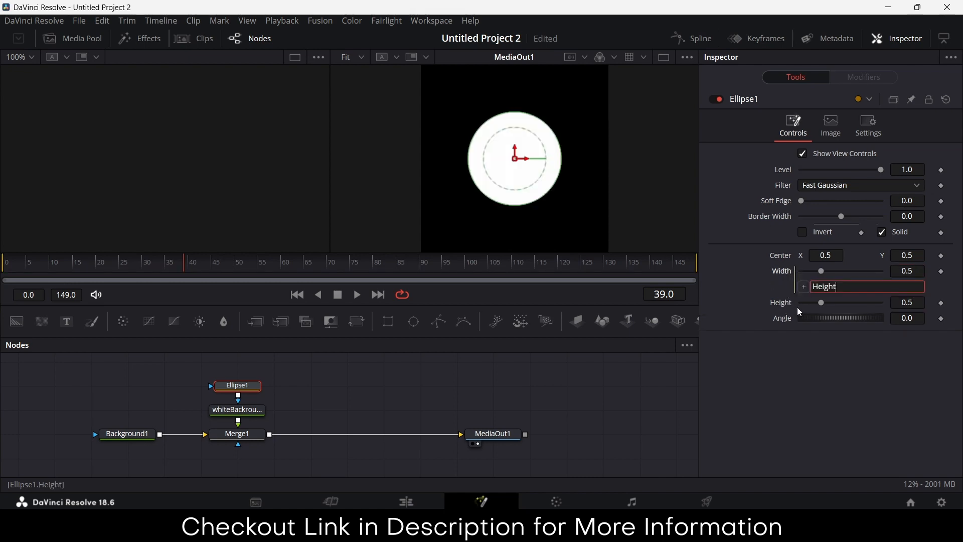
pyautogui.click(822, 272)
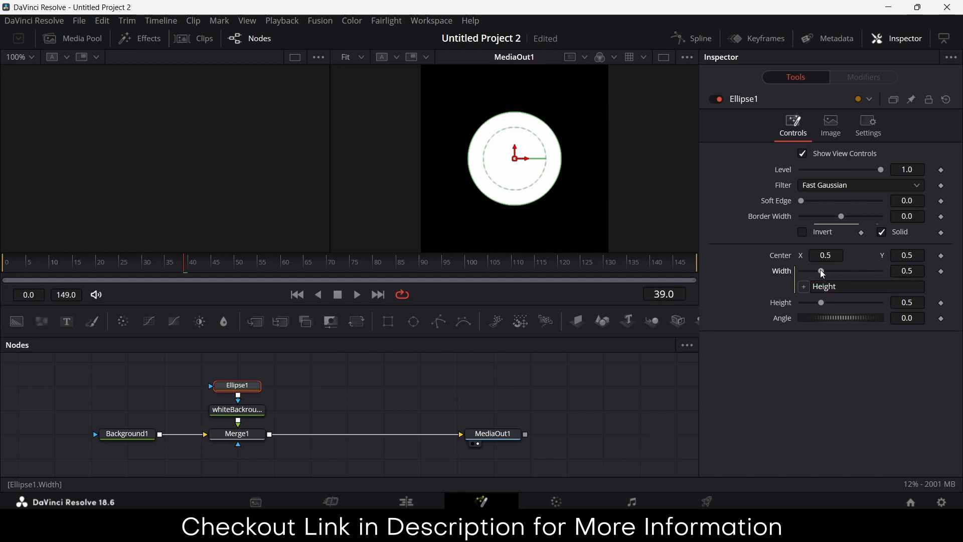
# Try the ellipse's Height at 0.11, 0.1 and 0.05, and return it to 0.1.
pyautogui.moveTo(821, 301); pyautogui.dragTo(806, 299)
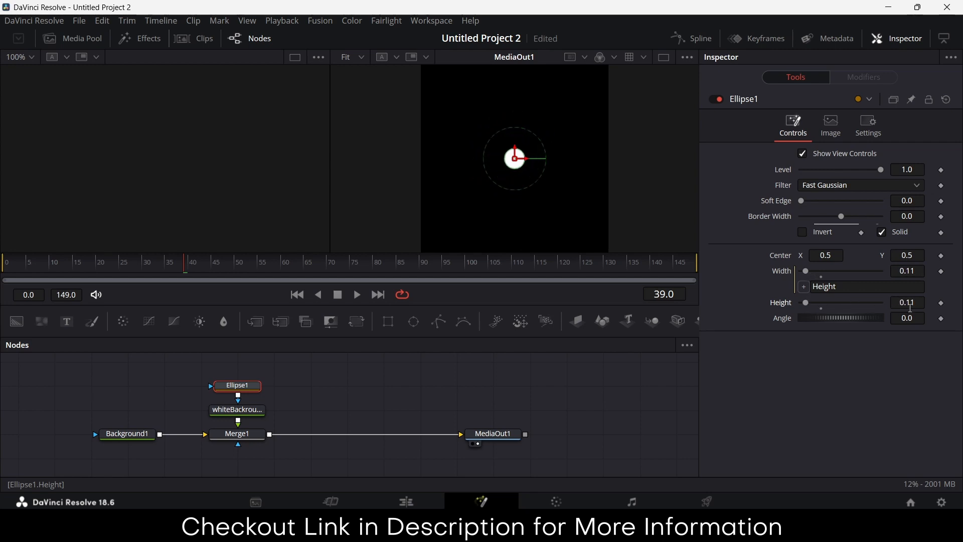
pyautogui.moveTo(914, 306); pyautogui.dragTo(882, 303)
pyautogui.write('.1')
pyautogui.press('Tab')
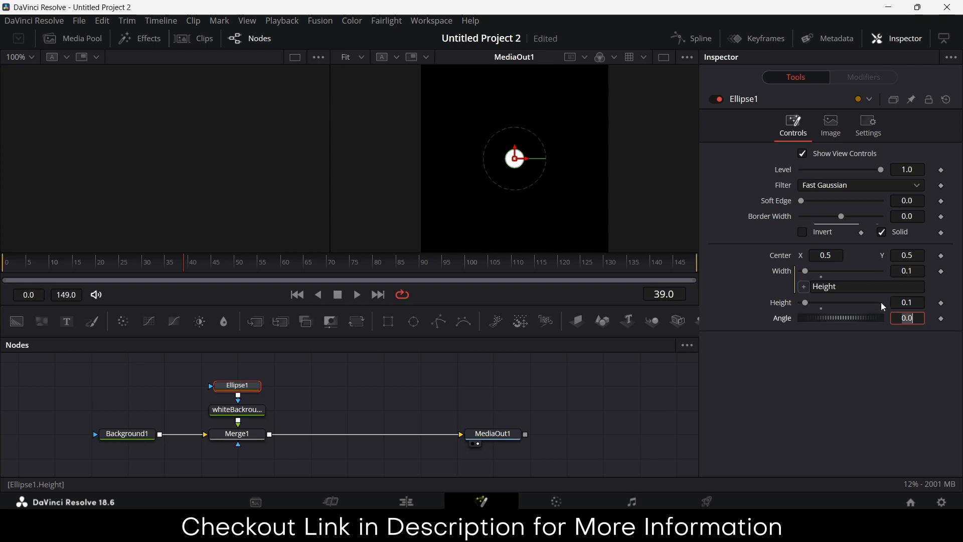
pyautogui.click(919, 304)
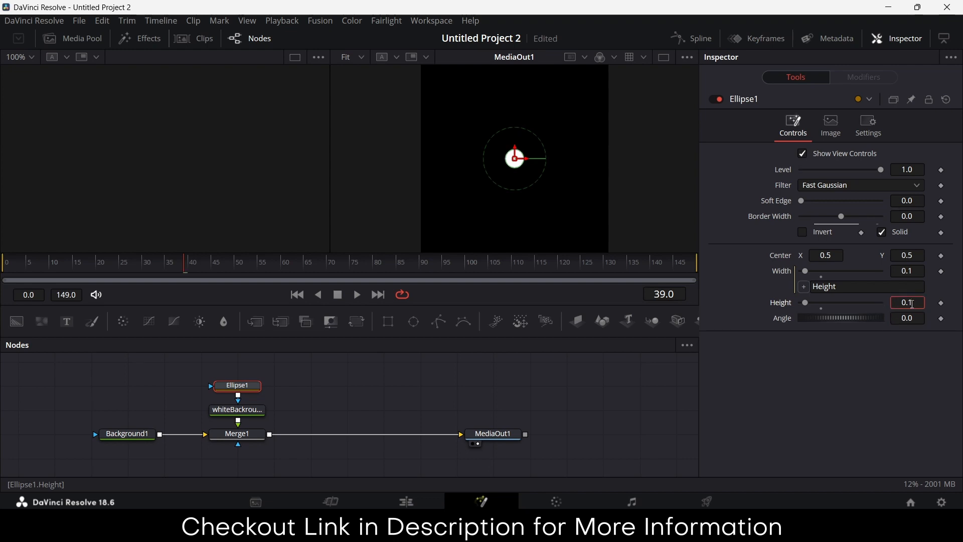
pyautogui.write('05')
pyautogui.press('Tab')
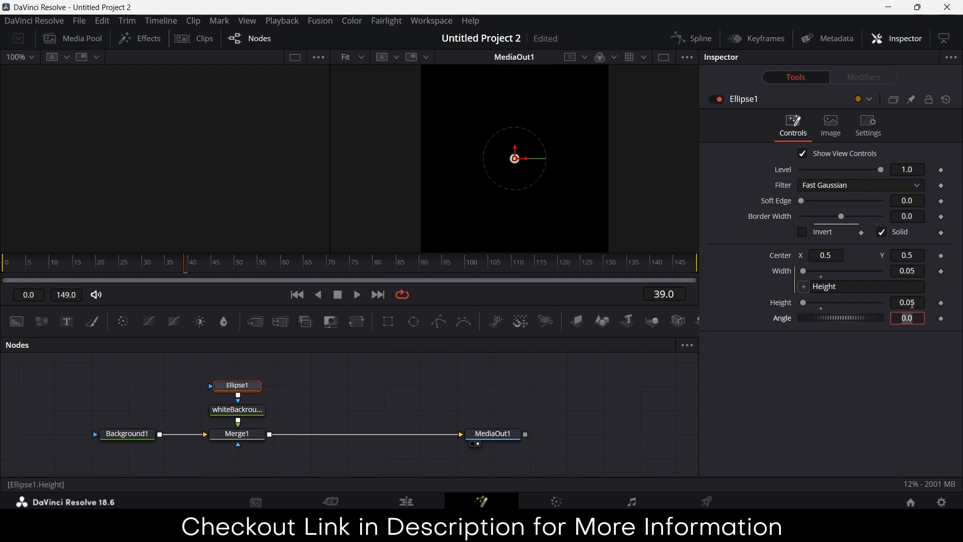
pyautogui.click(918, 304)
pyautogui.press('BackSpace')
pyautogui.press('BackSpace')
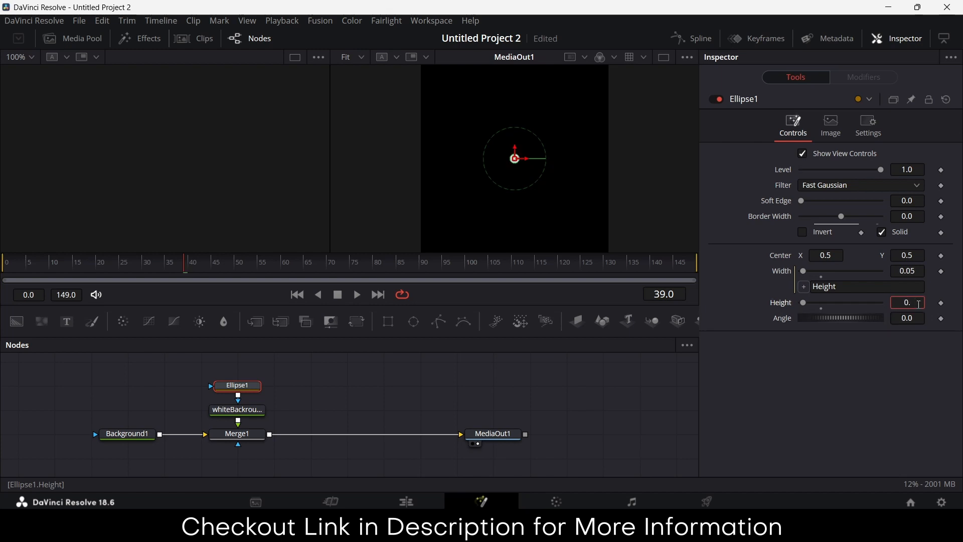
pyautogui.write('1')
pyautogui.press('Tab')
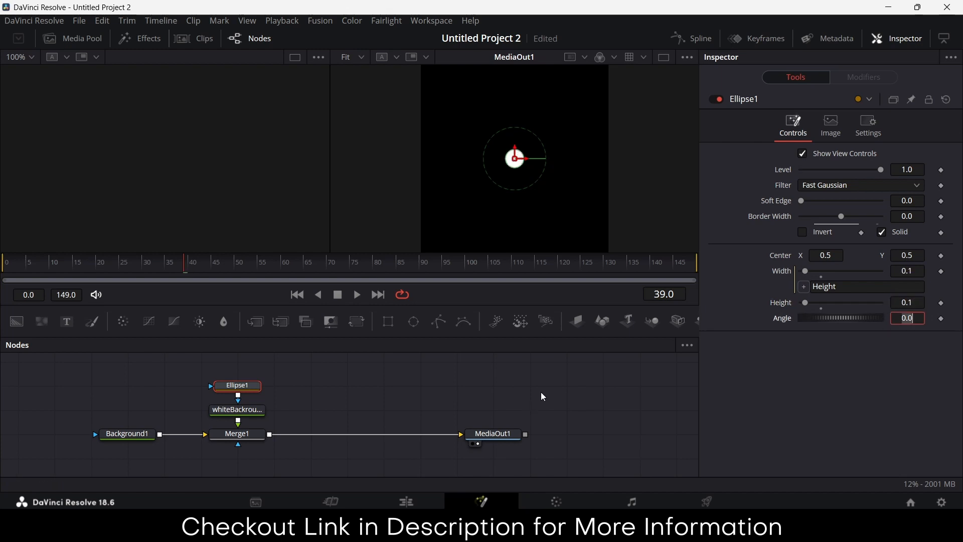
# Try the ellipse's Height at 0.7 and at 0.08.
pyautogui.click(919, 303)
pyautogui.click(919, 303)
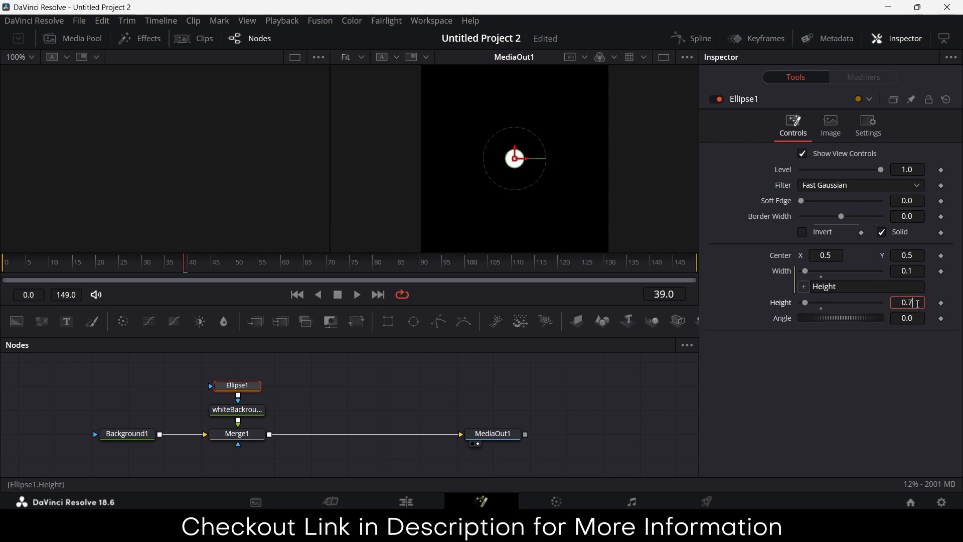
pyautogui.write('7')
pyautogui.press('Return')
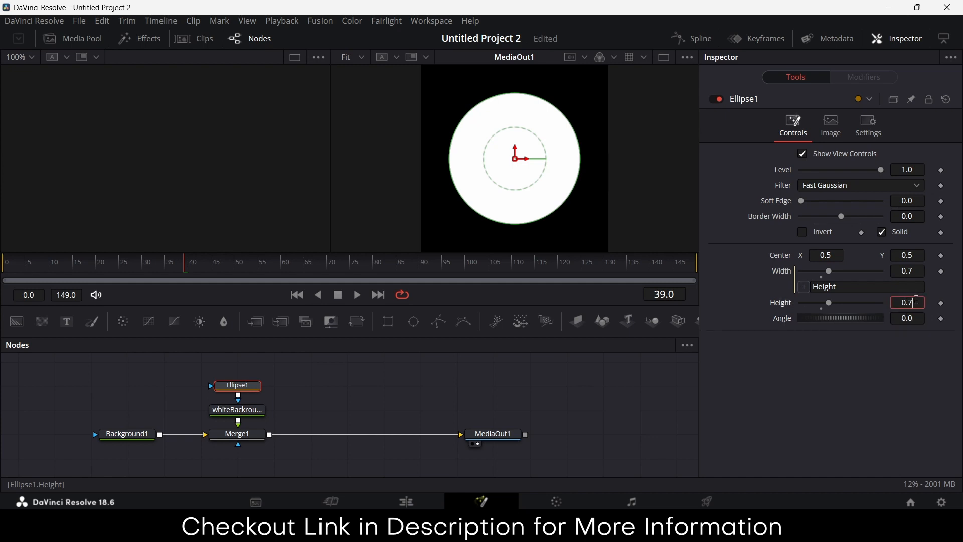
pyautogui.hotkey('ctrl', 's')
pyautogui.write('0.08')
pyautogui.press('Return')
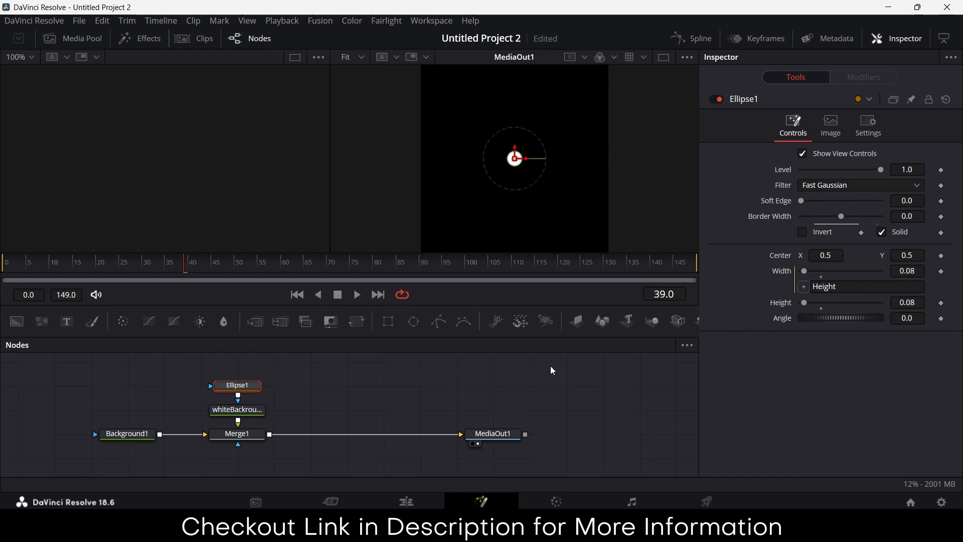
# Set the ellipse's Height to 0.07 and deselect the node.
pyautogui.click(921, 304)
pyautogui.write('0.07')
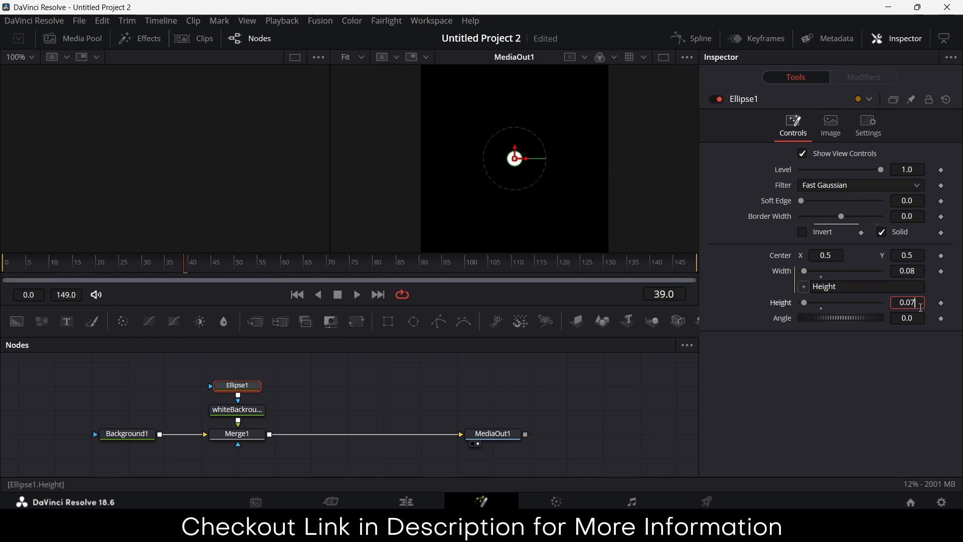
pyautogui.press('Return')
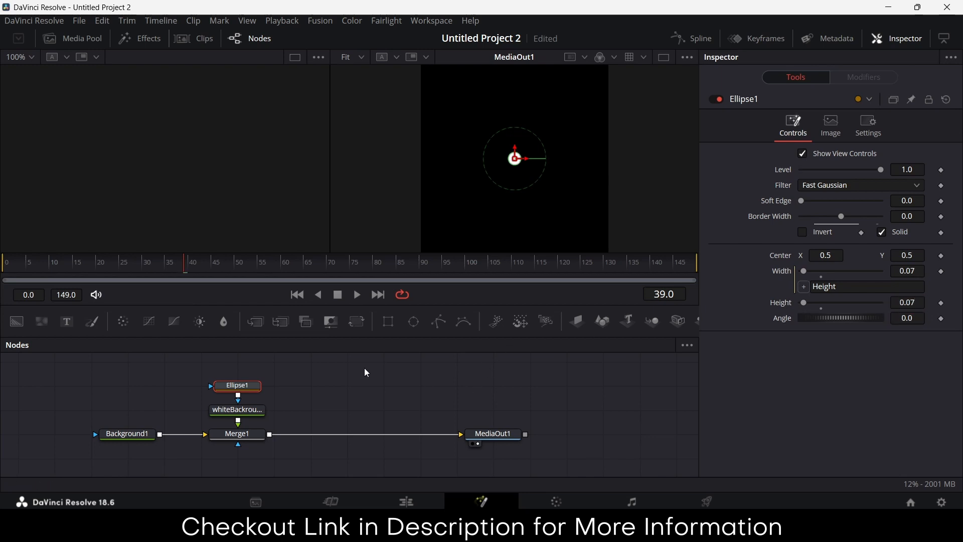
pyautogui.click(366, 372)
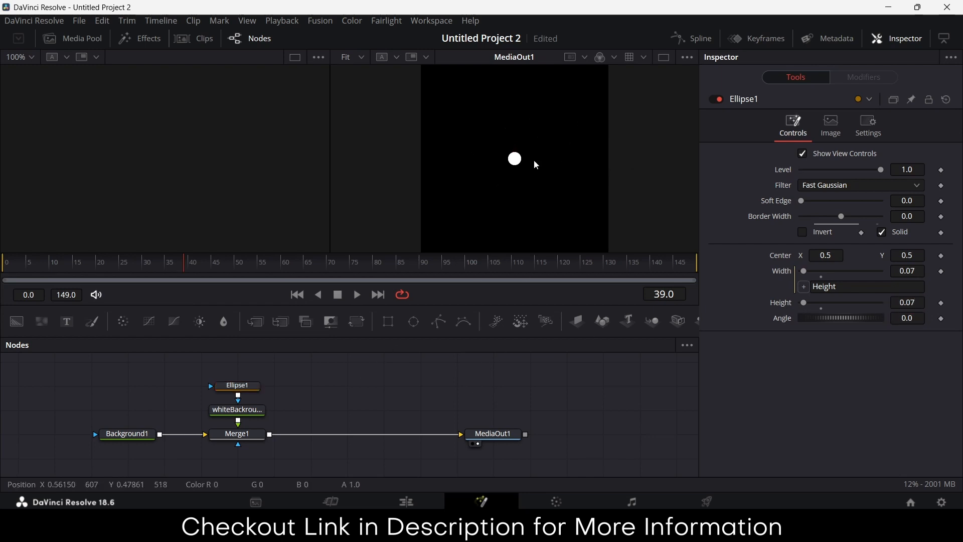
# Rename the Ellipse1 mask node to Origin and deselect it.
pyautogui.click(236, 389)
pyautogui.press('F2')
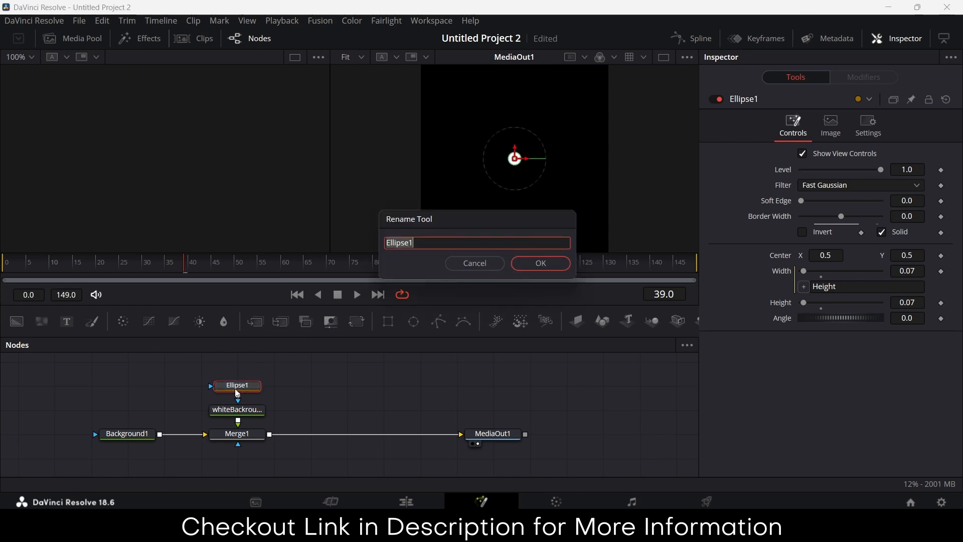
pyautogui.write('Origin')
pyautogui.press('Return')
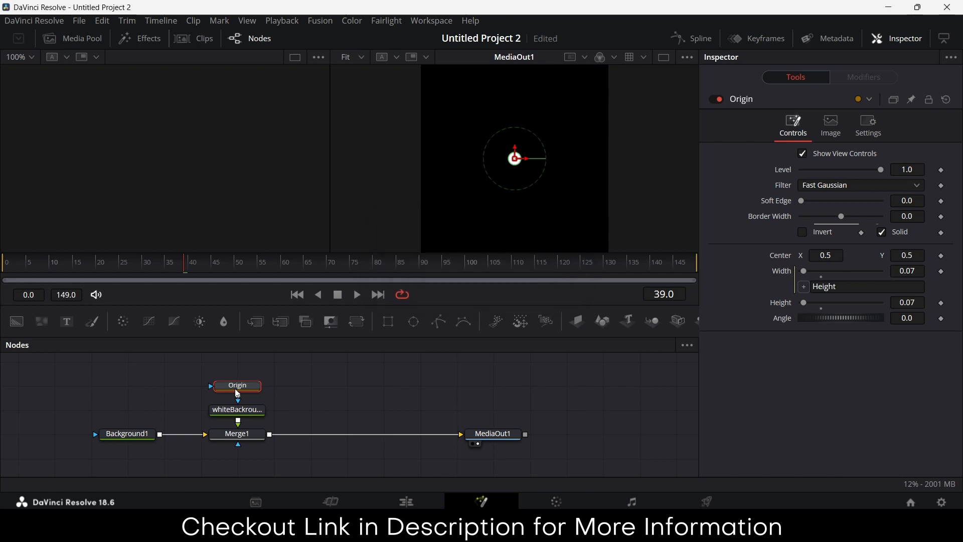
pyautogui.click(400, 387)
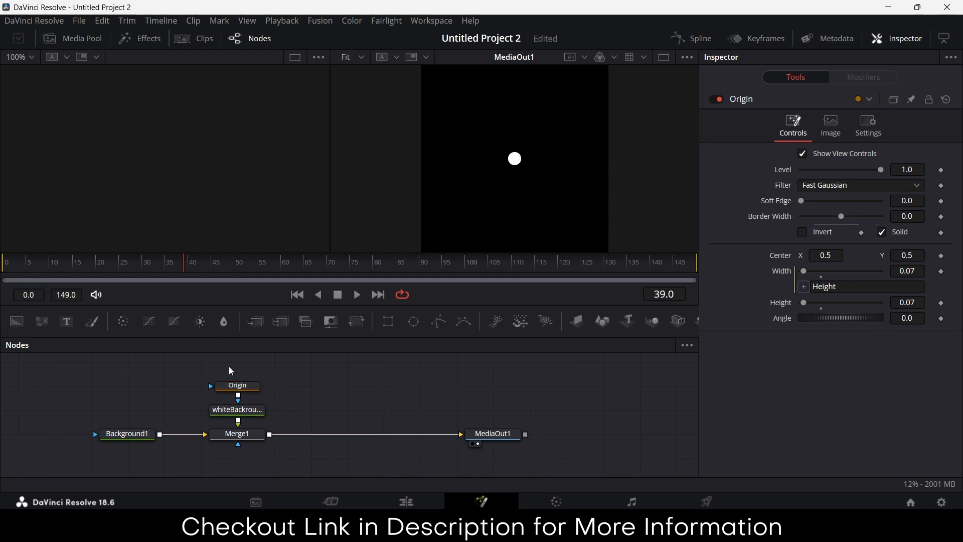
# Duplicate the Origin, whiteBackround and Merge1 nodes and place the copy between Merge1 and MediaOut1.
pyautogui.moveTo(230, 371); pyautogui.dragTo(261, 449)
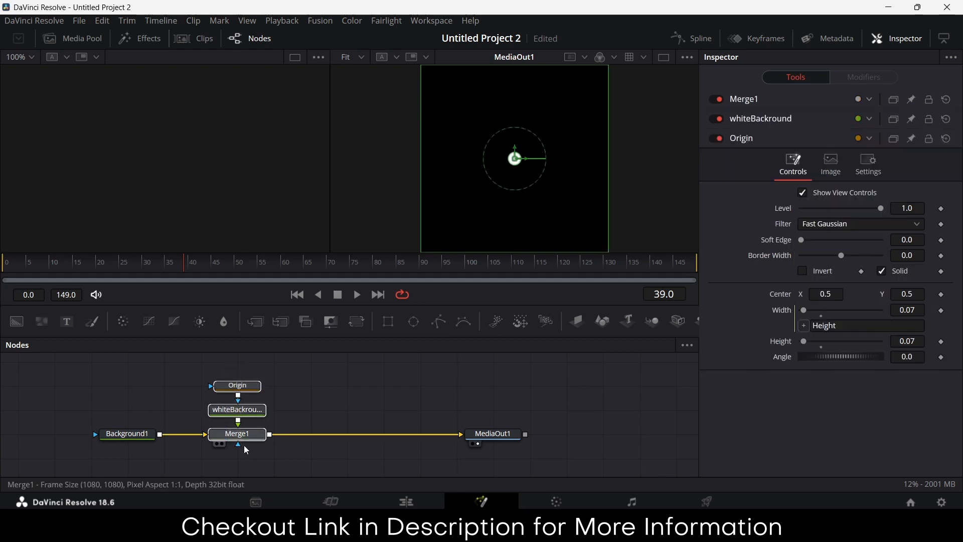
pyautogui.click(375, 391)
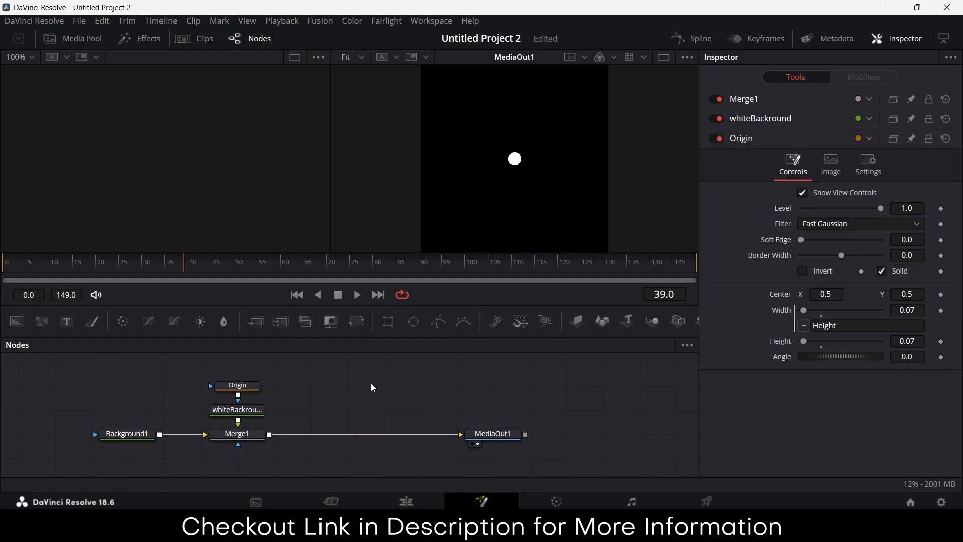
pyautogui.hotkey('ctrl', 'v')
pyautogui.moveTo(377, 432); pyautogui.dragTo(342, 437)
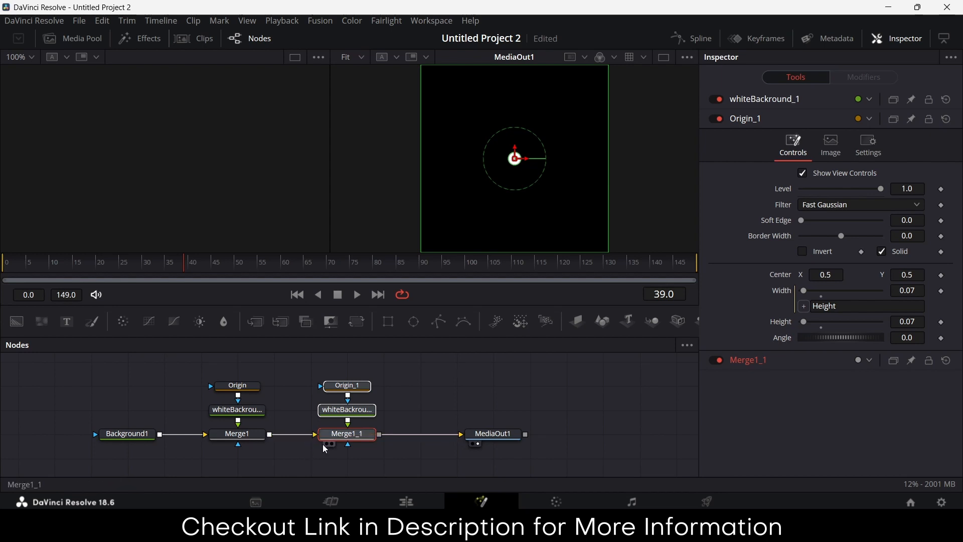
pyautogui.moveTo(357, 436)
pyautogui.mouseDown()
pyautogui.moveTo(355, 450)
pyautogui.moveTo(354, 432)
pyautogui.mouseUp()
# Rewire the flow so Merge1 feeds the background input of Merge1_1 and Merge1_1 feeds MediaOut1.
pyautogui.moveTo(461, 435); pyautogui.dragTo(447, 428)
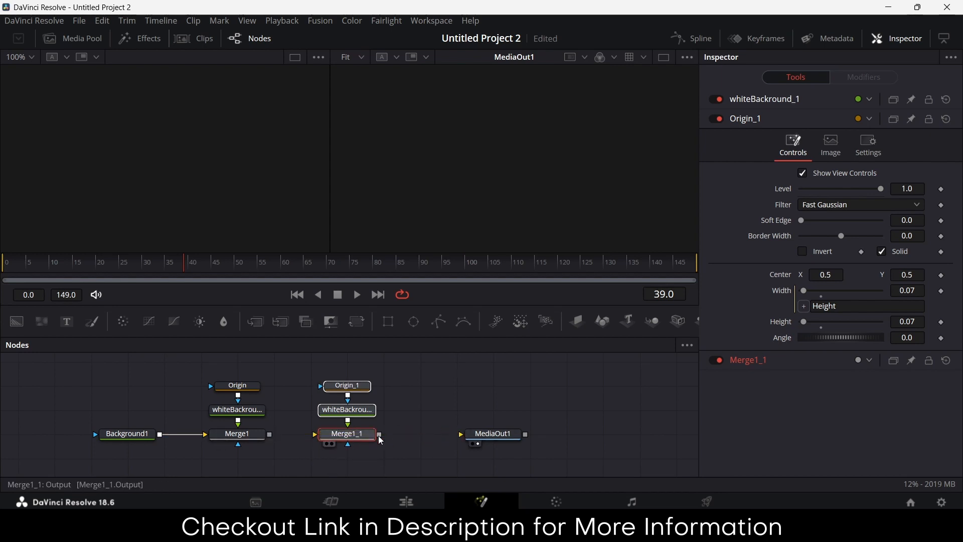
pyautogui.moveTo(380, 434); pyautogui.dragTo(461, 435)
pyautogui.moveTo(270, 435); pyautogui.dragTo(313, 437)
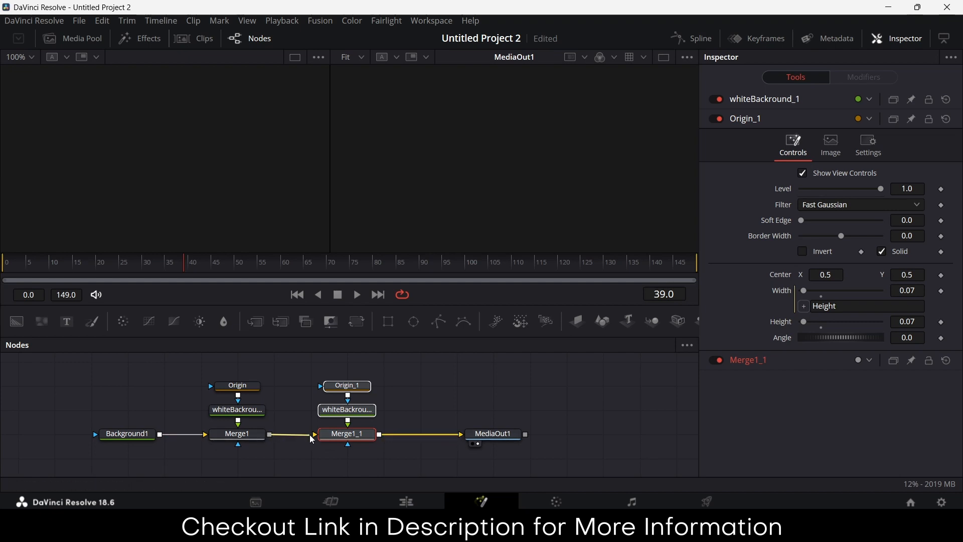
pyautogui.click(380, 377)
# Make room above Merge1_1, insert a Transform between whiteBackround_1 and Merge1_1, and set its Position X to -0.013.
pyautogui.moveTo(358, 405); pyautogui.dragTo(358, 380)
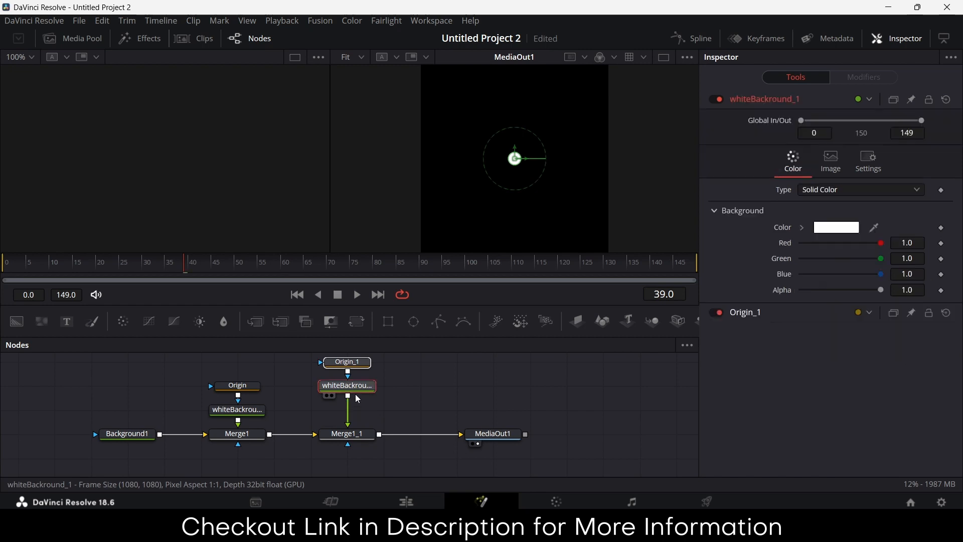
pyautogui.click(352, 385)
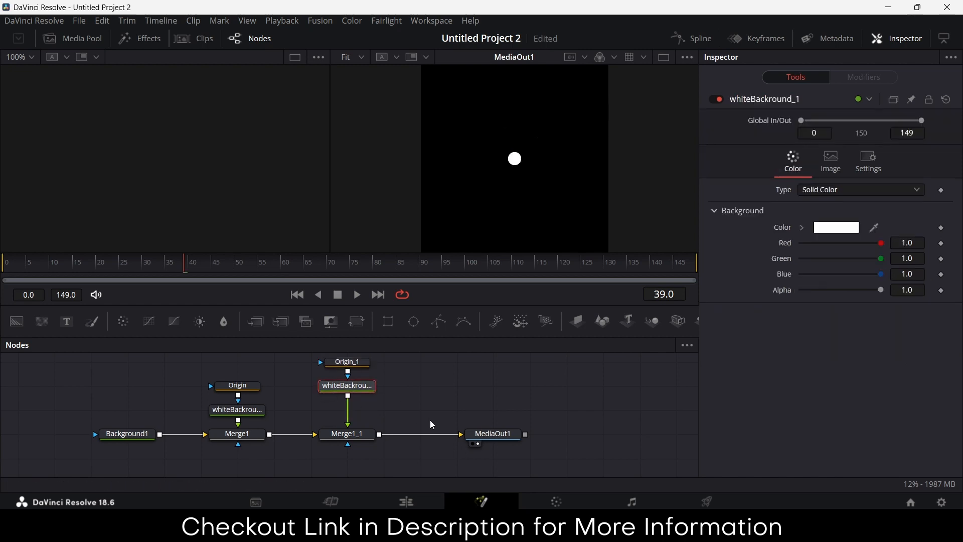
pyautogui.hotkey('shift', 'space')
pyautogui.write('trans')
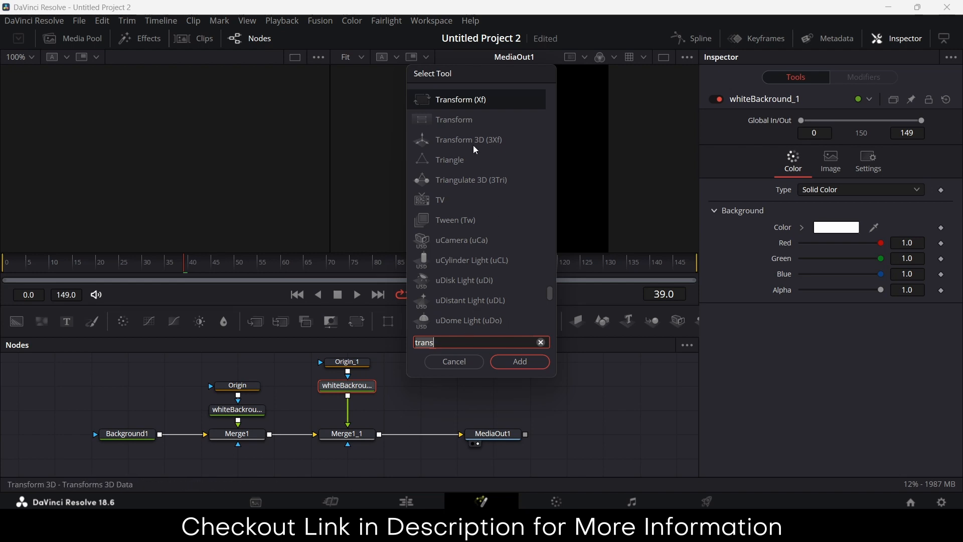
pyautogui.write('form')
pyautogui.click(451, 219)
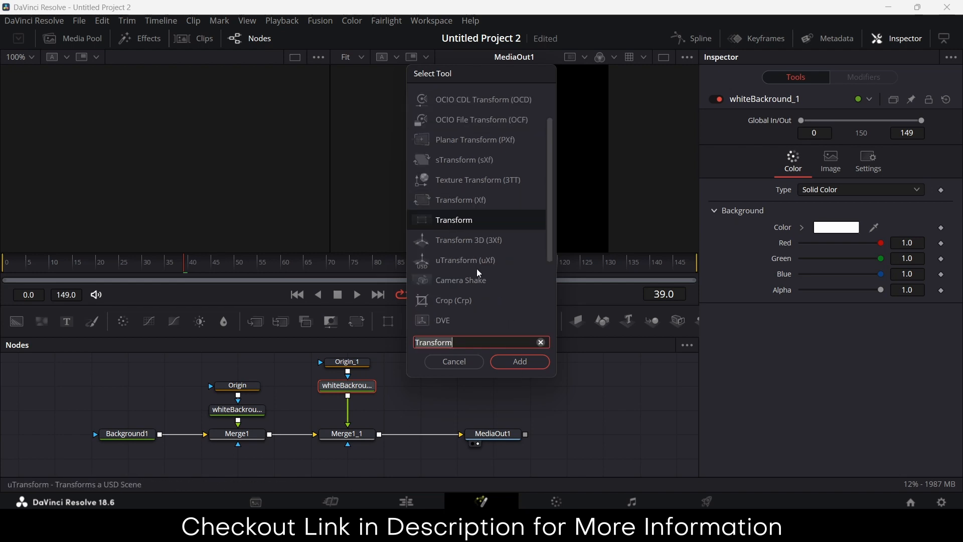
pyautogui.click(527, 361)
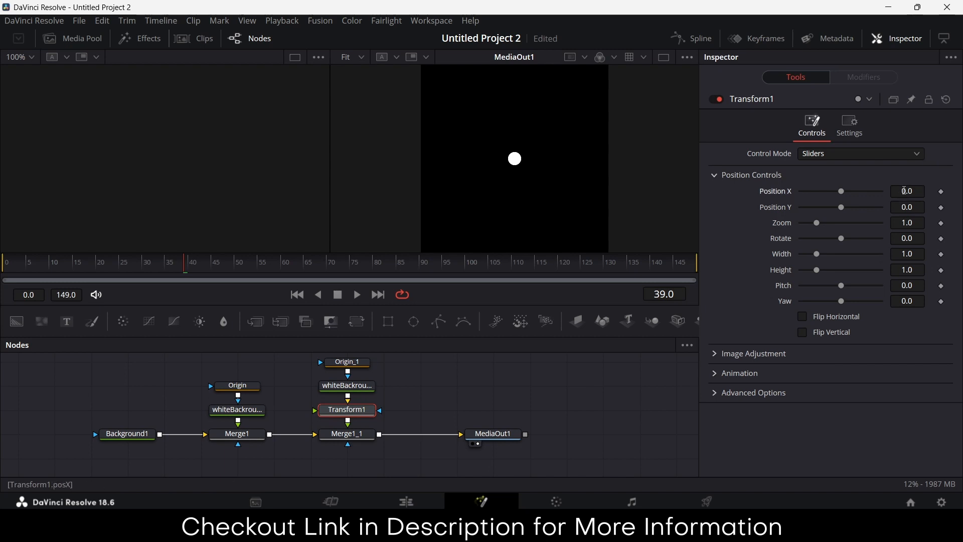
pyautogui.moveTo(906, 191)
pyautogui.mouseDown()
pyautogui.moveTo(938, 191)
pyautogui.moveTo(876, 191)
pyautogui.moveTo(947, 192)
pyautogui.moveTo(881, 191)
pyautogui.moveTo(904, 191)
pyautogui.mouseUp()
# Rename the Origin_1 ellipse node to HorzPoint and deselect it.
pyautogui.click(348, 365)
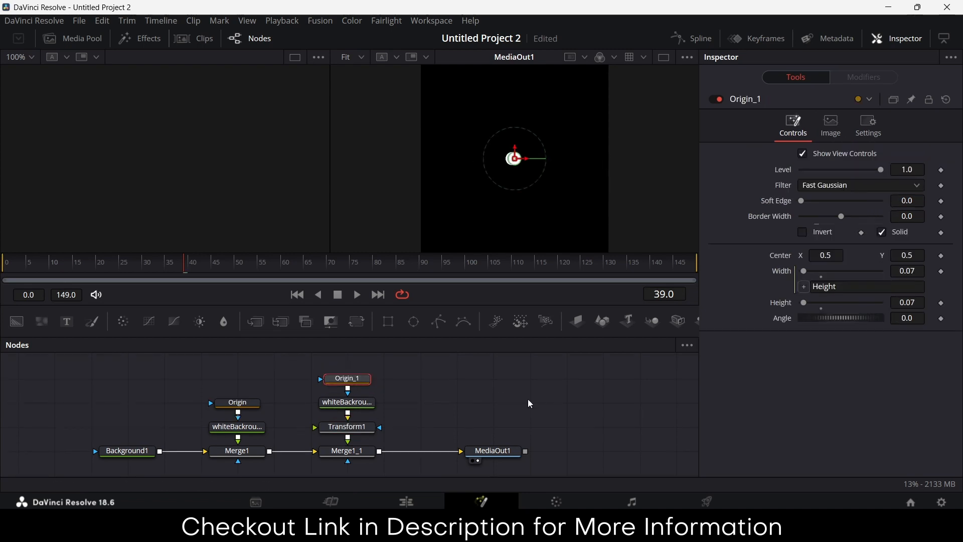
pyautogui.press('F2')
pyautogui.write('HorzPoint')
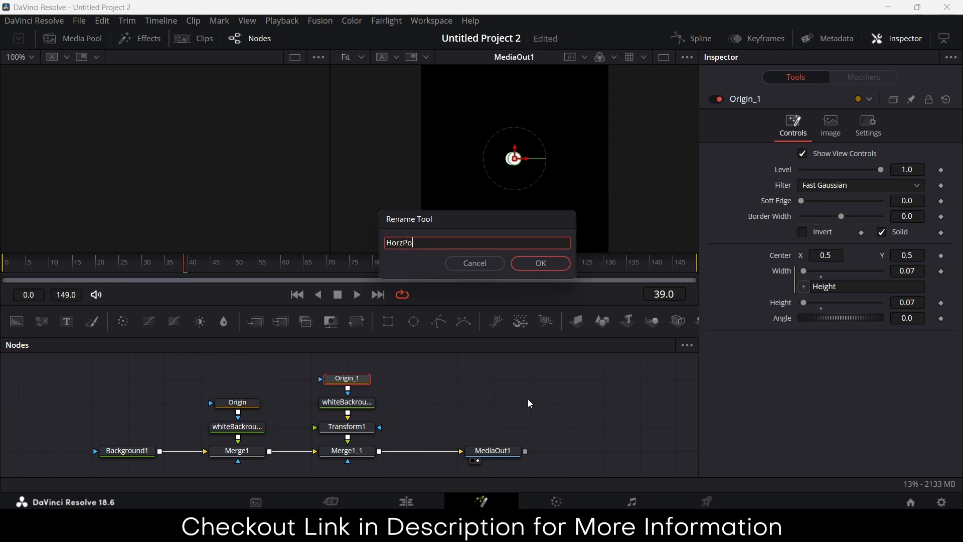
pyautogui.click(562, 263)
pyautogui.click(435, 395)
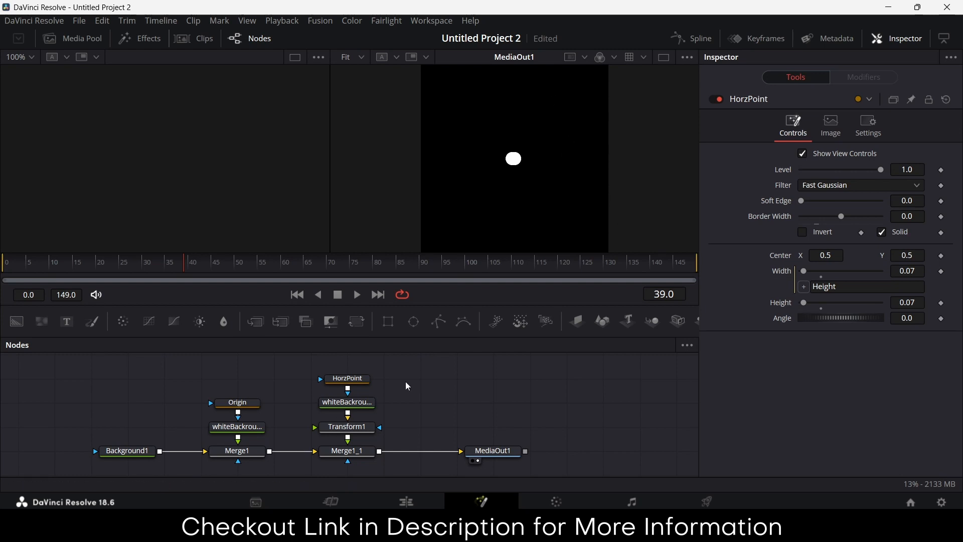
# Duplicate the HorzPoint branch with its background, Transform and Merge, placing the copy between Merge1_1 and MediaOut1.
pyautogui.moveTo(380, 365); pyautogui.dragTo(344, 464)
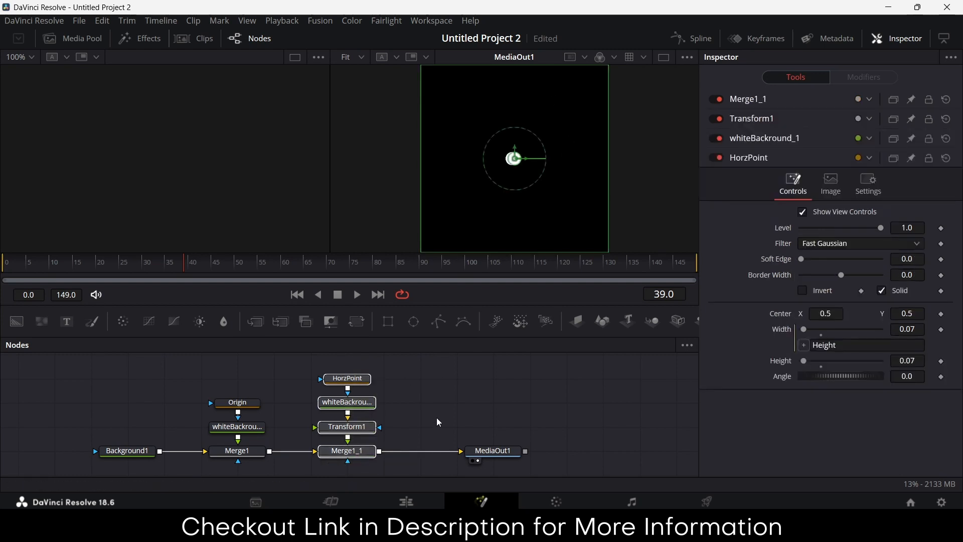
pyautogui.click(489, 451)
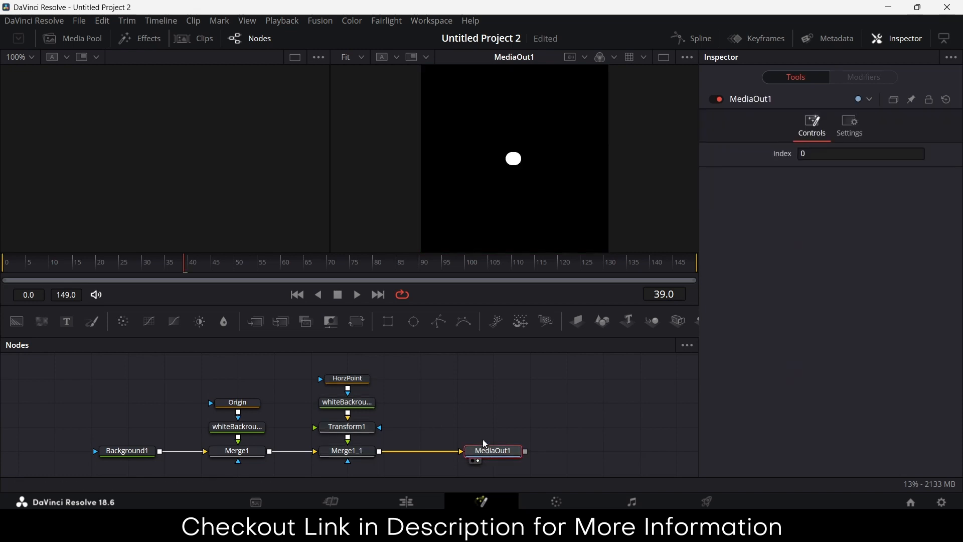
pyautogui.moveTo(489, 452); pyautogui.dragTo(554, 458)
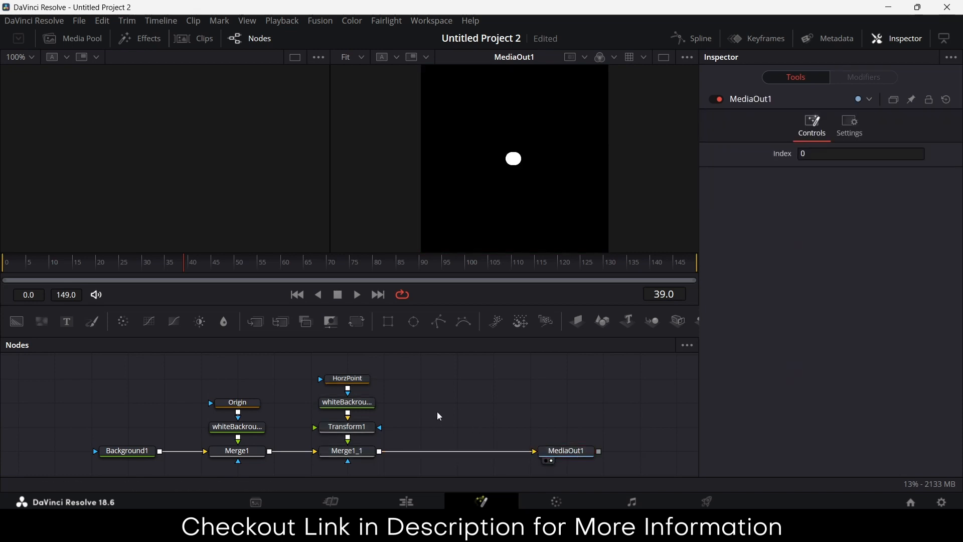
pyautogui.hotkey('ctrl', 'v')
pyautogui.moveTo(437, 429); pyautogui.dragTo(445, 430)
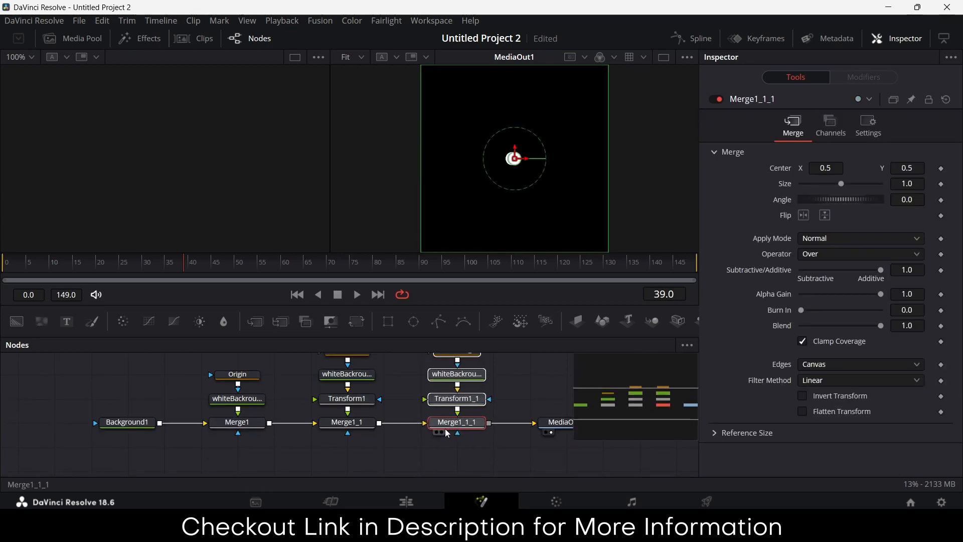
# Rewire the flow so Merge1_1 feeds Merge1_1_1 and Merge1_1_1 feeds MediaOut1.
pyautogui.click(518, 430)
pyautogui.click(533, 424)
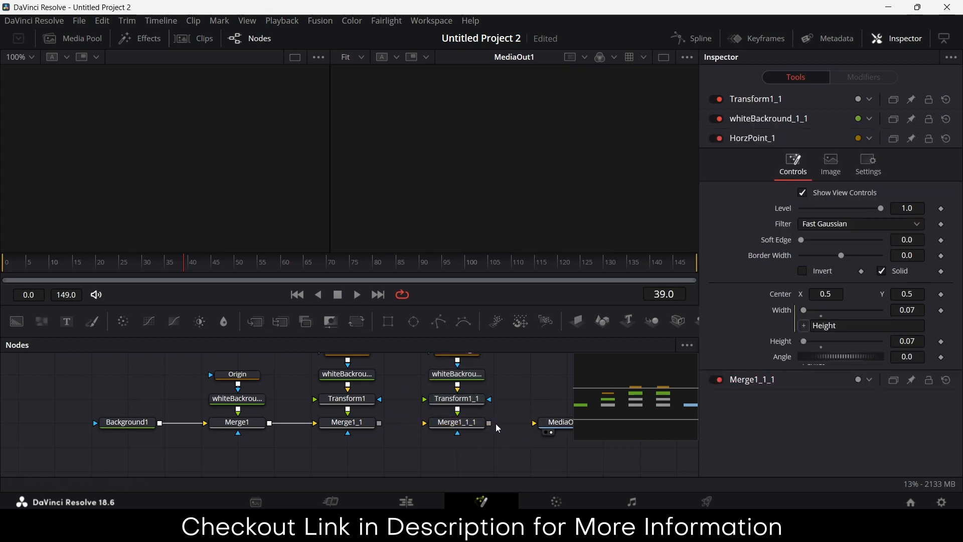
pyautogui.moveTo(489, 424); pyautogui.dragTo(533, 423)
pyautogui.moveTo(380, 424); pyautogui.dragTo(417, 466)
# Rename the HorzPoint_1 ellipse node to vertPoint.
pyautogui.click(442, 383)
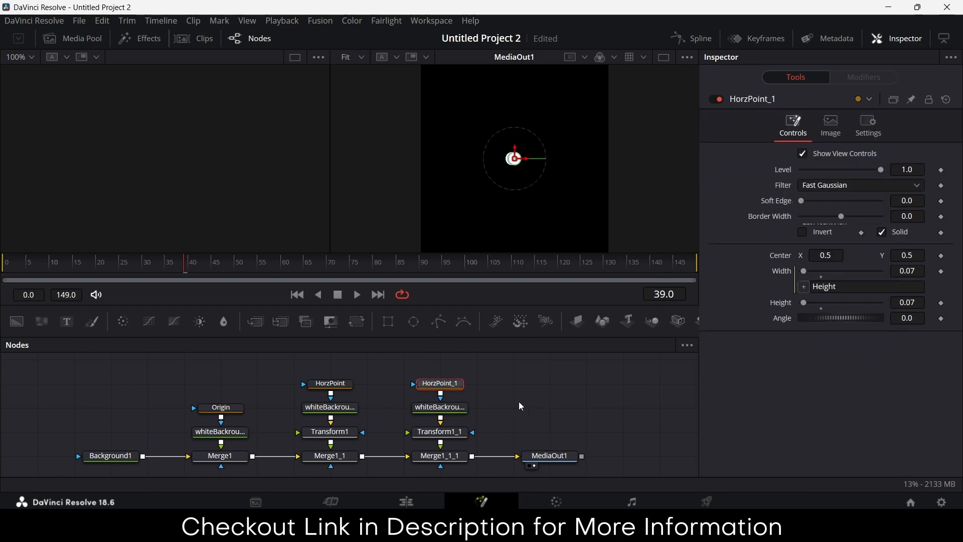
pyautogui.press('F2')
pyautogui.write('ver')
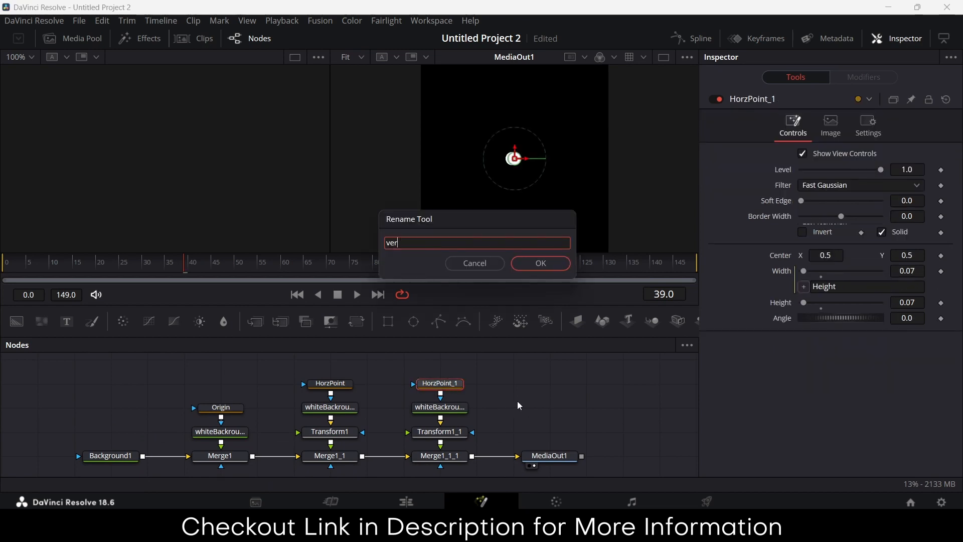
pyautogui.write('tPoint')
pyautogui.press('Return')
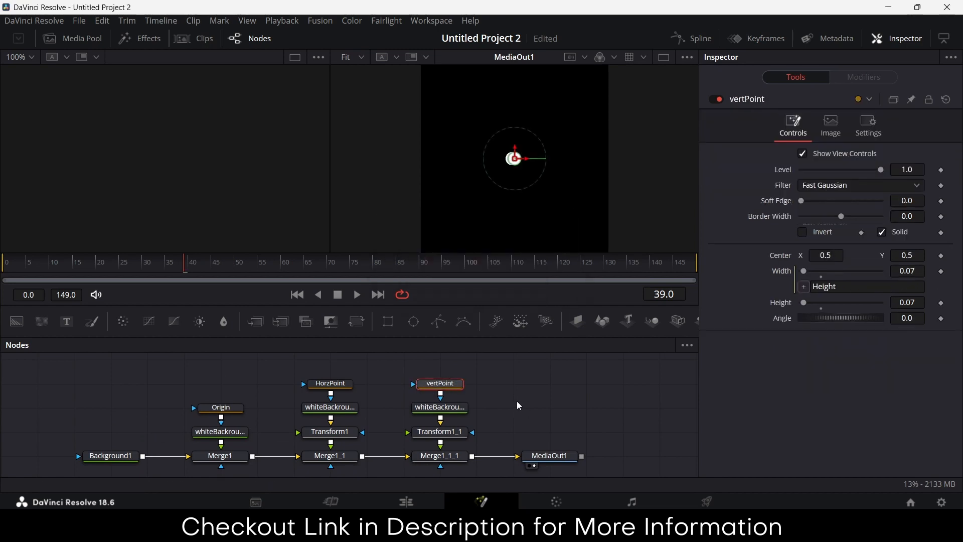
# Raise the vertPoint circle above the centre with Transform1_1's Position Y, and set Transform1's Position X to 0.27.
pyautogui.click(449, 434)
pyautogui.moveTo(914, 205); pyautogui.dragTo(962, 205)
pyautogui.click(329, 432)
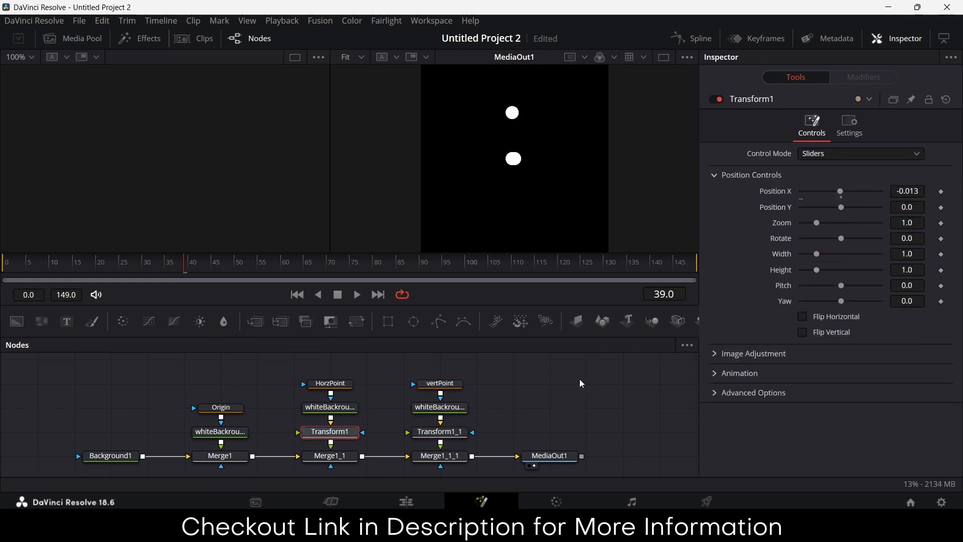
pyautogui.moveTo(907, 191); pyautogui.dragTo(932, 192)
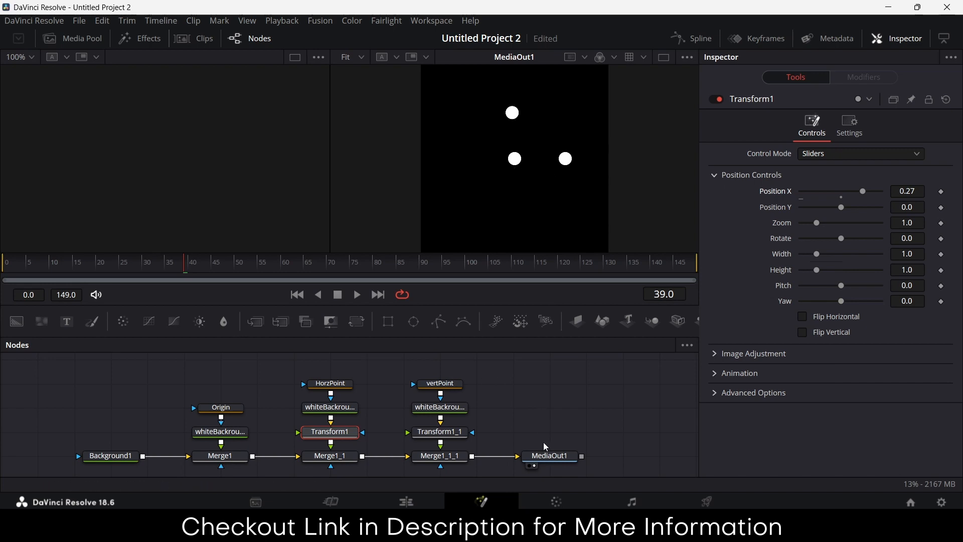
# Duplicate the four-node vertPoint branch, insert the copy between Merge1_1_1 and MediaOut1, and move MediaOut1 further along to make room.
pyautogui.moveTo(552, 461); pyautogui.dragTo(624, 462)
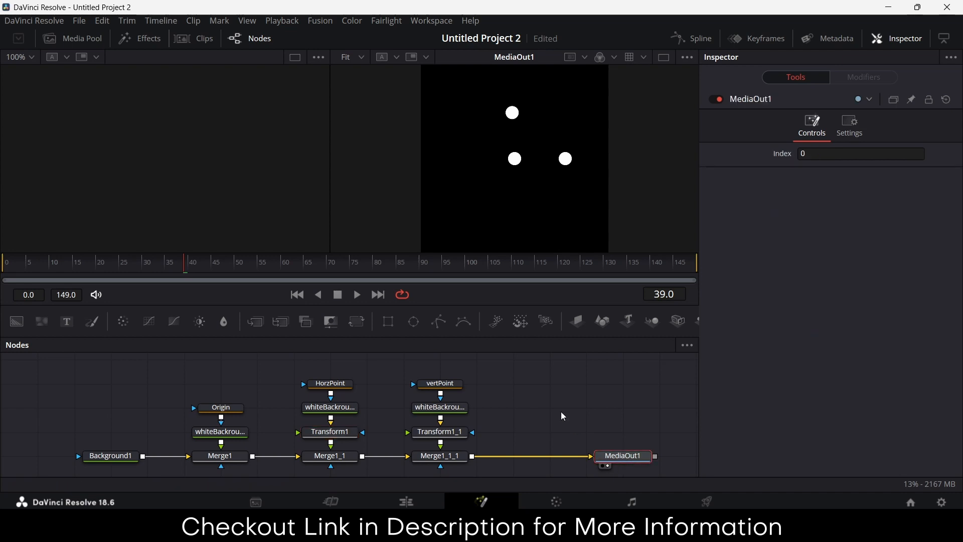
pyautogui.click(545, 399)
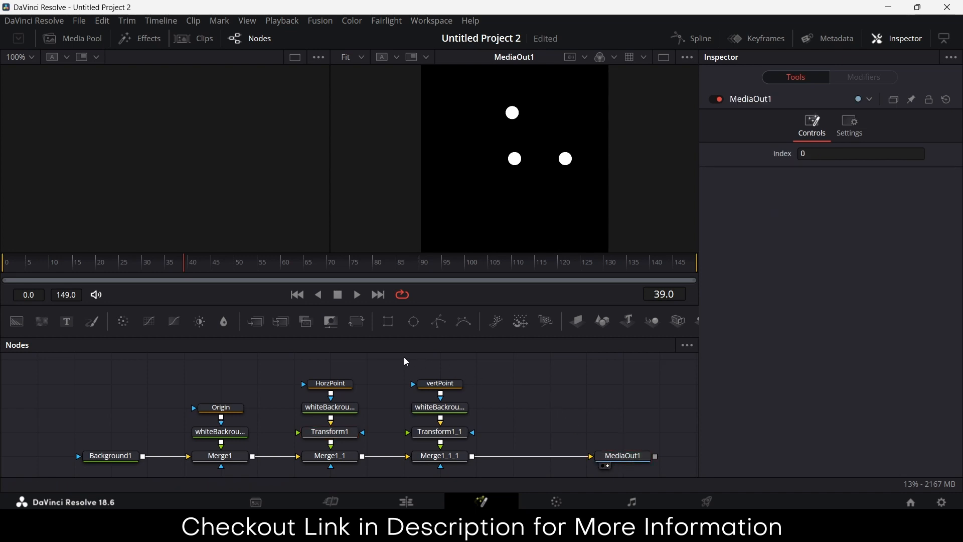
pyautogui.moveTo(426, 357); pyautogui.dragTo(452, 465)
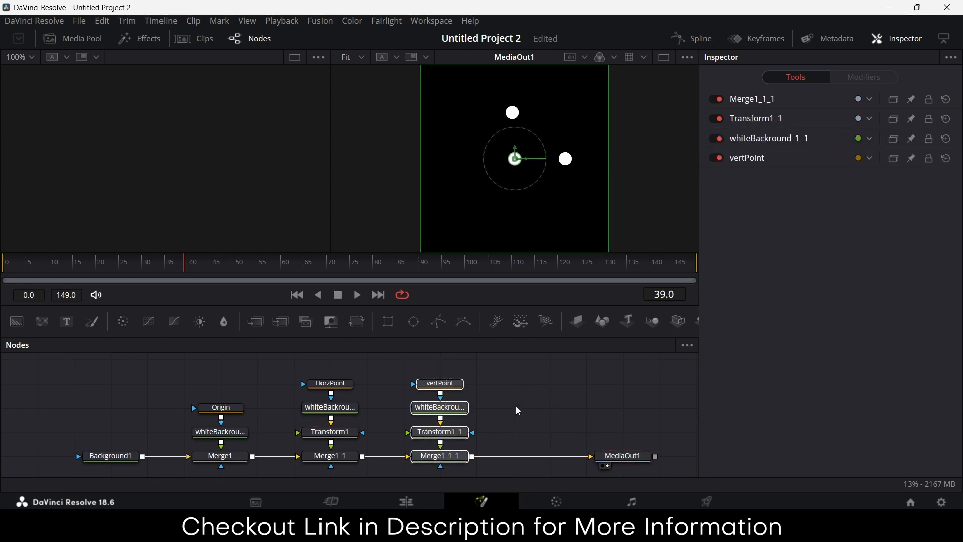
pyautogui.click(519, 390)
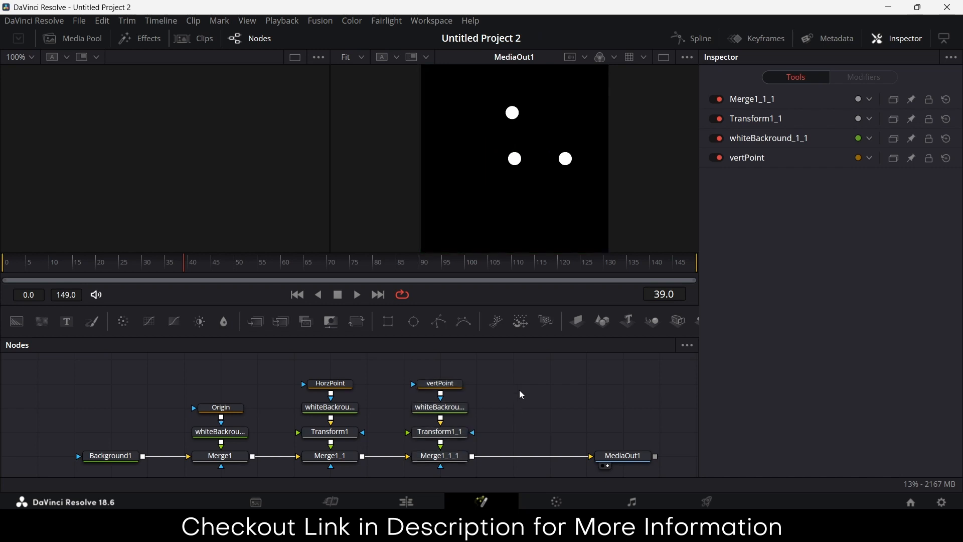
pyautogui.hotkey('ctrl', 'v')
pyautogui.moveTo(610, 450); pyautogui.dragTo(661, 459)
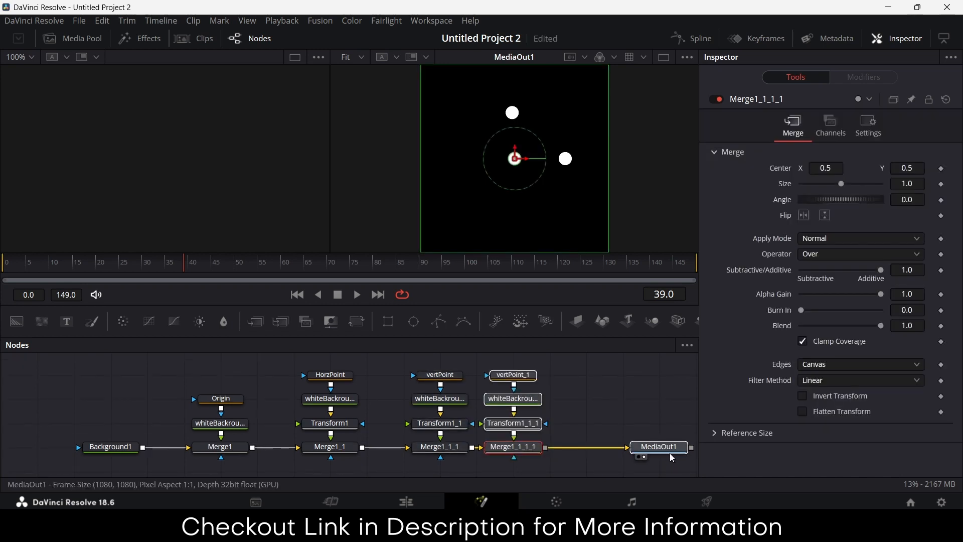
pyautogui.click(670, 454)
pyautogui.moveTo(589, 406); pyautogui.dragTo(426, 423)
pyautogui.moveTo(492, 469); pyautogui.dragTo(514, 470)
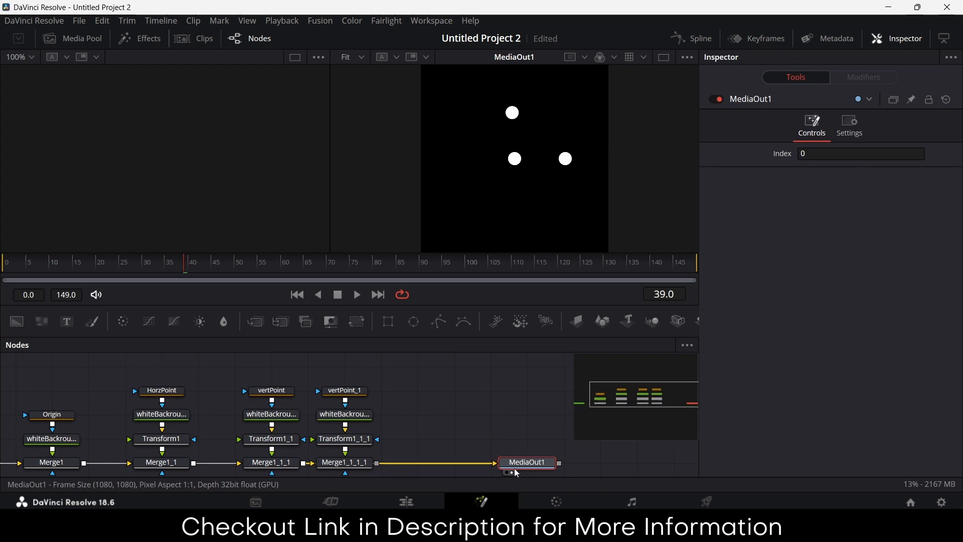
# Duplicate the vertPoint_1 branch, insert the copy between Merge1_1_1_1 and MediaOut1, and space MediaOut1 further away.
pyautogui.moveTo(425, 394); pyautogui.dragTo(361, 460)
pyautogui.hotkey('ctrl', 'c')
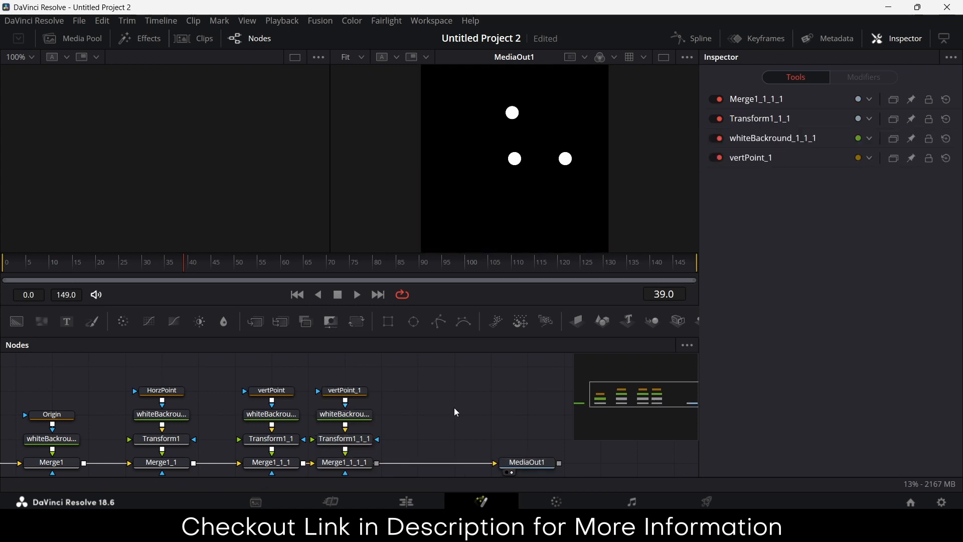
pyautogui.hotkey('ctrl', 'v')
pyautogui.moveTo(455, 448); pyautogui.dragTo(437, 433)
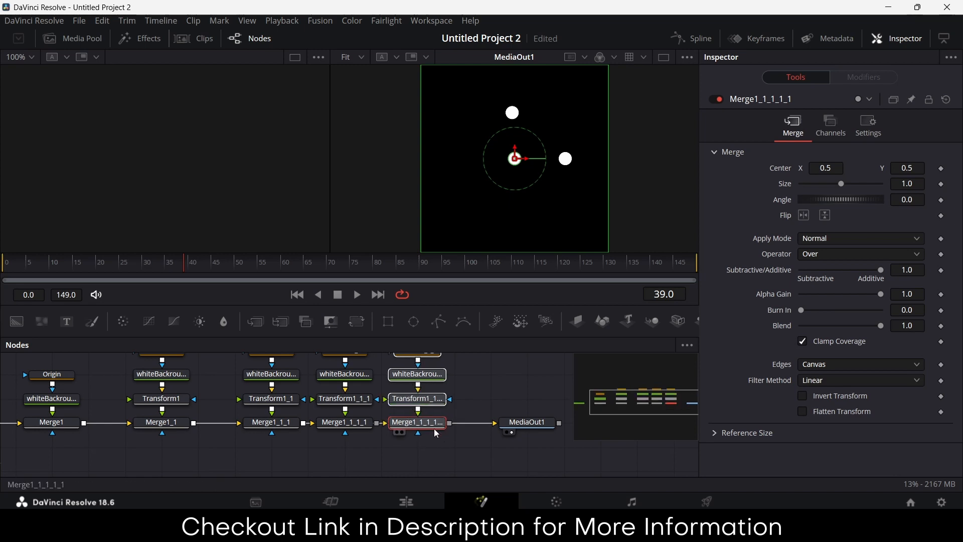
pyautogui.click(476, 446)
pyautogui.moveTo(487, 450); pyautogui.dragTo(534, 453)
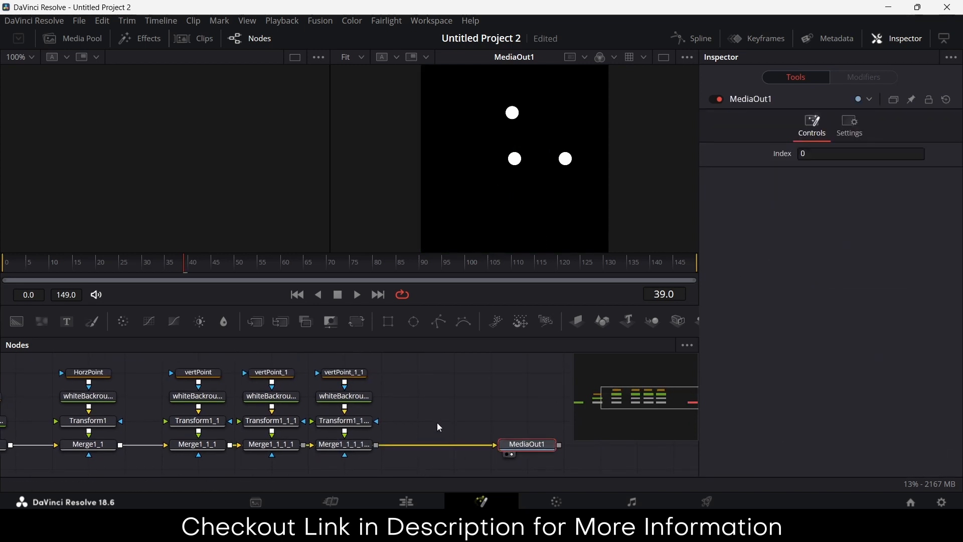
# Paste another copy of the four-node vertPoint branch between the vertPoint_1_1 branch and MediaOut1, and reconnect its merge to MediaOut1.
pyautogui.click(405, 380)
pyautogui.hotkey('ctrl', 'v')
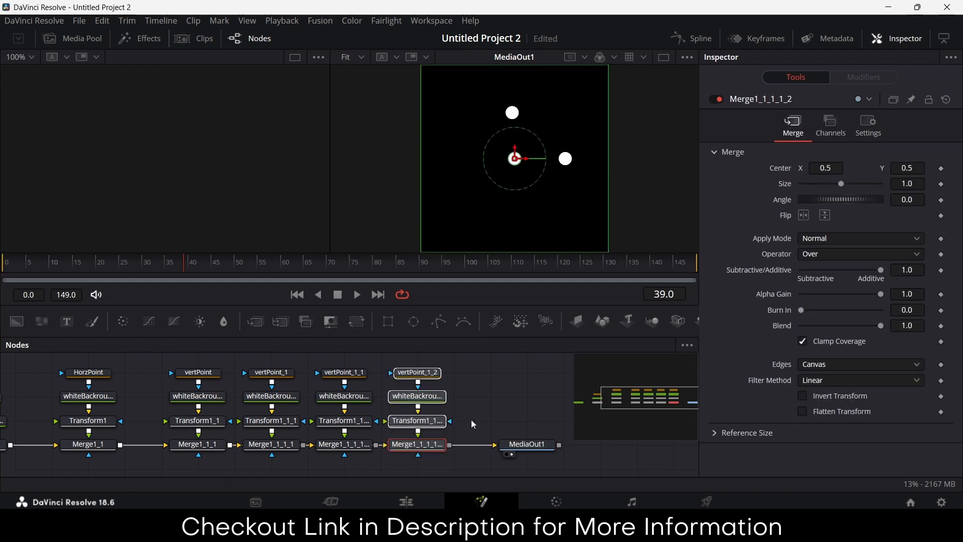
pyautogui.click(471, 423)
pyautogui.moveTo(492, 446); pyautogui.dragTo(475, 461)
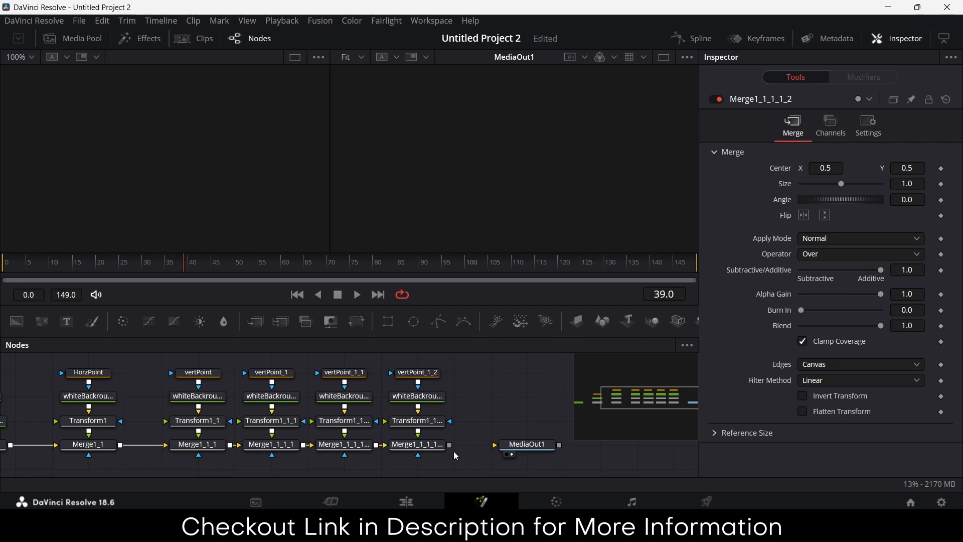
pyautogui.moveTo(450, 445); pyautogui.dragTo(513, 446)
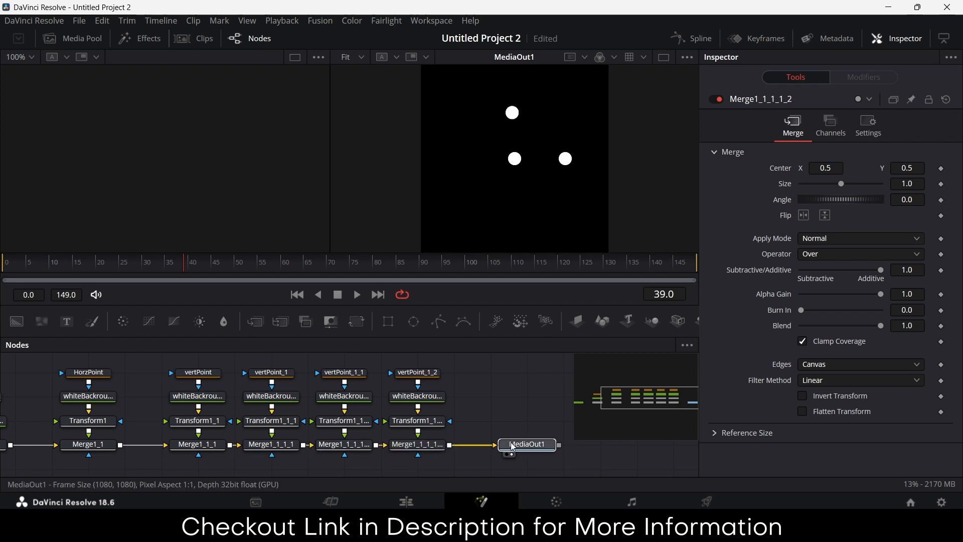
pyautogui.click(507, 442)
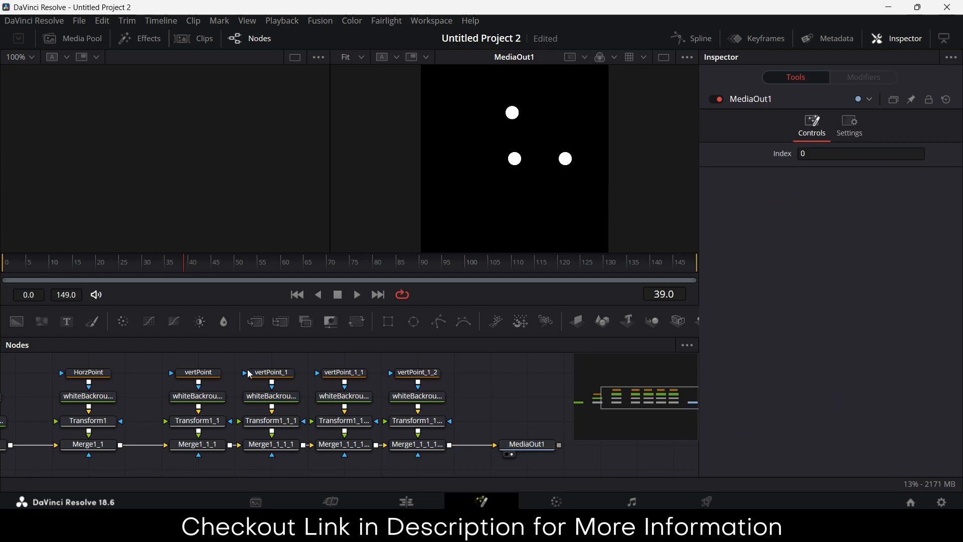
# Delete the vertPoint_1 ellipse and add a Polygon mask to whiteBackround_1_1_1 in its place.
pyautogui.click(265, 375)
pyautogui.click(502, 424)
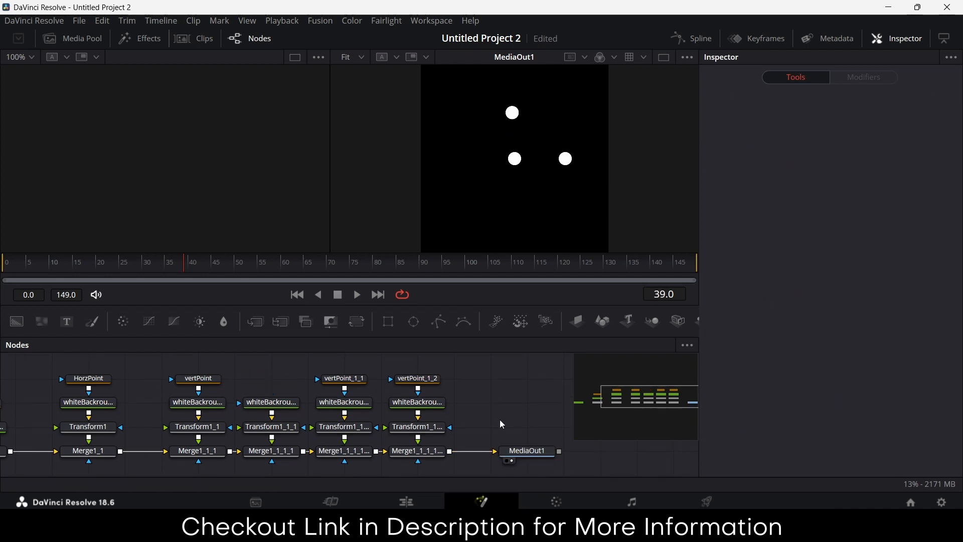
pyautogui.click(268, 405)
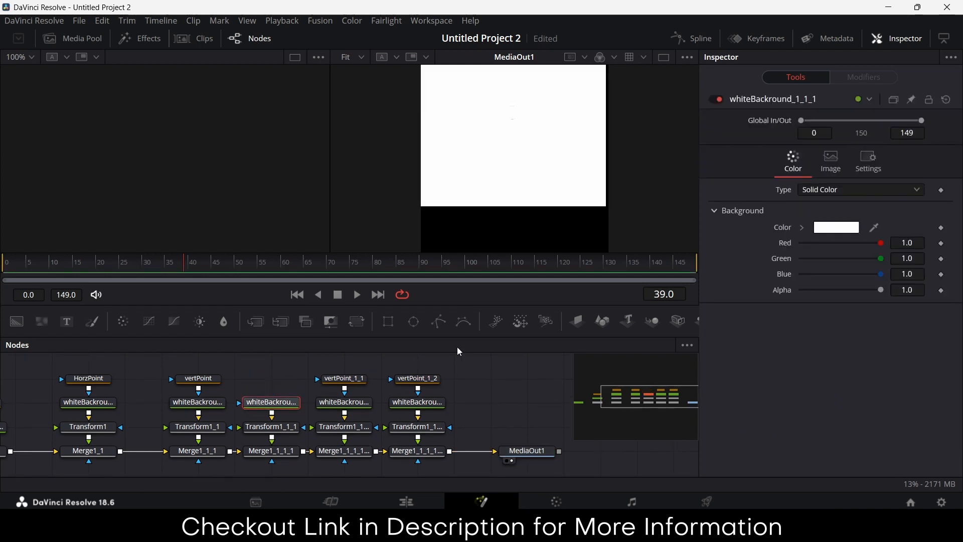
pyautogui.click(439, 324)
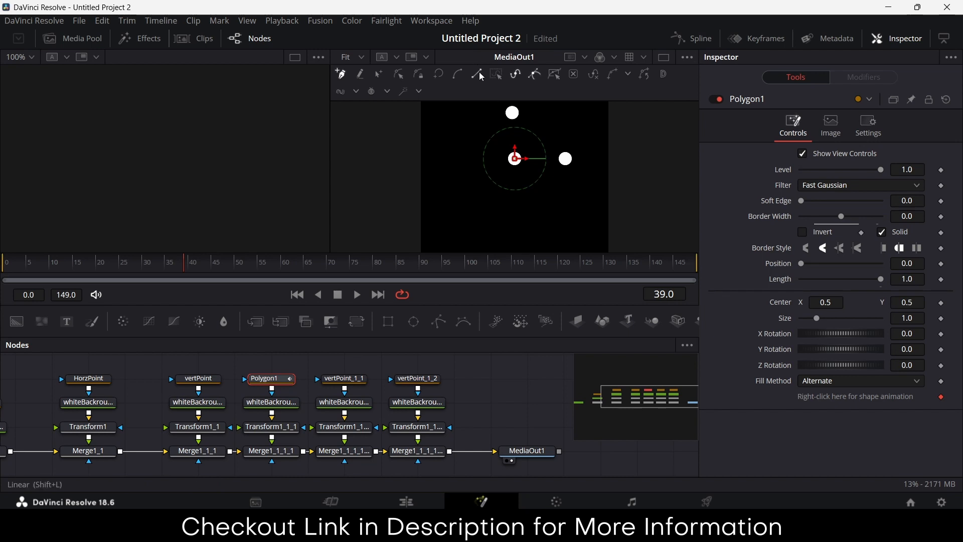
# Draw a horizontal two-point line below the circles with Polygon1, from about X 0.28 to X 0.79 at Y 0.23.
pyautogui.click(454, 208)
pyautogui.click(492, 208)
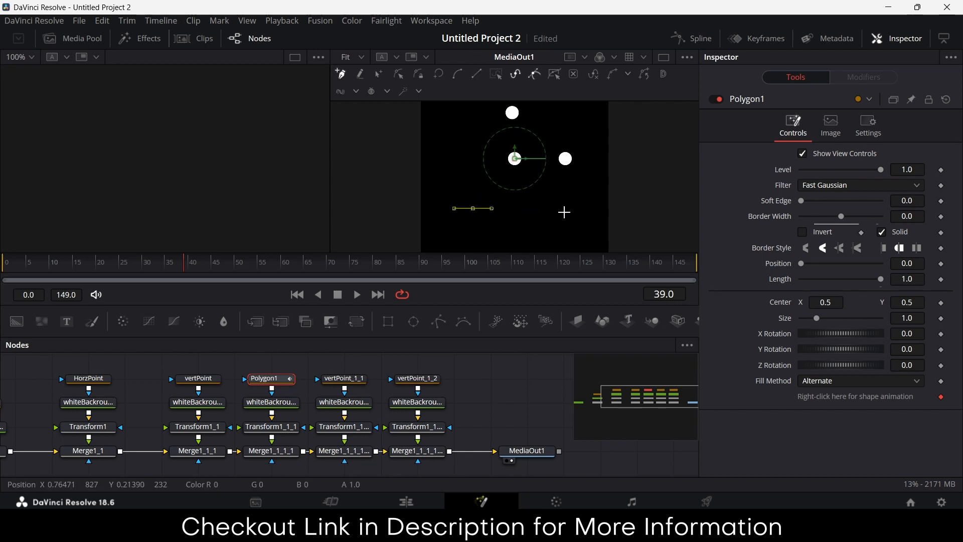
pyautogui.click(568, 208)
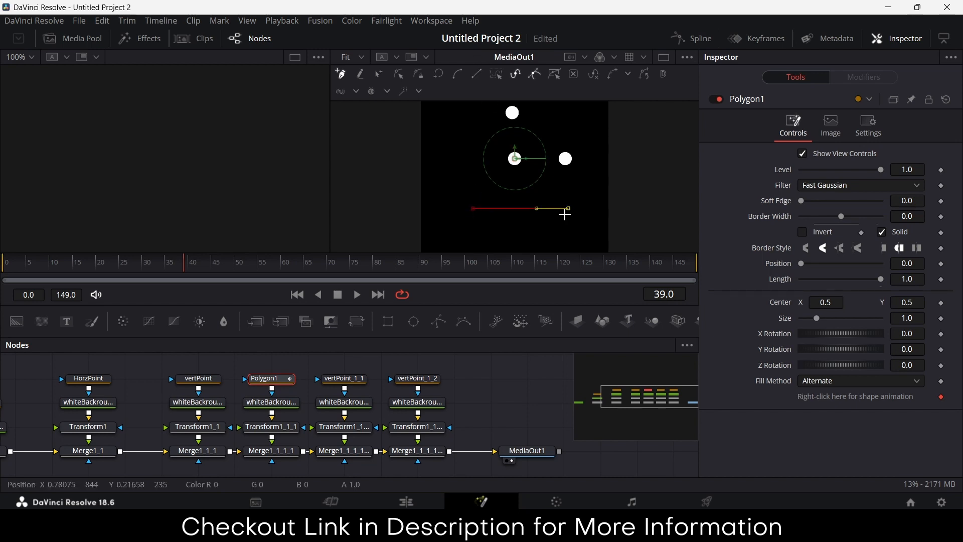
# Publish both end points of the Polygon1 line, the one further along X first, as editable point values.
pyautogui.rightClick(538, 209)
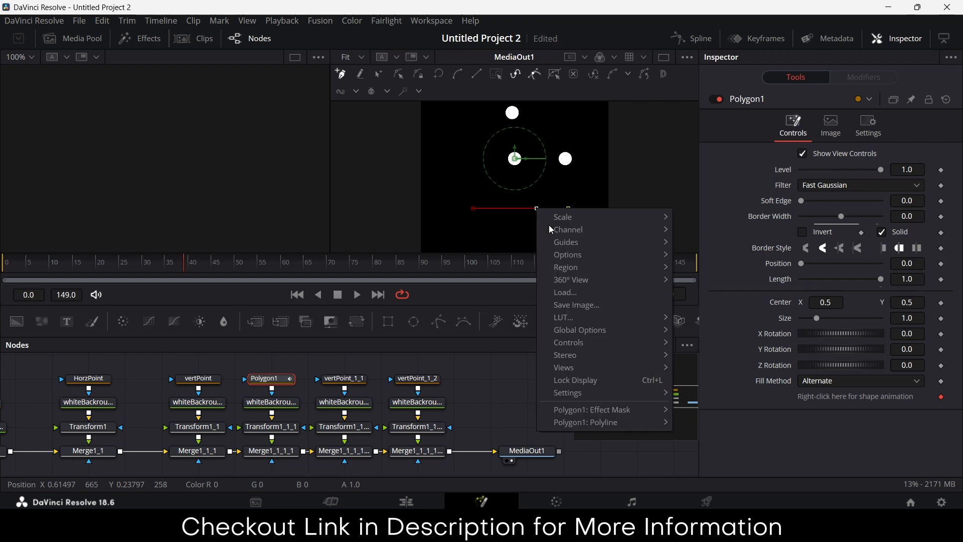
pyautogui.moveTo(621, 420)
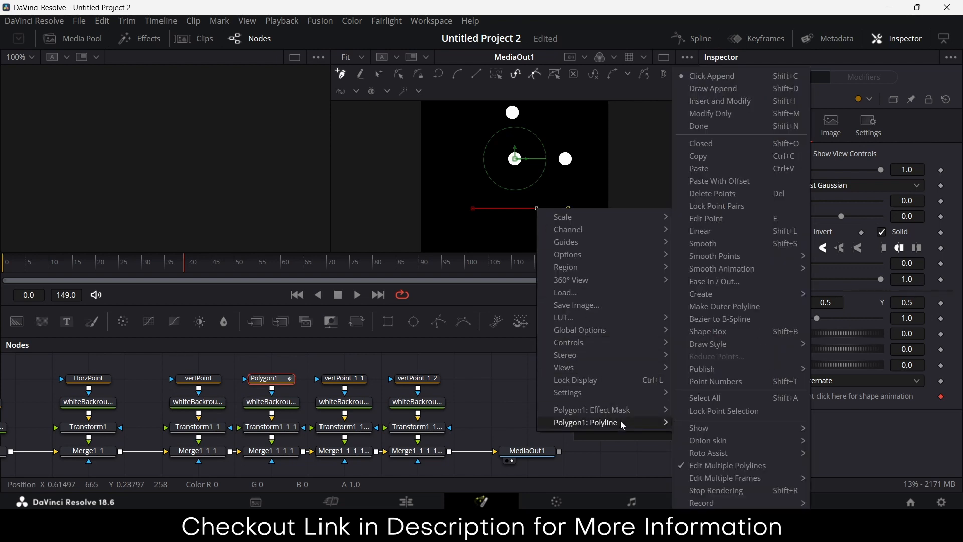
pyautogui.moveTo(743, 375)
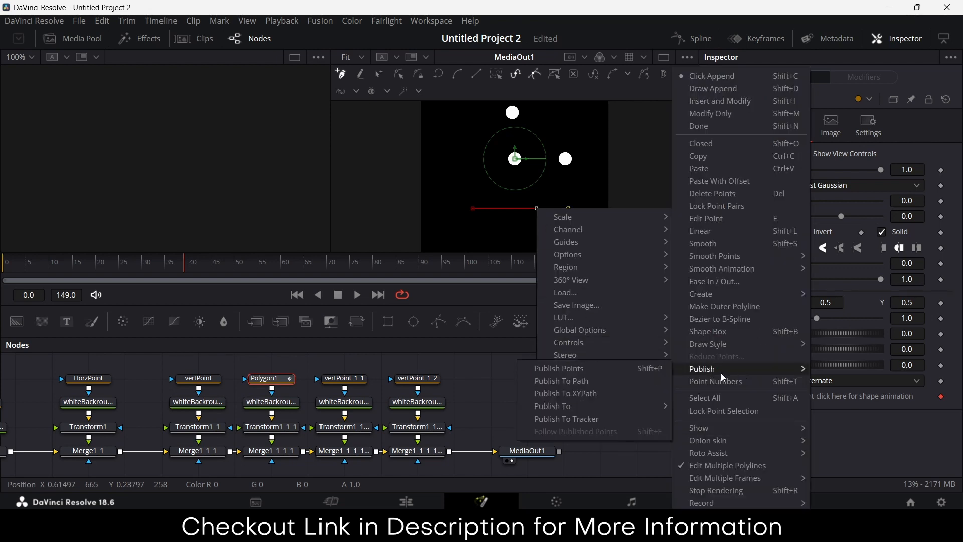
pyautogui.click(622, 367)
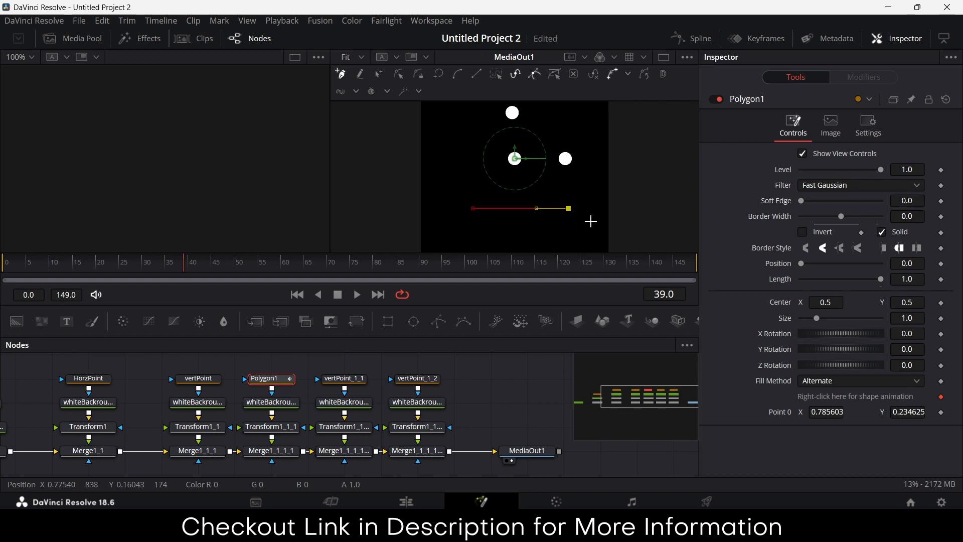
pyautogui.rightClick(474, 211)
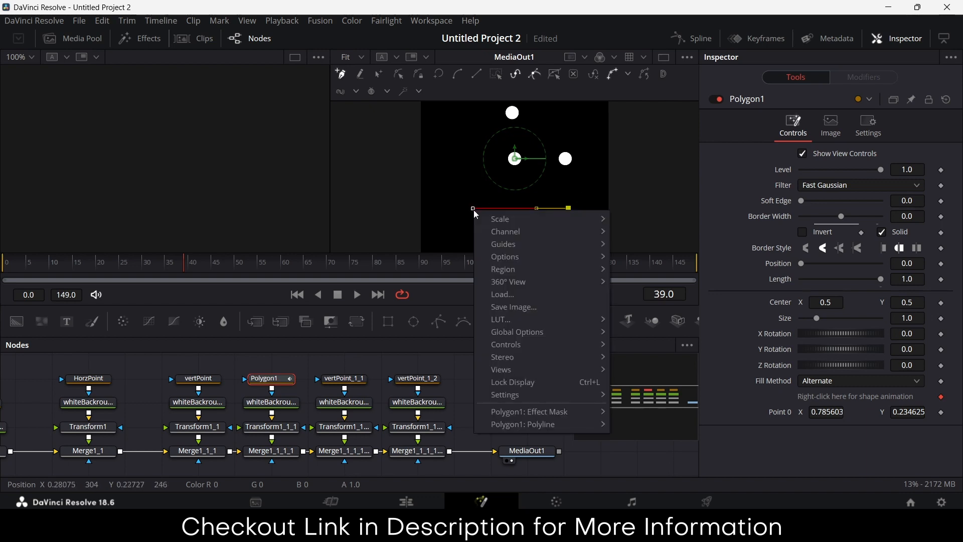
pyautogui.moveTo(546, 401)
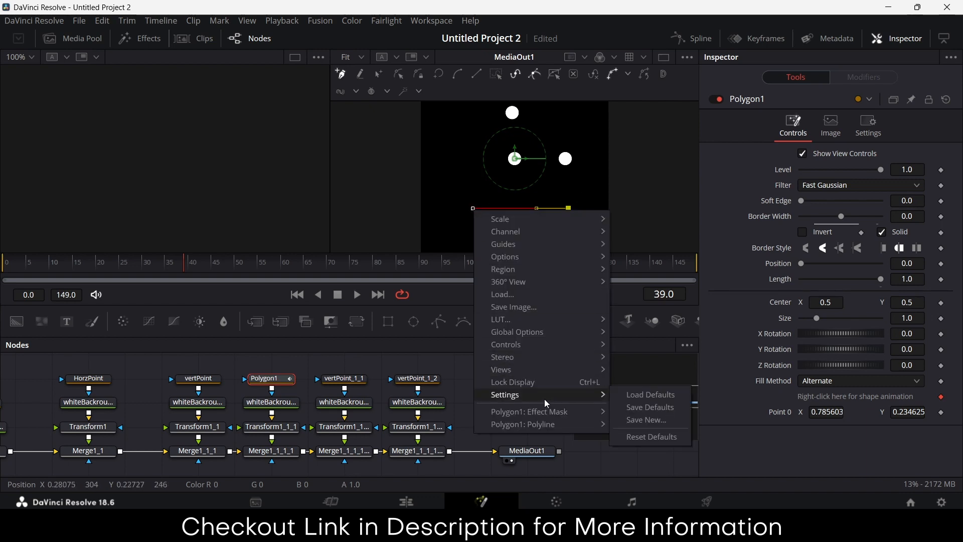
pyautogui.moveTo(552, 424)
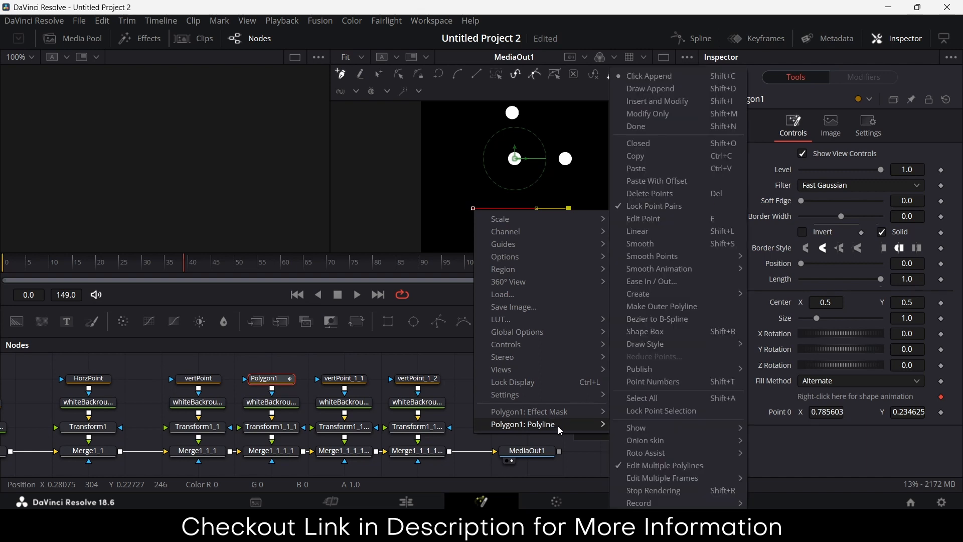
pyautogui.moveTo(670, 368)
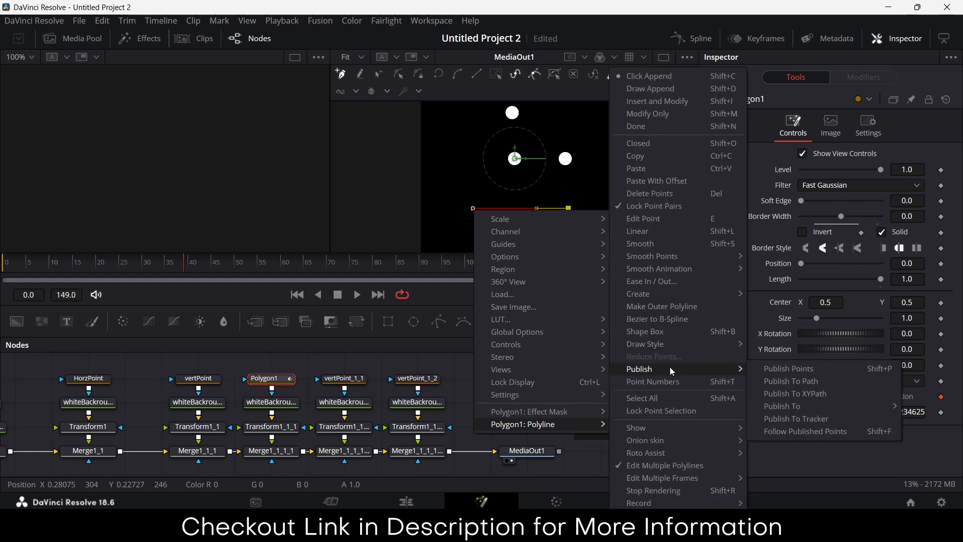
pyautogui.click(811, 369)
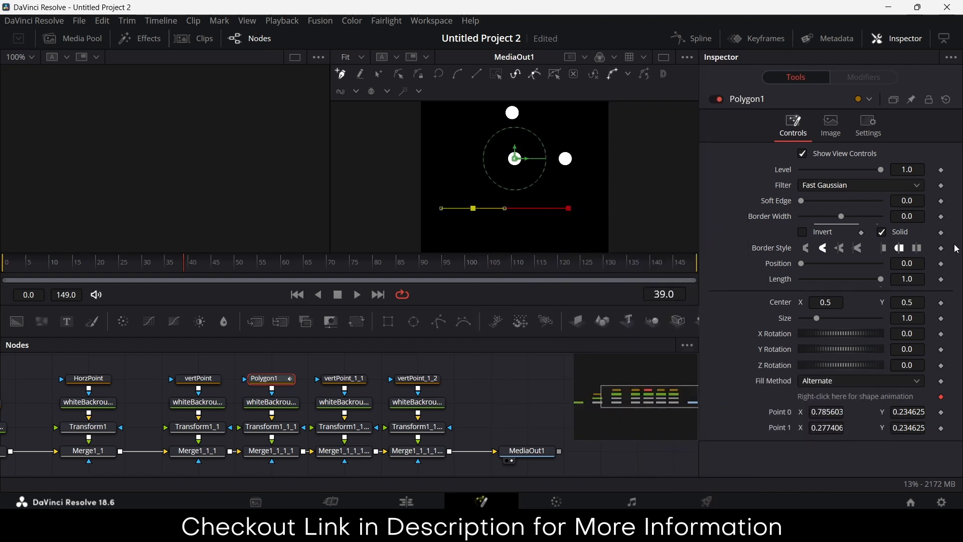
# Turn off Solid for Polygon1 and set its Border Width to 0.038.
pyautogui.click(883, 233)
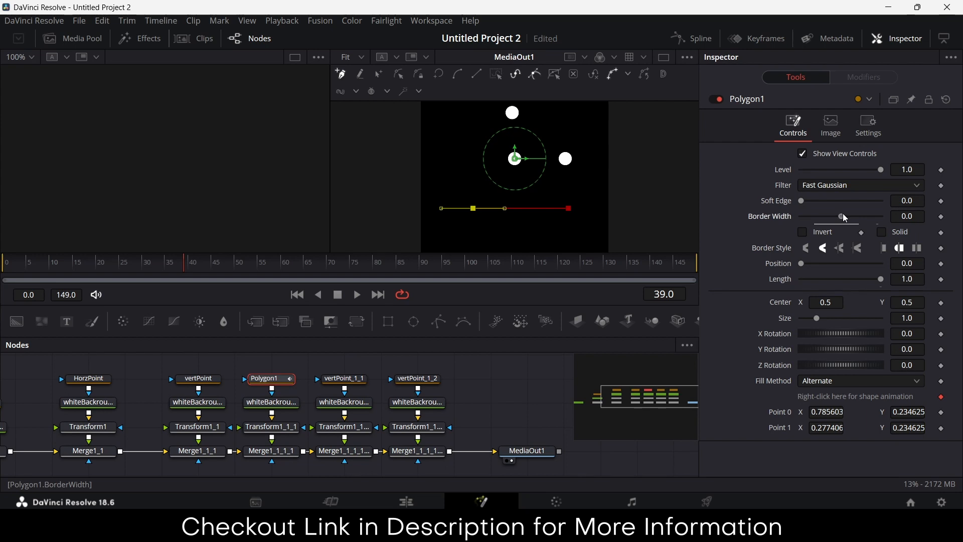
pyautogui.moveTo(843, 216); pyautogui.dragTo(853, 219)
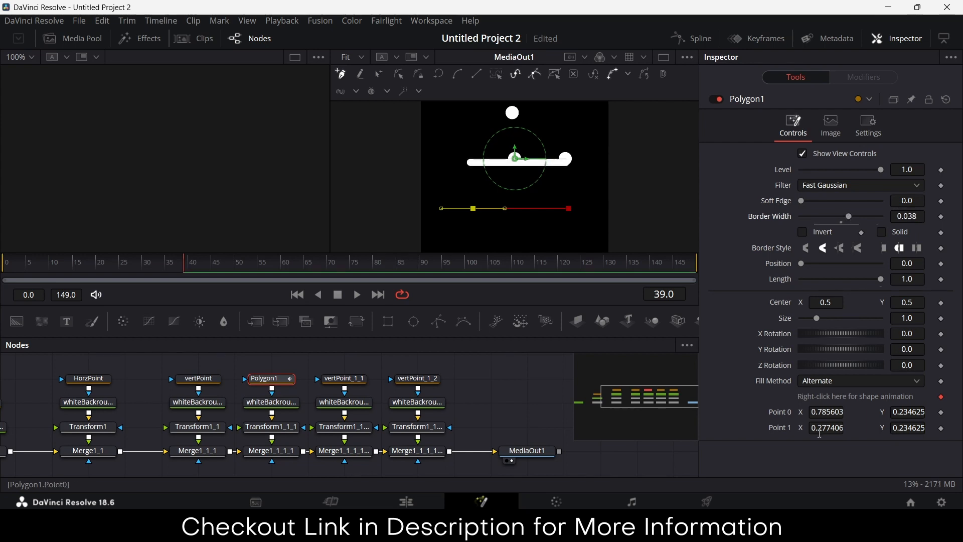
# Try moving the line's Point 0 to X 0.721604, Y 0.156626.
pyautogui.moveTo(821, 411); pyautogui.dragTo(821, 412)
pyautogui.moveTo(908, 412); pyautogui.dragTo(906, 411)
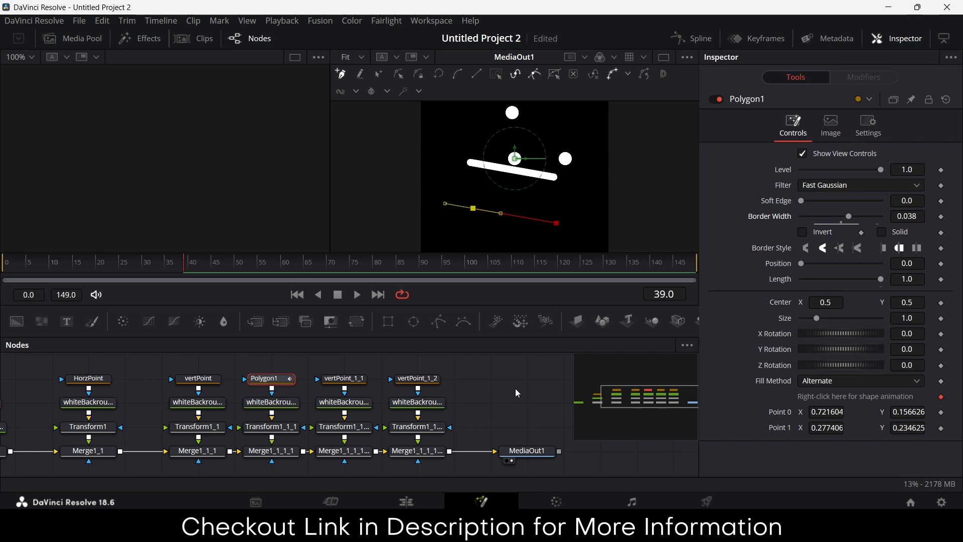
pyautogui.click(817, 415)
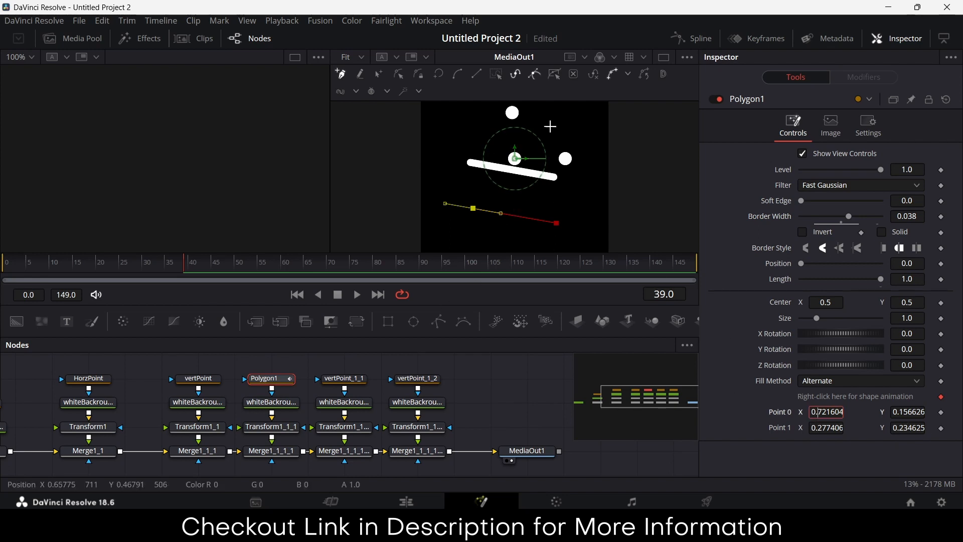
# Check the Origin node's Center values and rename the Polygon1 node to HoriLine.
pyautogui.moveTo(128, 404); pyautogui.dragTo(228, 403)
pyautogui.click(87, 403)
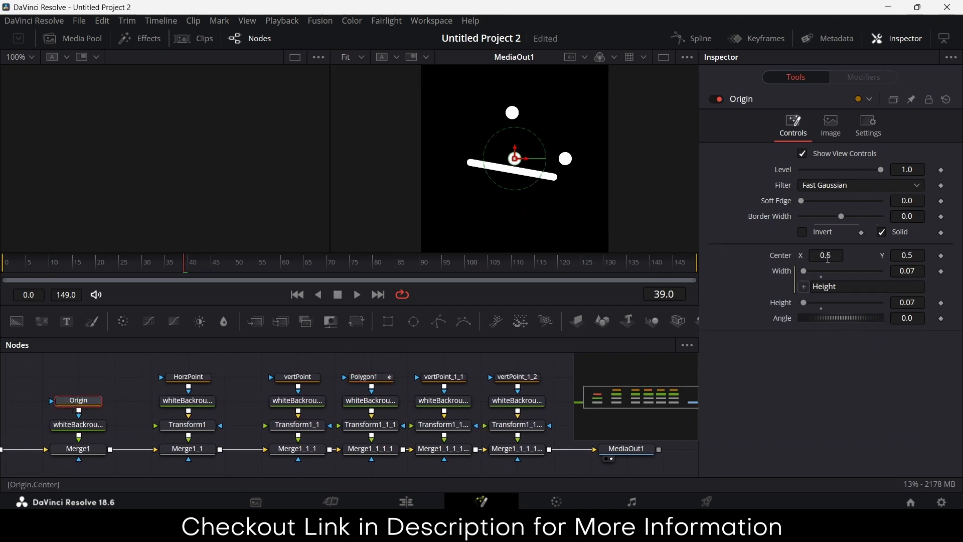
pyautogui.click(379, 383)
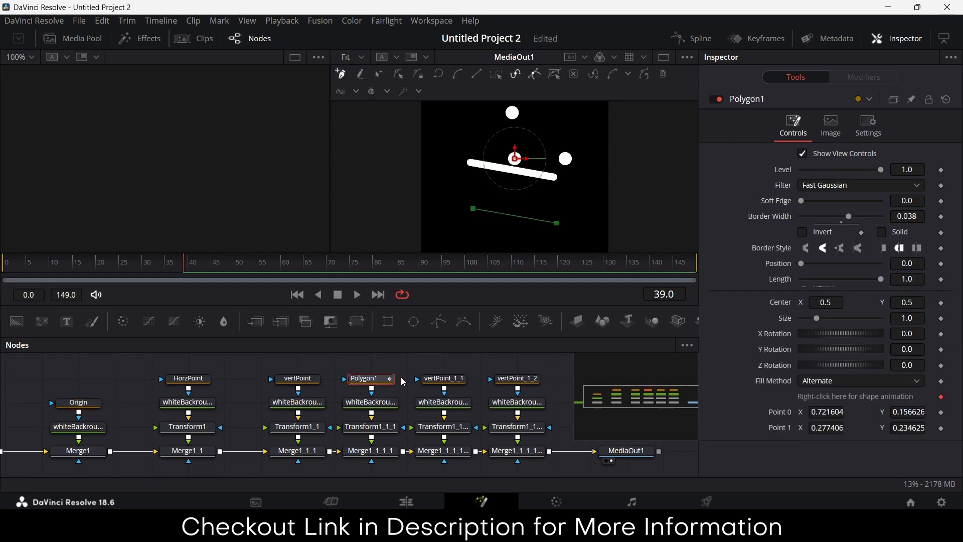
pyautogui.press('F2')
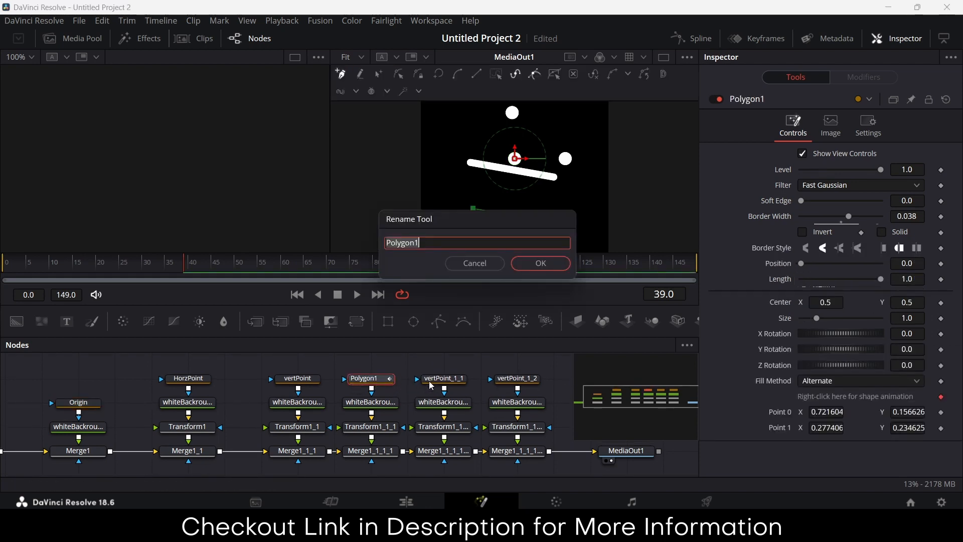
pyautogui.write('HoriLine')
pyautogui.press('Return')
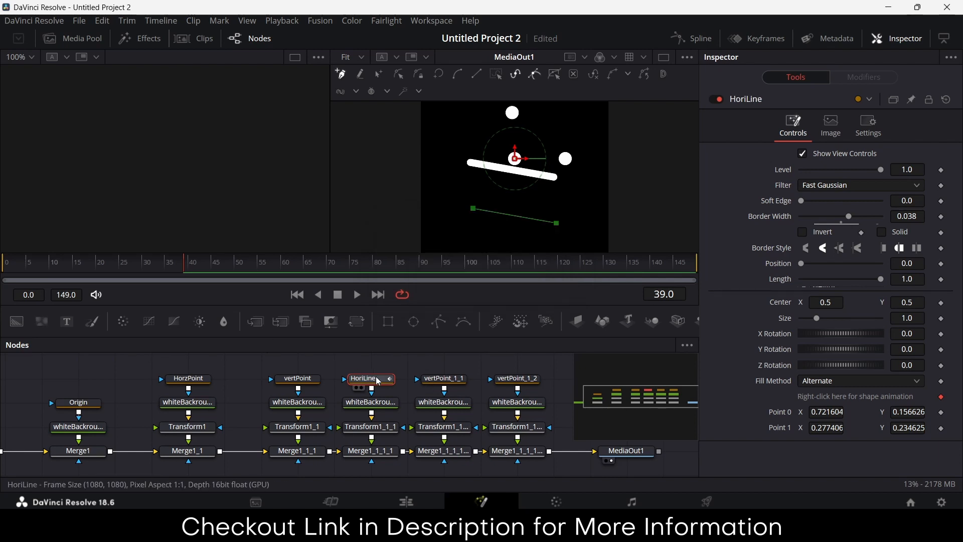
# Set HoriLine's Point 0 to X 0.5 and Y 0.5.
pyautogui.click(828, 412)
pyautogui.write('0.5')
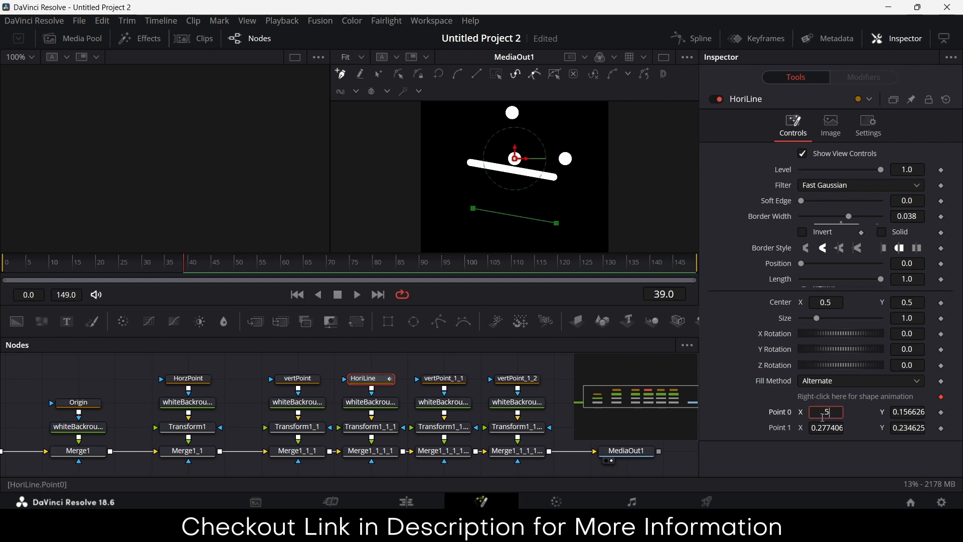
pyautogui.press('Tab')
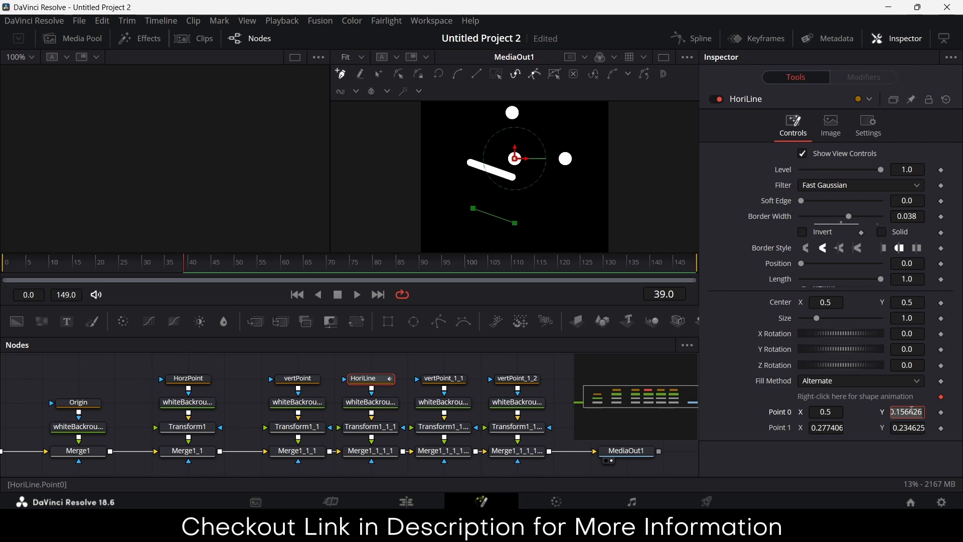
pyautogui.write('0.5')
pyautogui.press('Tab')
pyautogui.write('0.4171123')
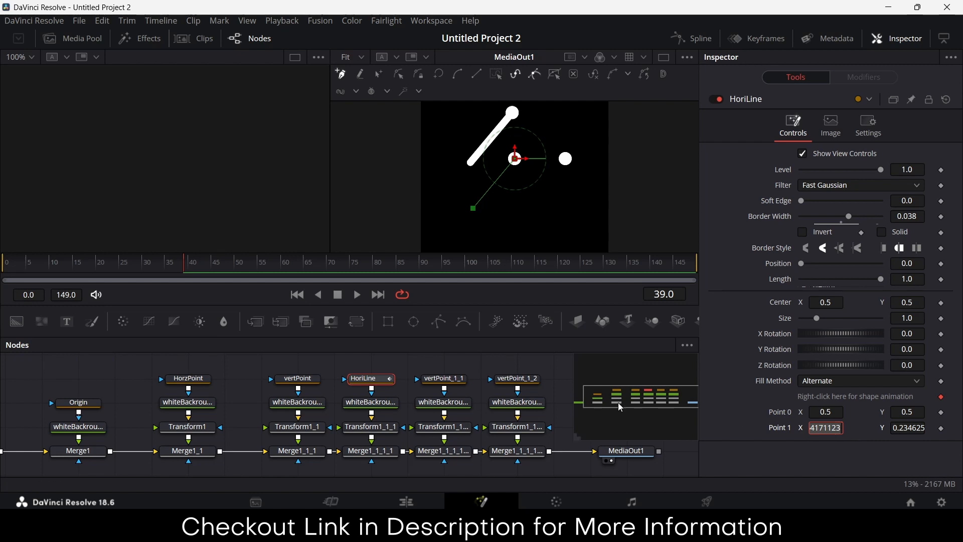
pyautogui.press('Return')
# Check the image settings of HoriLine's white background, and set Transform1_1_1's Position X and Position Y to 0.
pyautogui.click(378, 407)
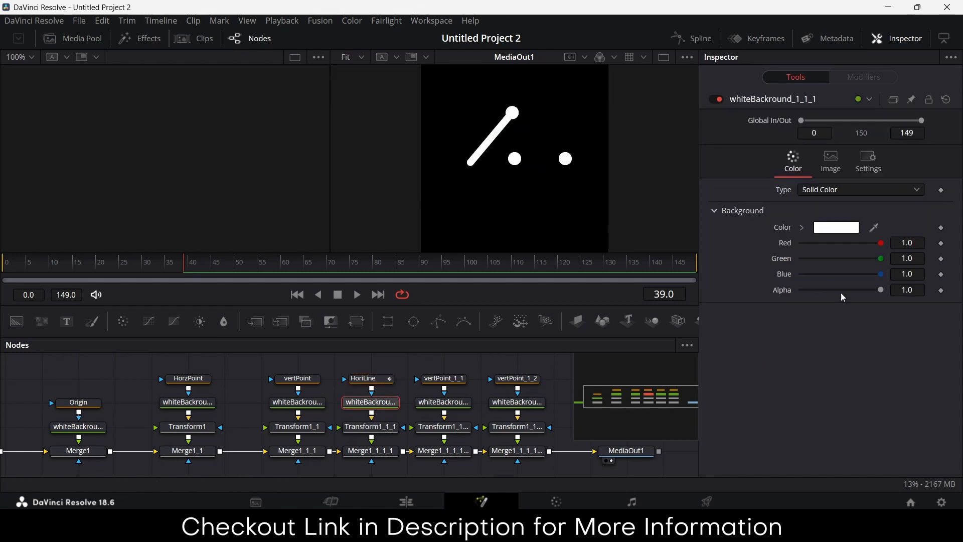
pyautogui.click(831, 162)
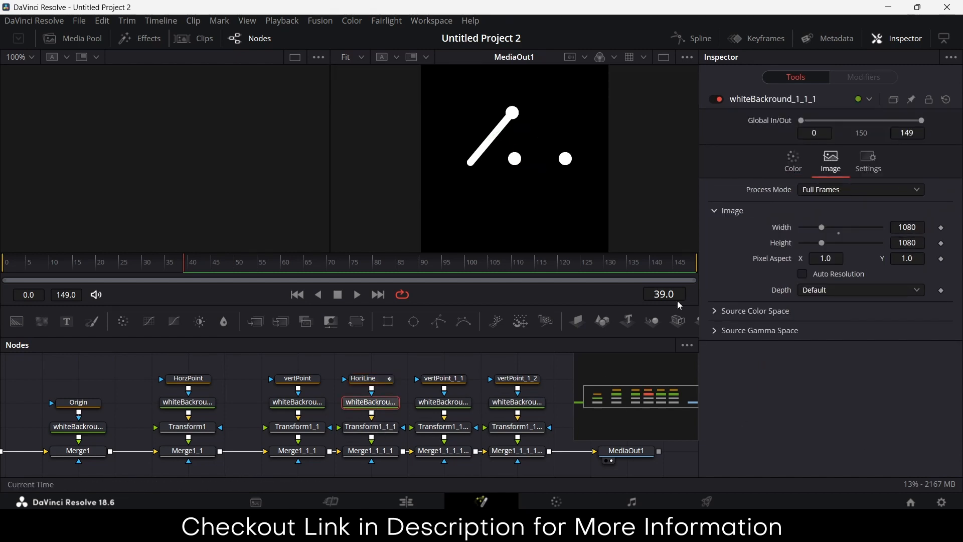
pyautogui.click(374, 430)
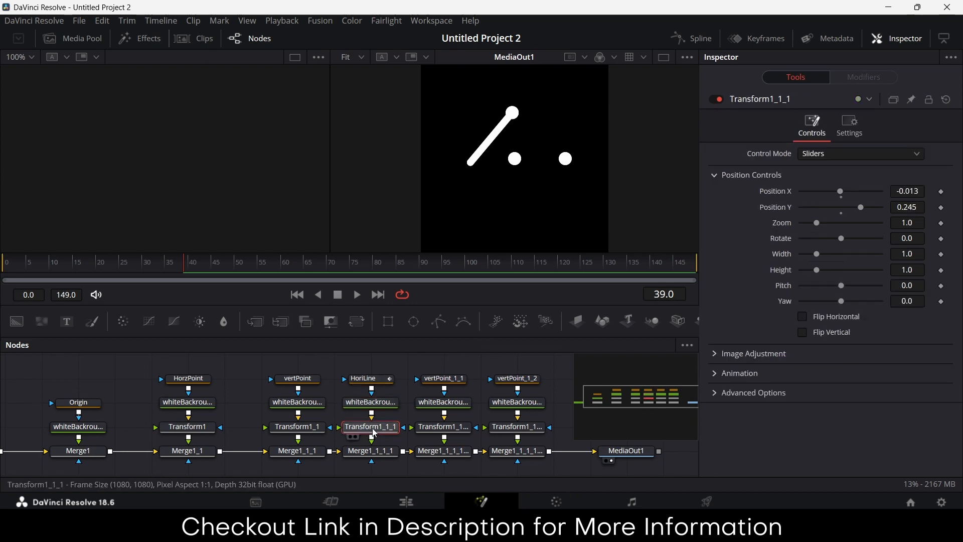
pyautogui.click(925, 191)
pyautogui.doubleClick(923, 192)
pyautogui.write('0')
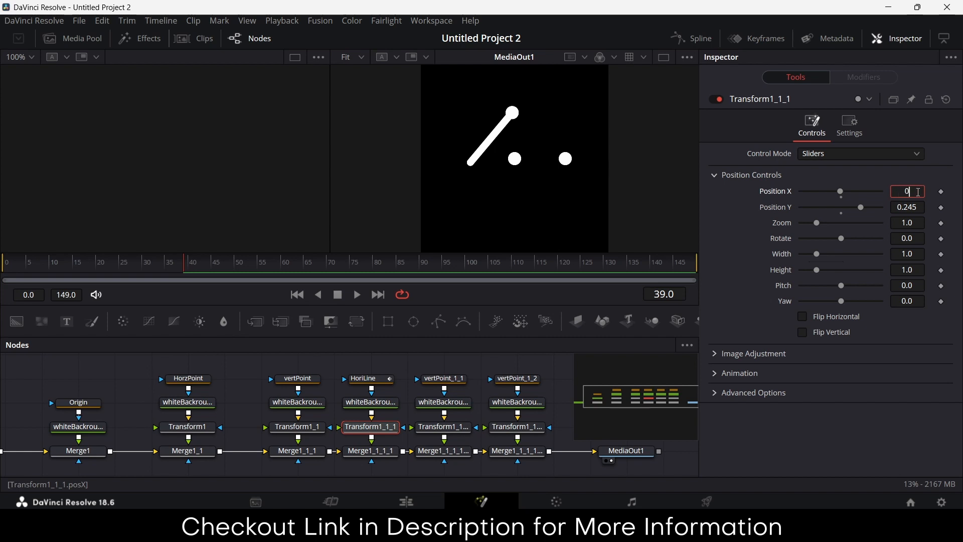
pyautogui.click(918, 207)
pyautogui.write('0')
pyautogui.click(905, 221)
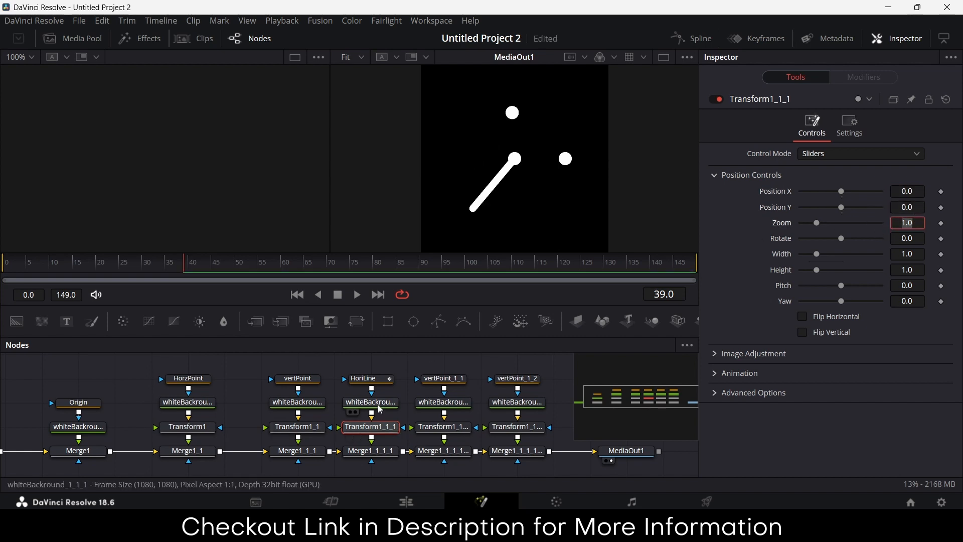
pyautogui.press('Return')
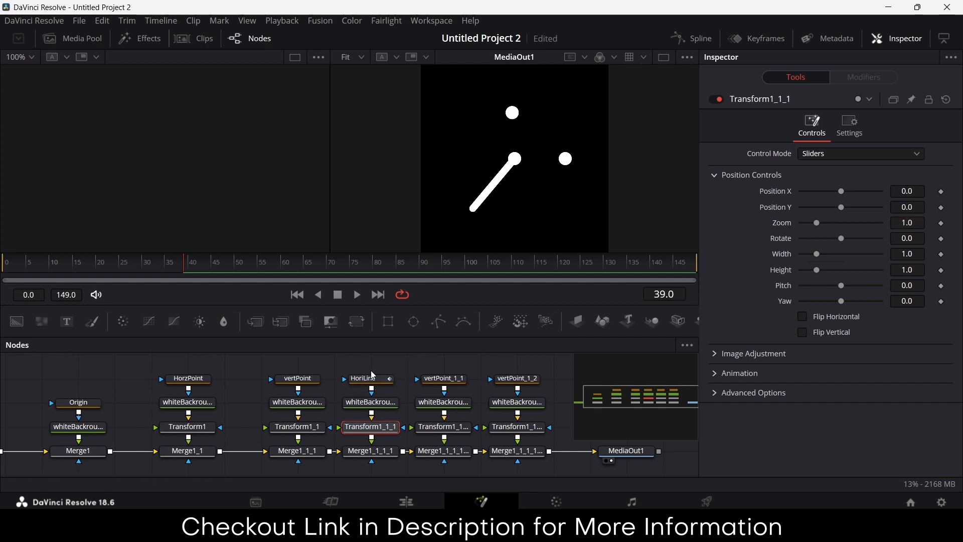
# Add an expression to HoriLine's Point 1 and set its Y term to 0.5.
pyautogui.click(371, 375)
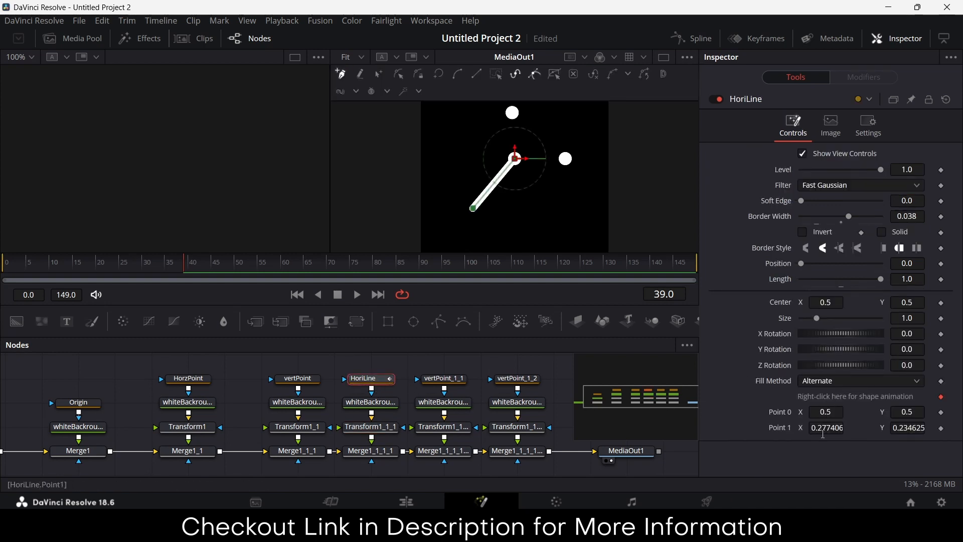
pyautogui.click(823, 430)
pyautogui.hotkey('ctrl', 'v')
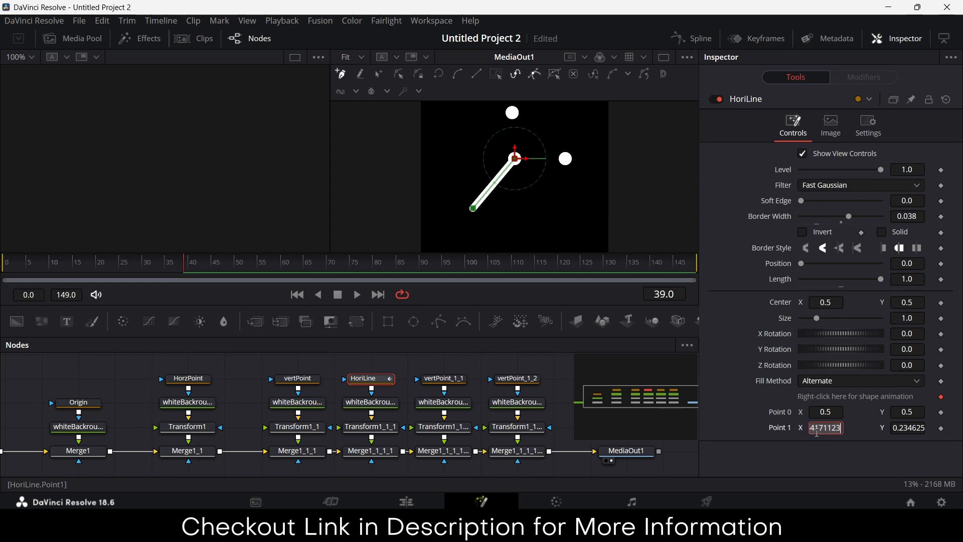
pyautogui.write('=')
pyautogui.press('Tab')
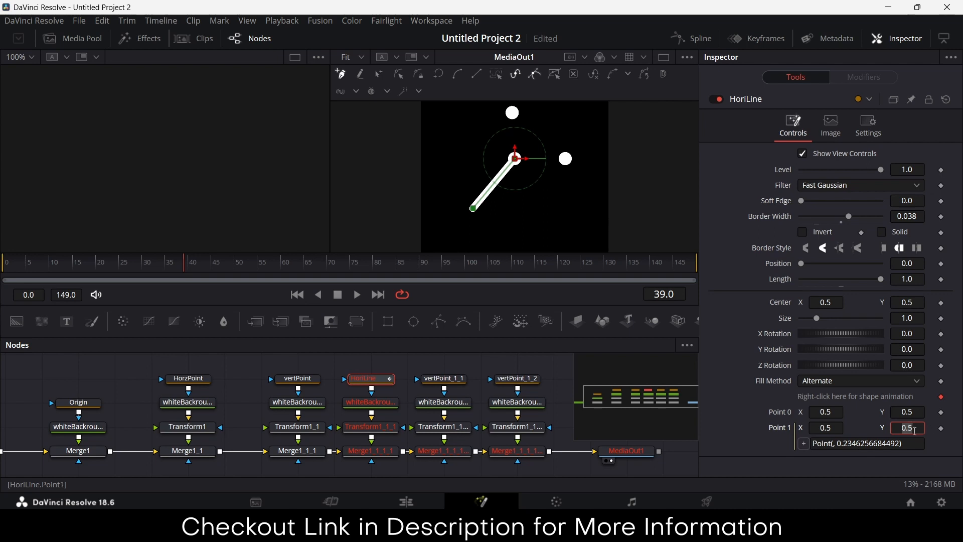
pyautogui.moveTo(837, 443); pyautogui.dragTo(905, 444)
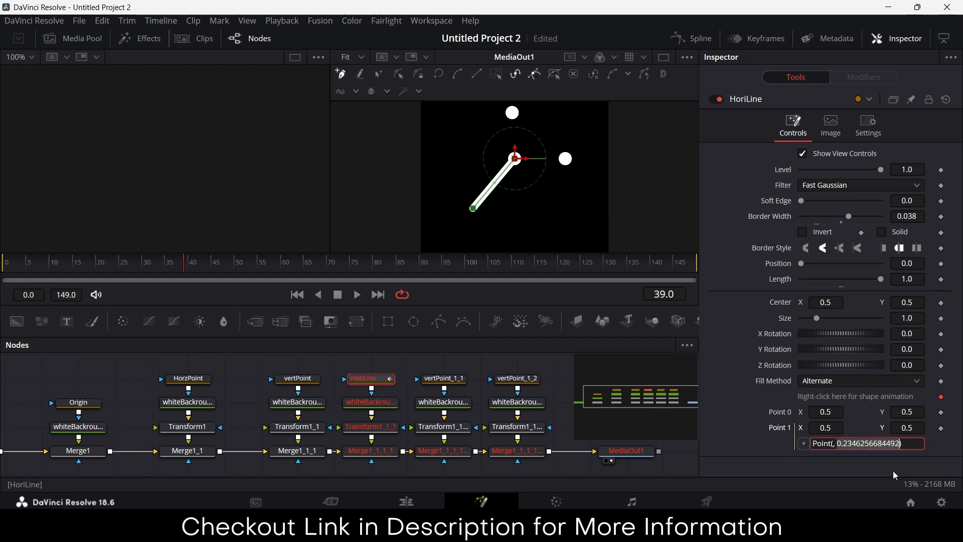
pyautogui.write('0.5')
pyautogui.press('Return')
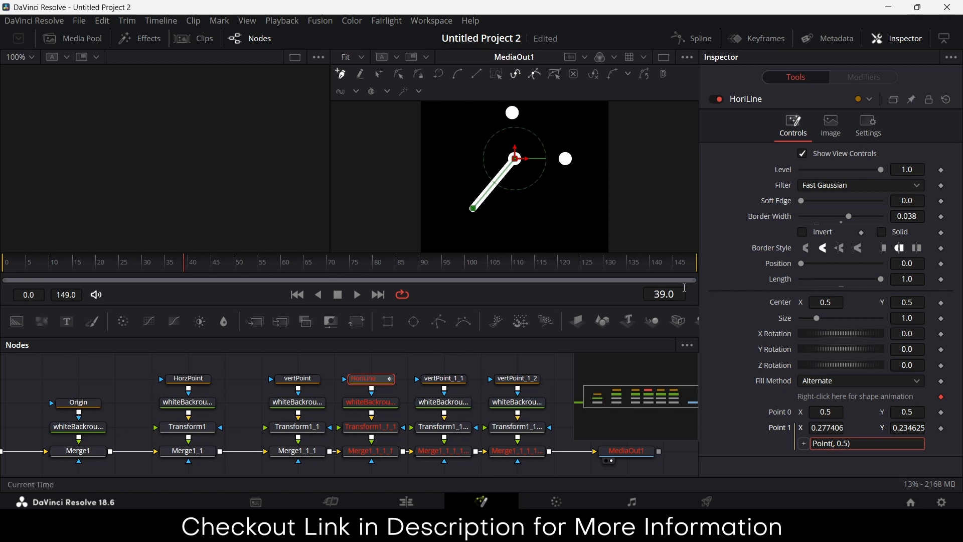
# Set the X term of HoriLine's Point 1 expression to 0.5+.3*cos(time/10).
pyautogui.write('05')
pyautogui.press('Left')
pyautogui.write('.')
pyautogui.press('Right')
pyautogui.write('+.3*cos(time/10)')
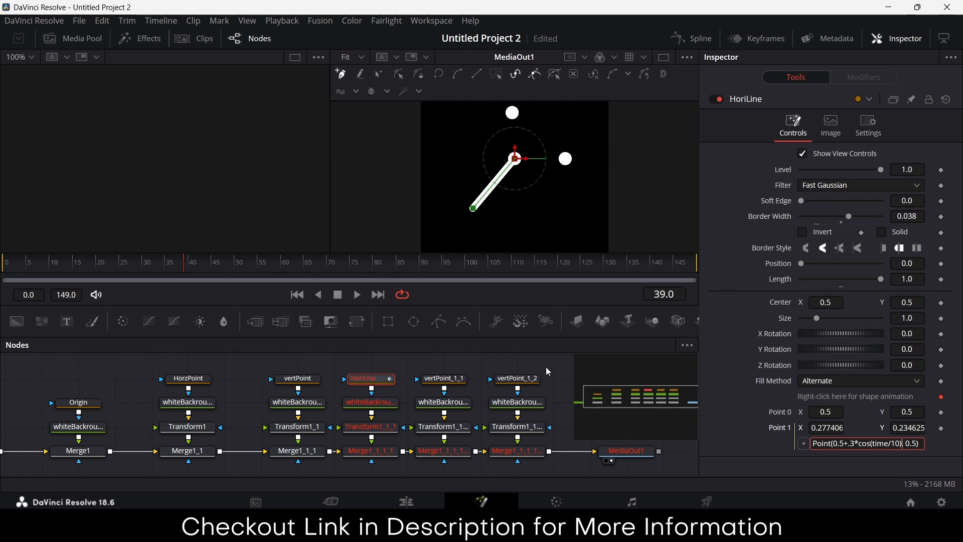
pyautogui.press('Return')
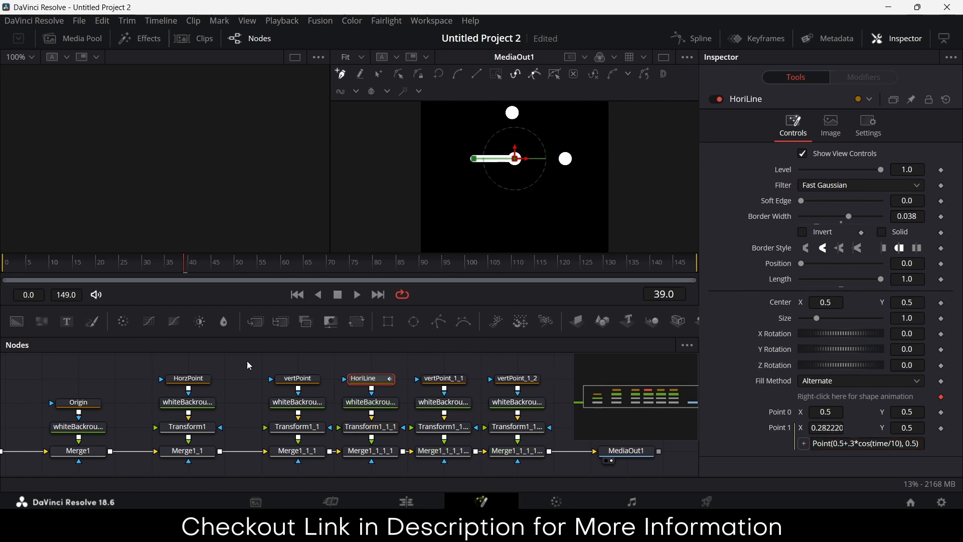
# Try entering 0.3*cos(time/10) directly as the Position X value of HorzPoint's Transform1 node.
pyautogui.click(196, 382)
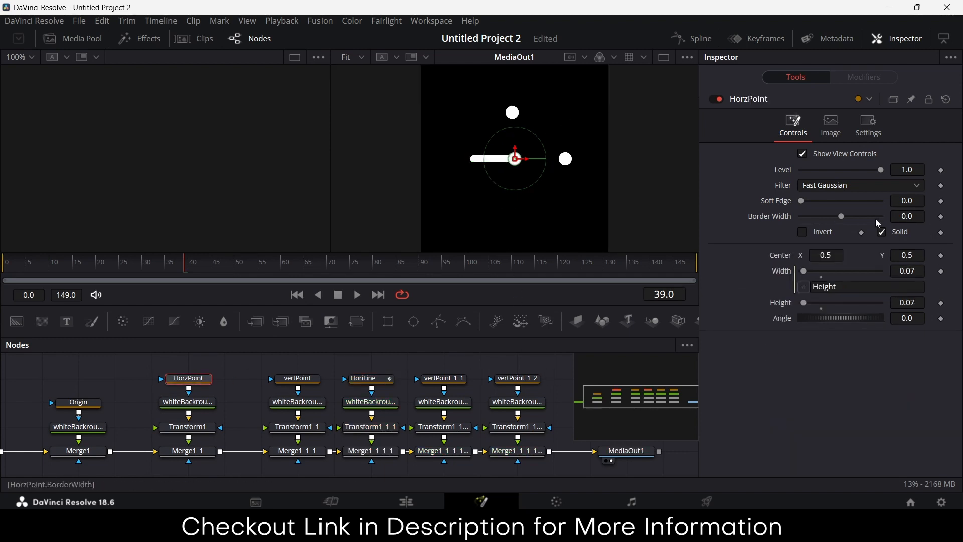
pyautogui.click(201, 430)
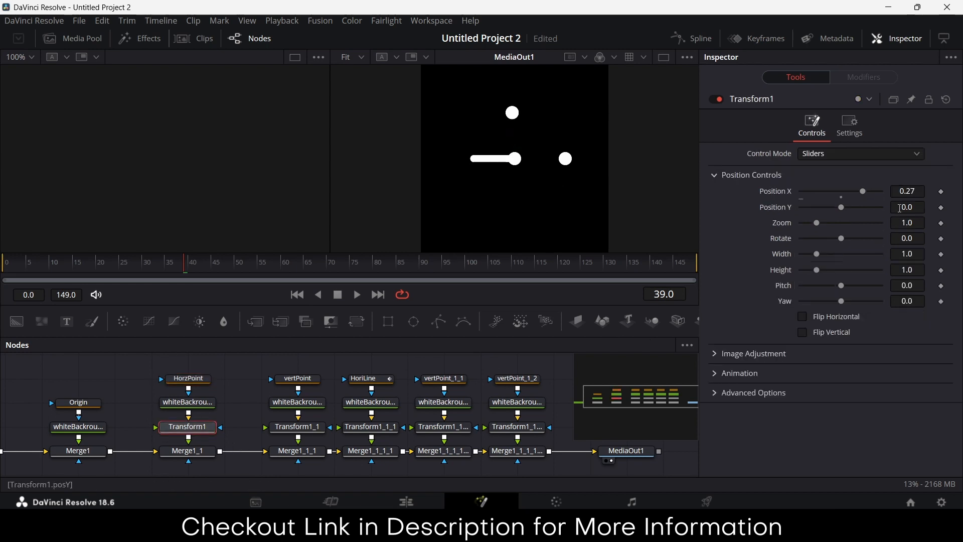
pyautogui.click(916, 191)
pyautogui.press('BackSpace')
pyautogui.press('BackSpace')
pyautogui.press('BackSpace')
pyautogui.press('BackSpace')
pyautogui.write('00.3*cos(time/10)')
pyautogui.press('Return')
# Drive Transform1's Position X with the expression 0.3*cos(time/10).
pyautogui.doubleClick(917, 191)
pyautogui.write('=')
pyautogui.press('Tab')
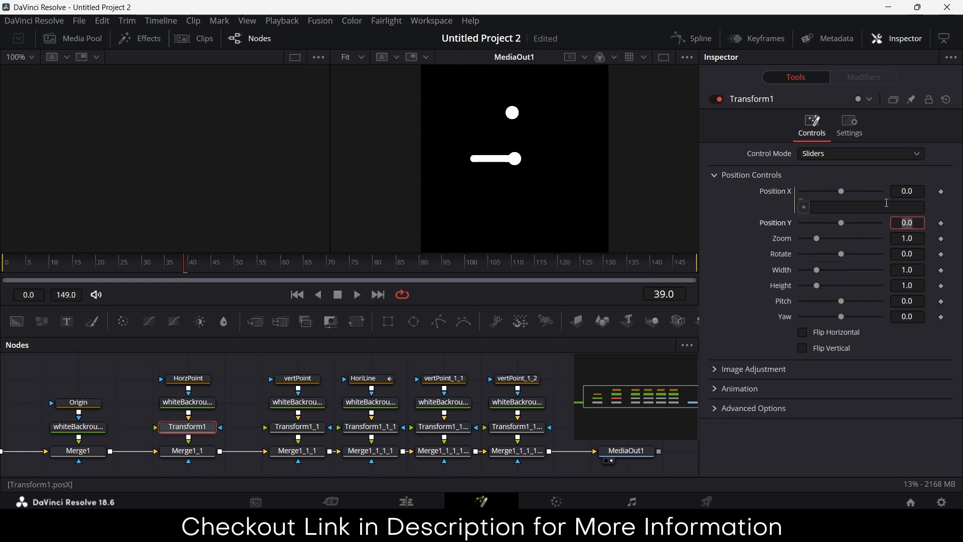
pyautogui.click(881, 208)
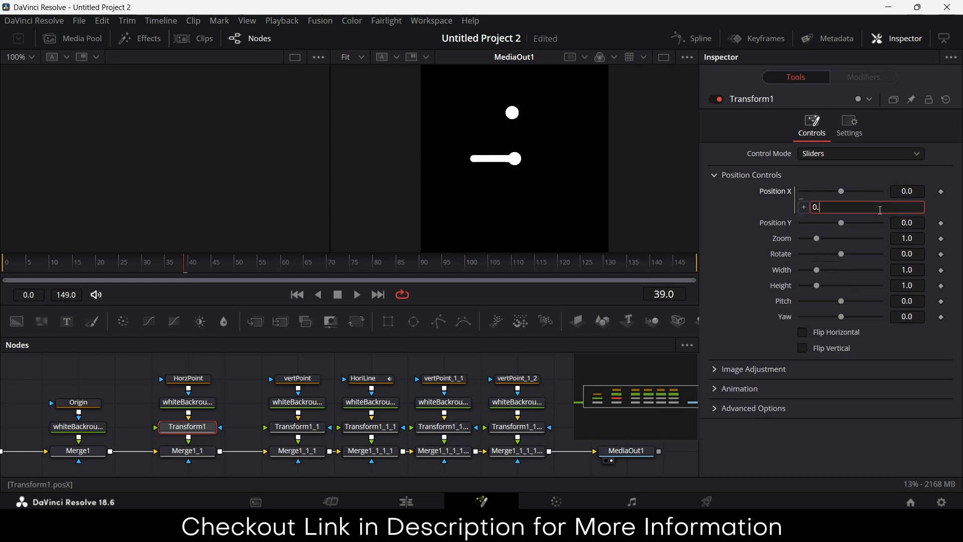
pyautogui.write('0.3*cos(time/10)')
pyautogui.press('Tab')
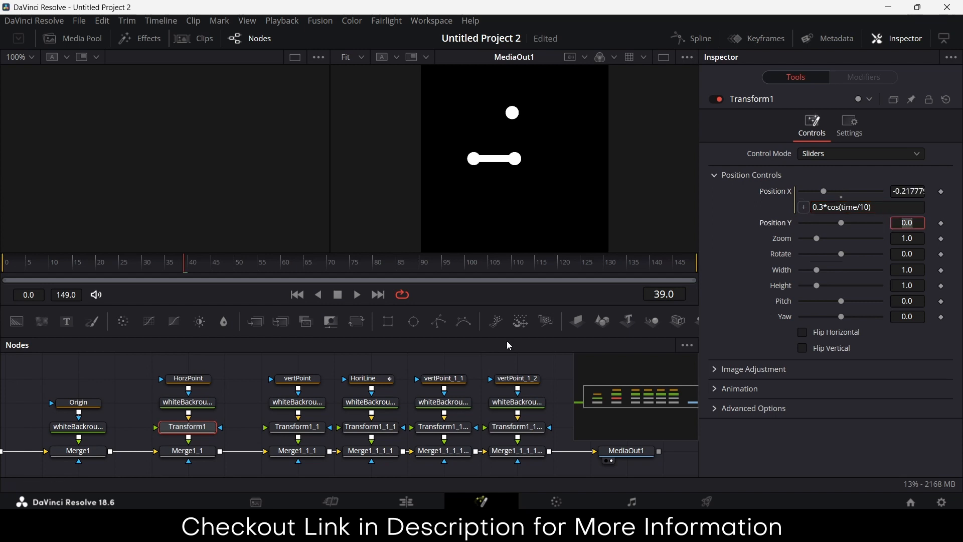
# Play the animation from the first frame, stop it, and check HoriLine's Point 1 expression.
pyautogui.click(298, 294)
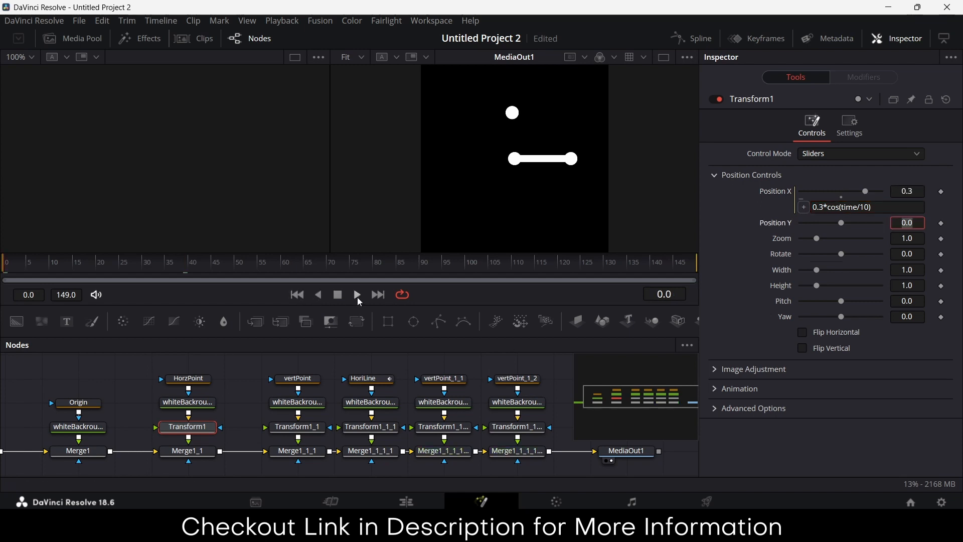
pyautogui.click(358, 296)
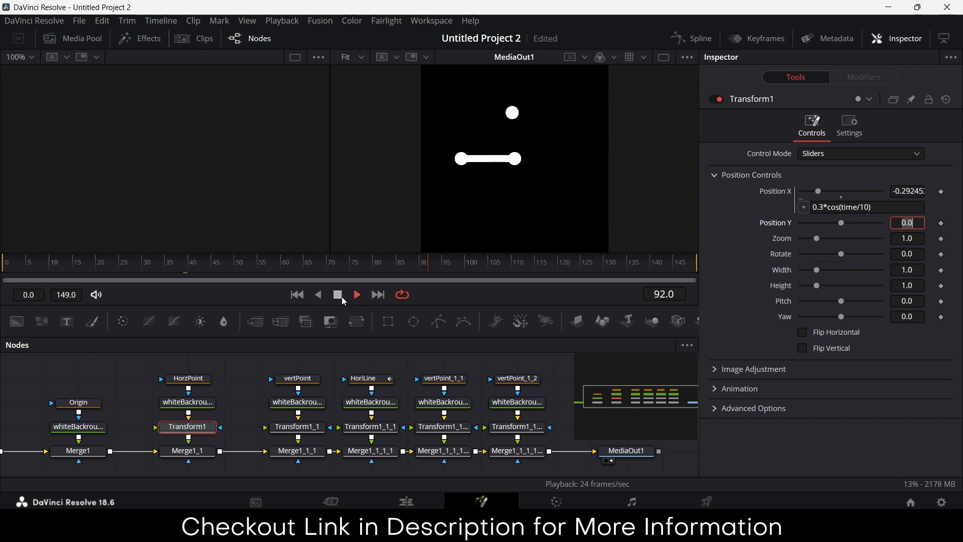
pyautogui.click(355, 296)
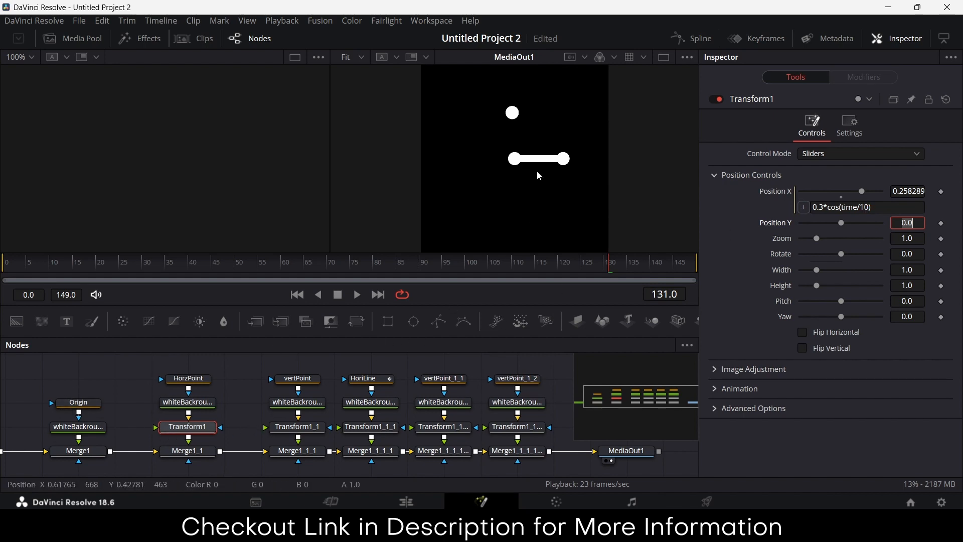
pyautogui.click(364, 383)
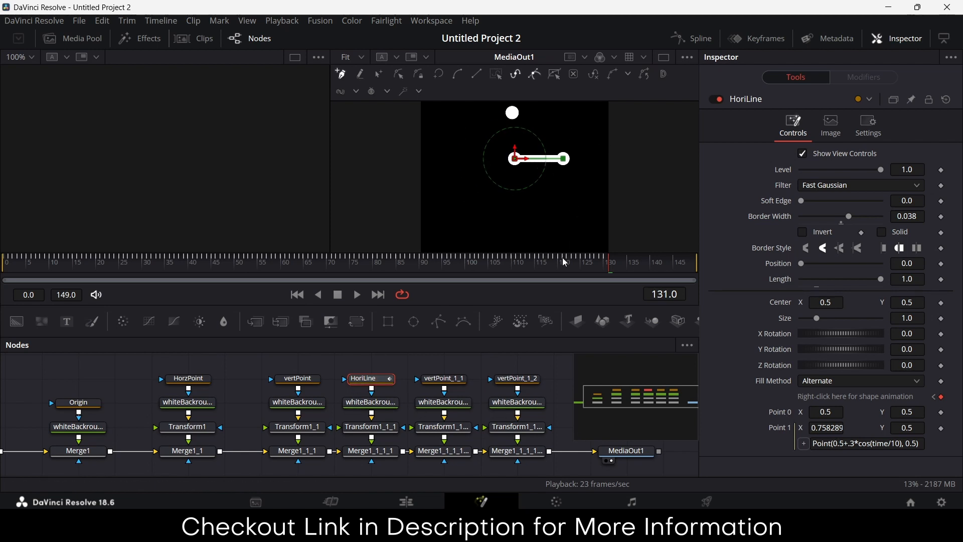
pyautogui.click(469, 363)
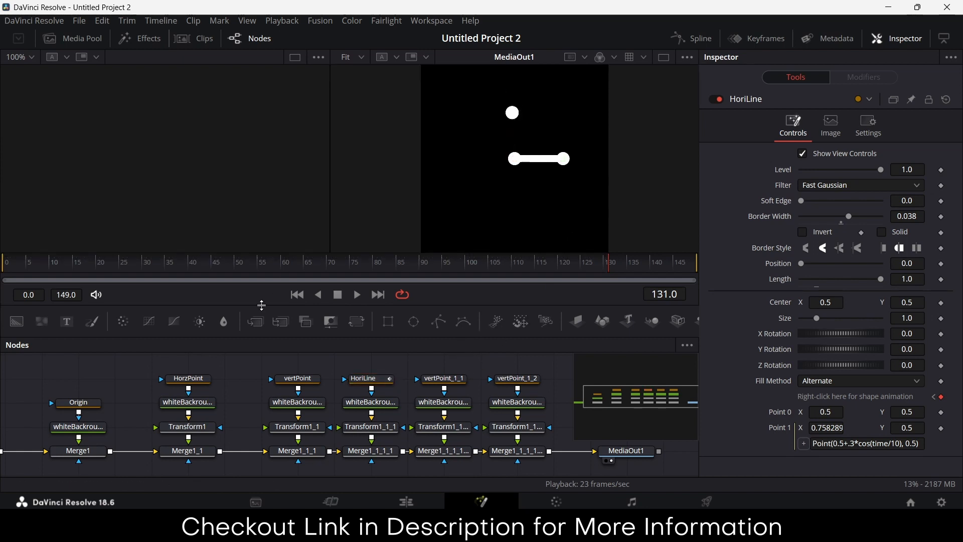
# Add an empty expression to Position X of vertPoint's Transform1_1 node.
pyautogui.click(298, 379)
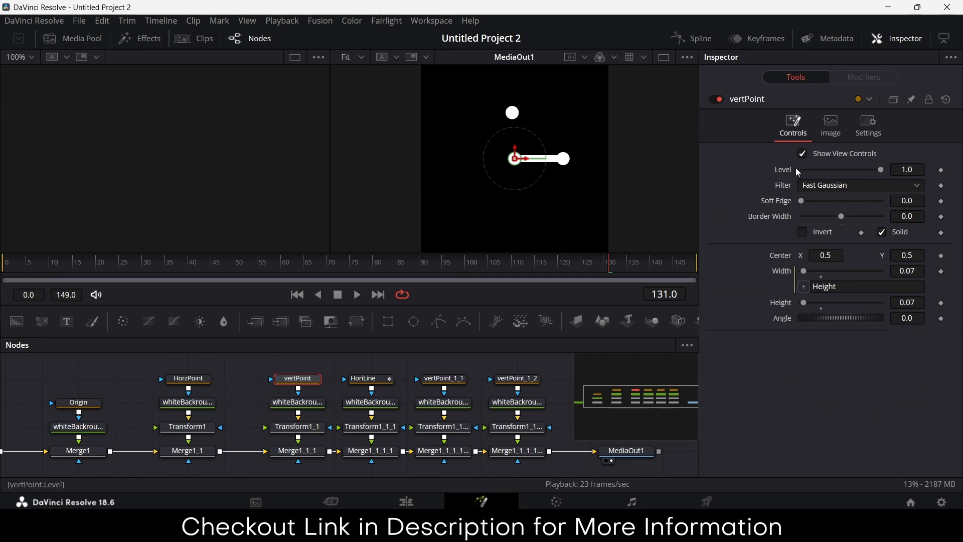
pyautogui.click(298, 427)
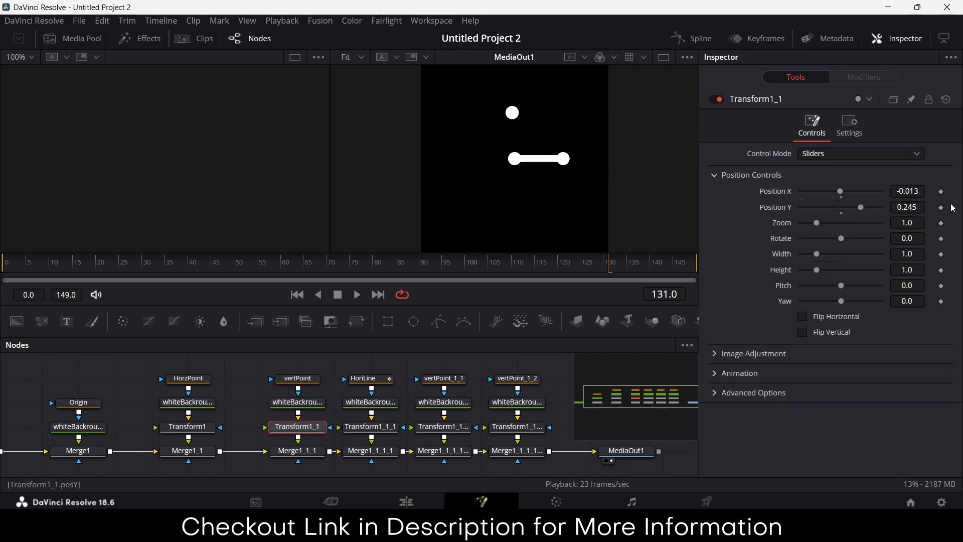
pyautogui.click(920, 191)
pyautogui.moveTo(921, 191); pyautogui.dragTo(854, 193)
pyautogui.write('0.3*cis')
pyautogui.press('BackSpace')
pyautogui.press('BackSpace')
pyautogui.press('BackSpace')
pyautogui.press('BackSpace')
pyautogui.press('BackSpace')
pyautogui.press('BackSpace')
pyautogui.press('BackSpace')
pyautogui.write('=')
pyautogui.press('Tab')
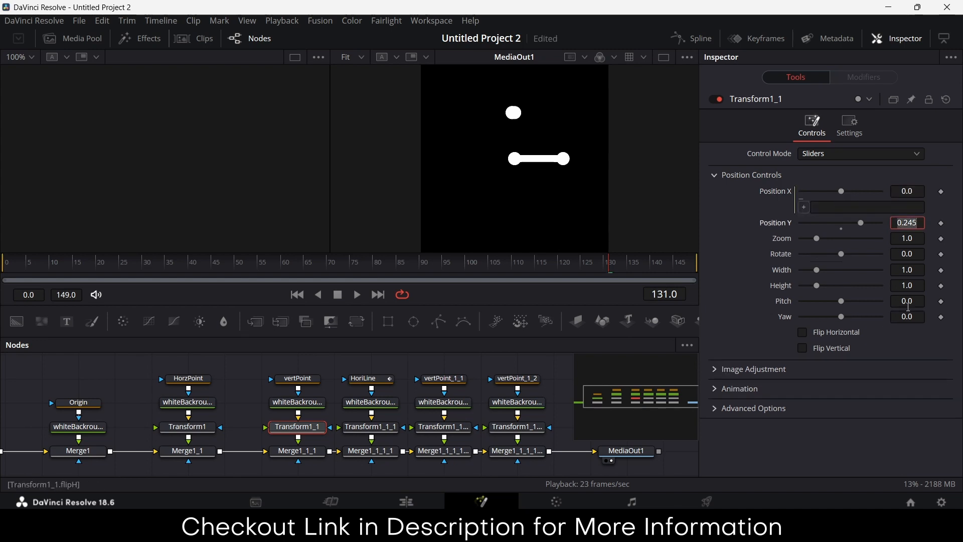
# Enter 0.3*cos(time/10) as the Position X expression of Transform1_1.
pyautogui.click(889, 208)
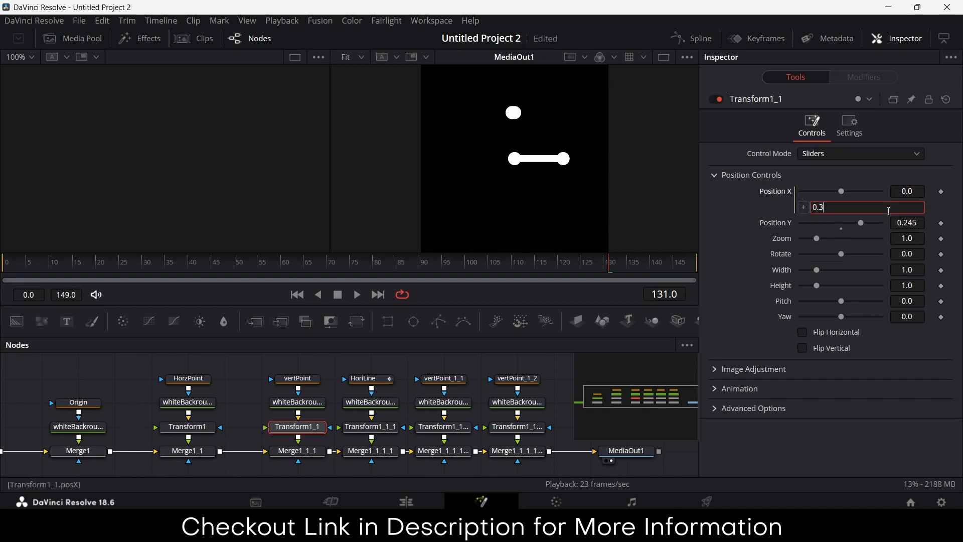
pyautogui.write('0.3*cos(time/10)')
pyautogui.press('Tab')
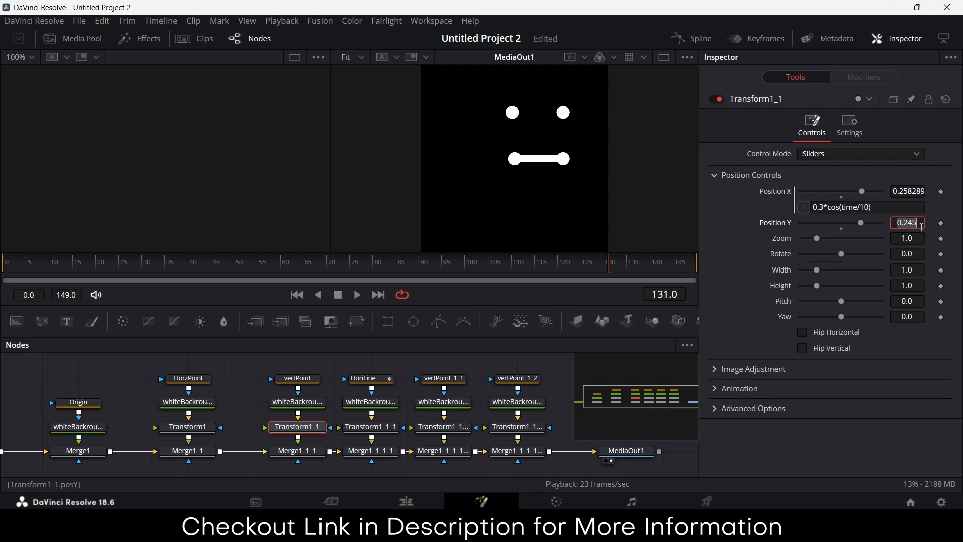
# Drive Transform1_1's Position Y with the expression 0.3*sin(time/10).
pyautogui.write('=')
pyautogui.press('Tab')
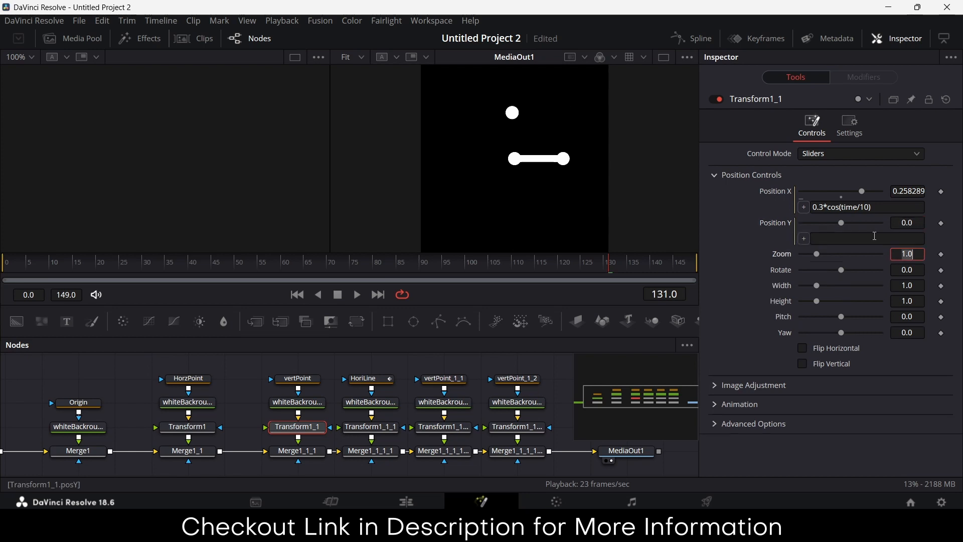
pyautogui.click(875, 235)
pyautogui.write('0.3*si')
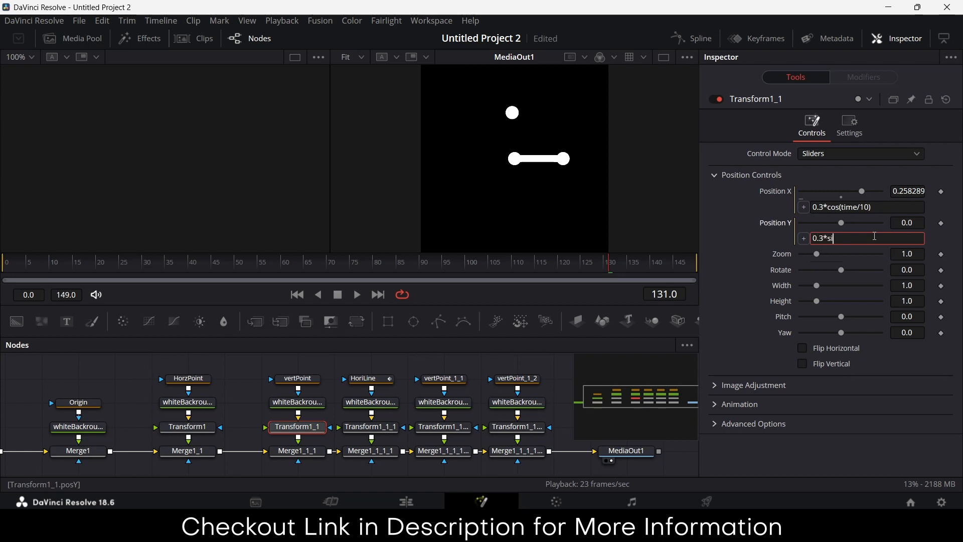
pyautogui.write('n(time/10)')
pyautogui.press('Tab')
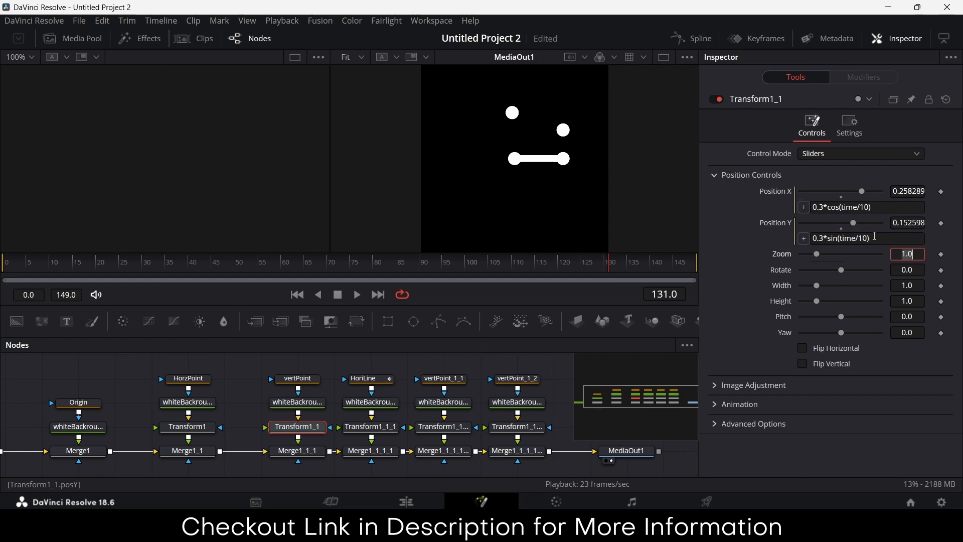
# Play the composition from the first frame to check vertPoint's circular motion, and stop playback.
pyautogui.click(298, 295)
pyautogui.click(358, 296)
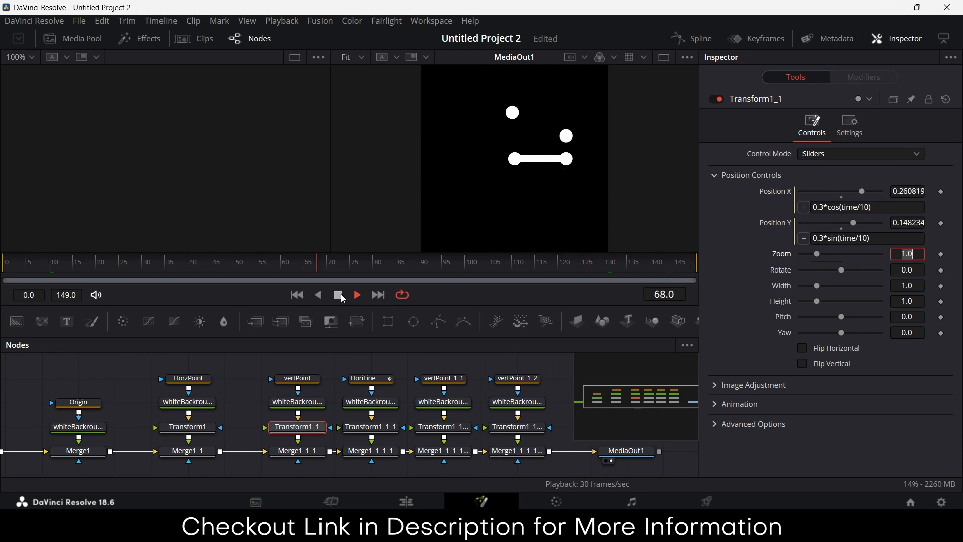
pyautogui.click(339, 296)
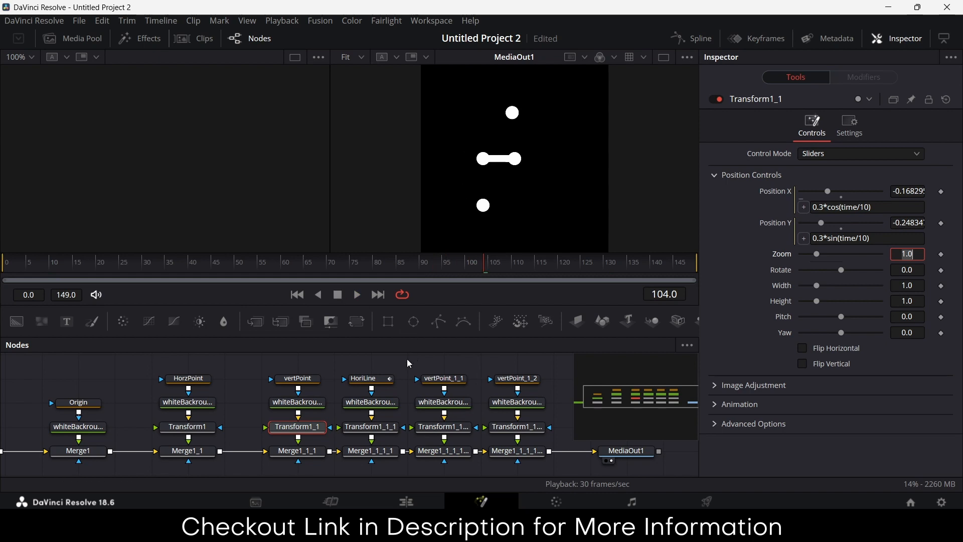
# Replace the vertPoint_1_1 ellipse mask with a Polygon mask feeding the same white background.
pyautogui.click(440, 382)
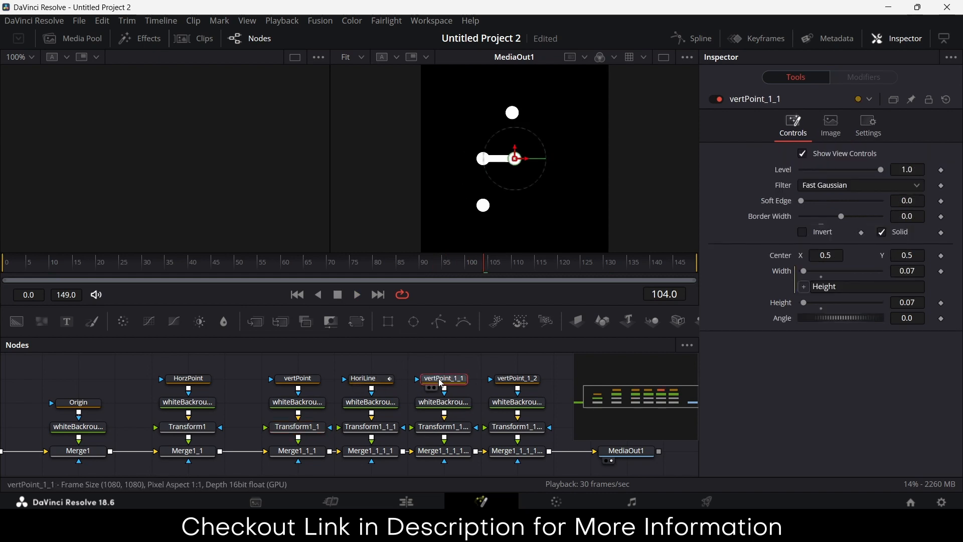
pyautogui.press('Delete')
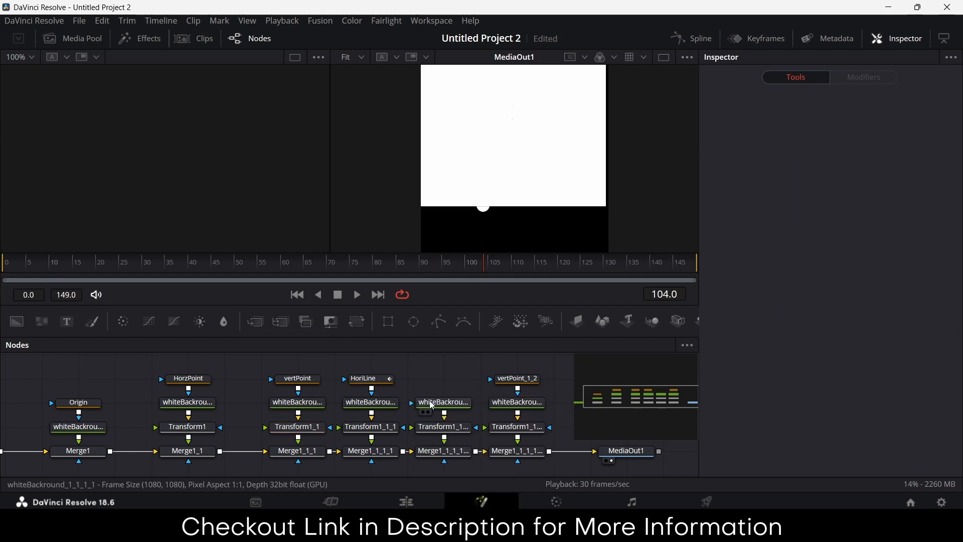
pyautogui.click(438, 323)
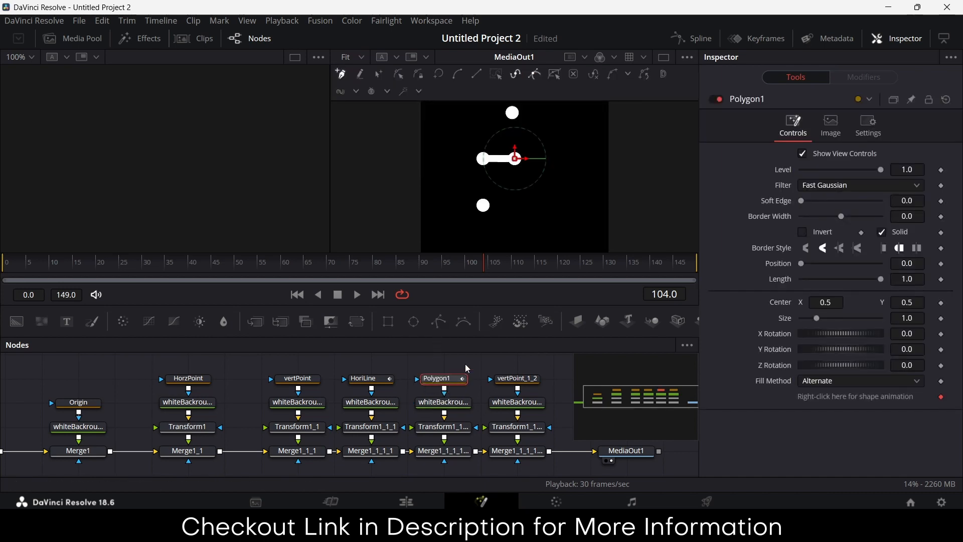
# Rename the new Polygon1 node to VertLine.
pyautogui.press('F2')
pyautogui.write('Ver')
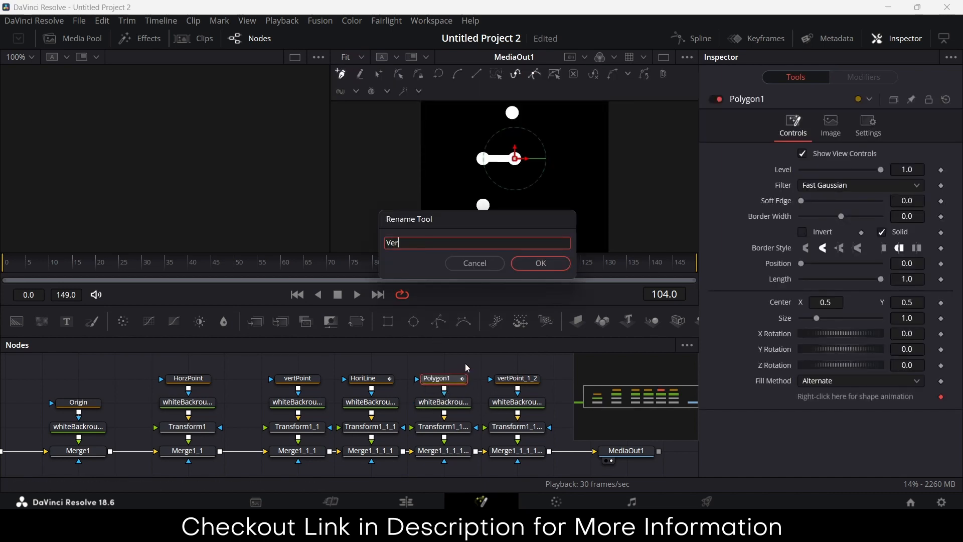
pyautogui.write('tLine')
pyautogui.press('Return')
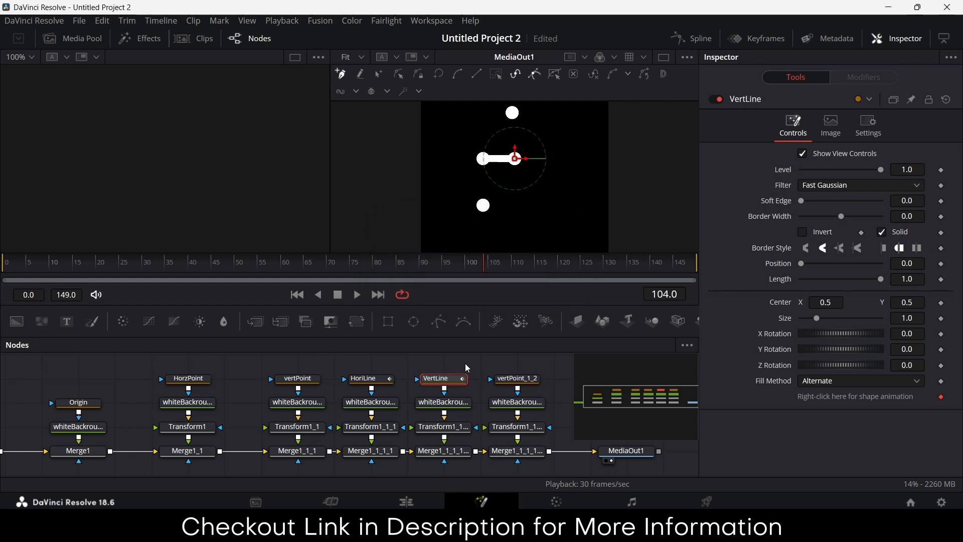
pyautogui.click(448, 390)
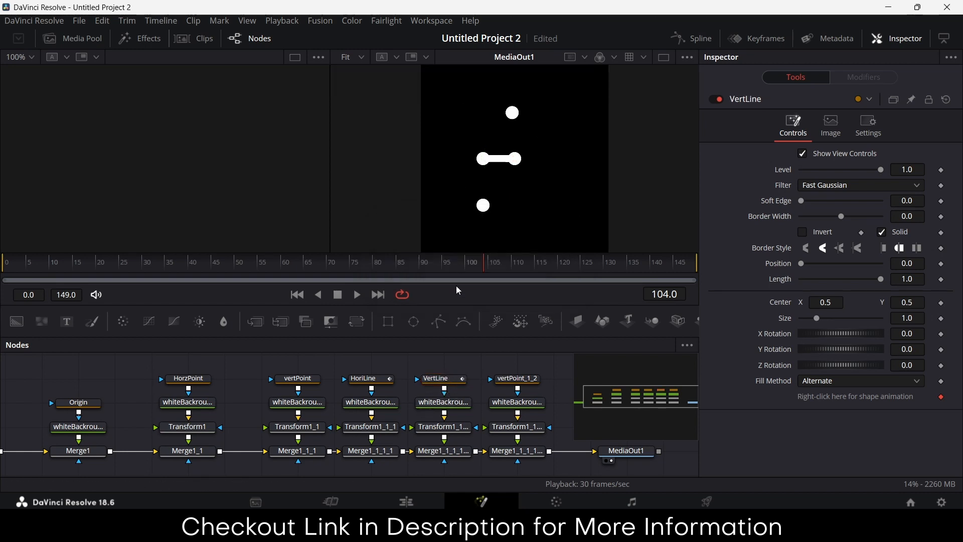
# Draw a straight horizontal two-point line in VertLine, below the origin and spanning more than half the frame width.
pyautogui.click(444, 379)
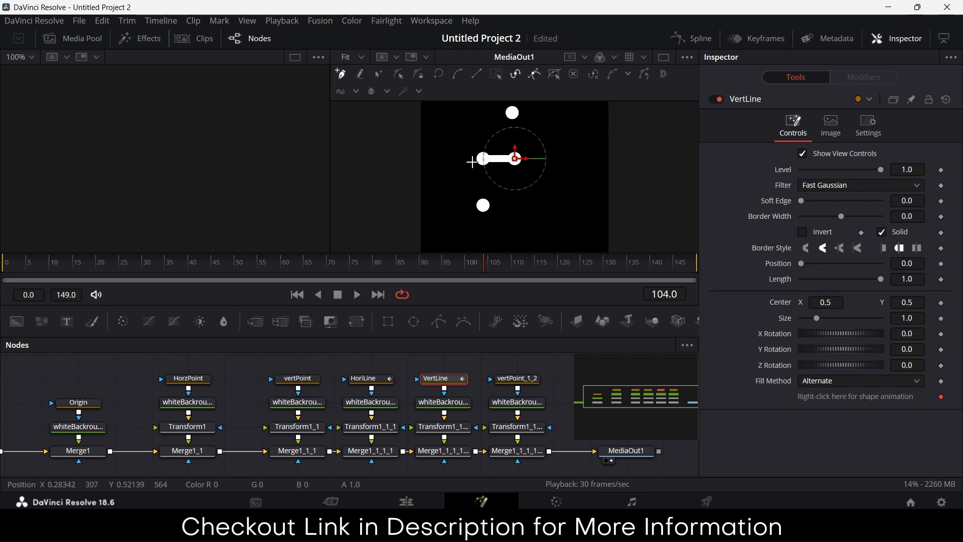
pyautogui.click(476, 75)
pyautogui.click(468, 184)
pyautogui.click(577, 184)
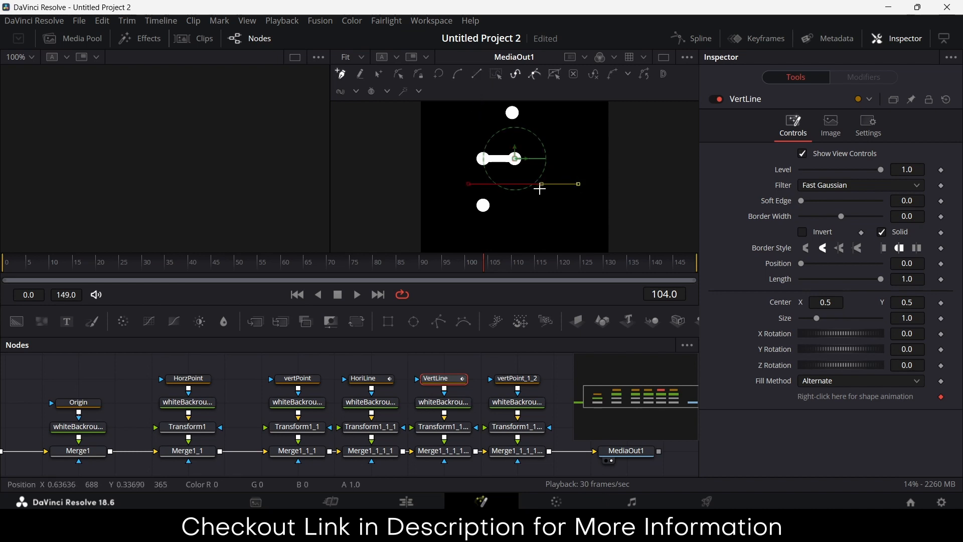
# Publish the points of VertLine's polyline so Point 0 and Point 1 get their own coordinate controls.
pyautogui.rightClick(470, 186)
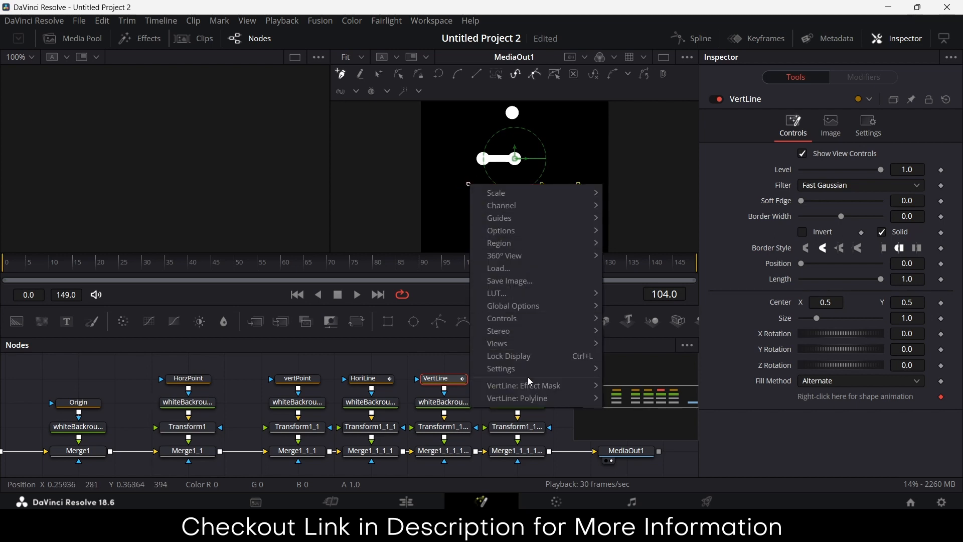
pyautogui.moveTo(536, 399)
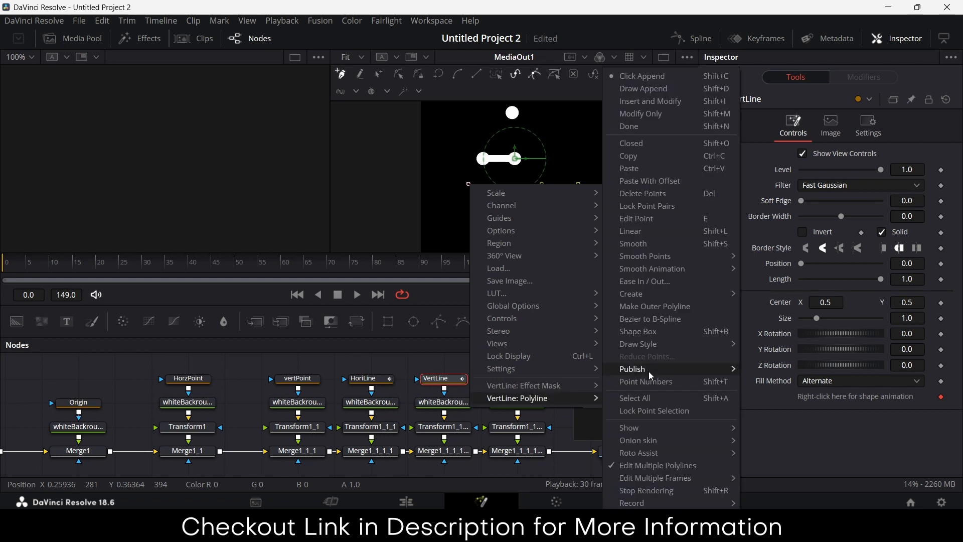
pyautogui.moveTo(648, 370)
pyautogui.click(769, 368)
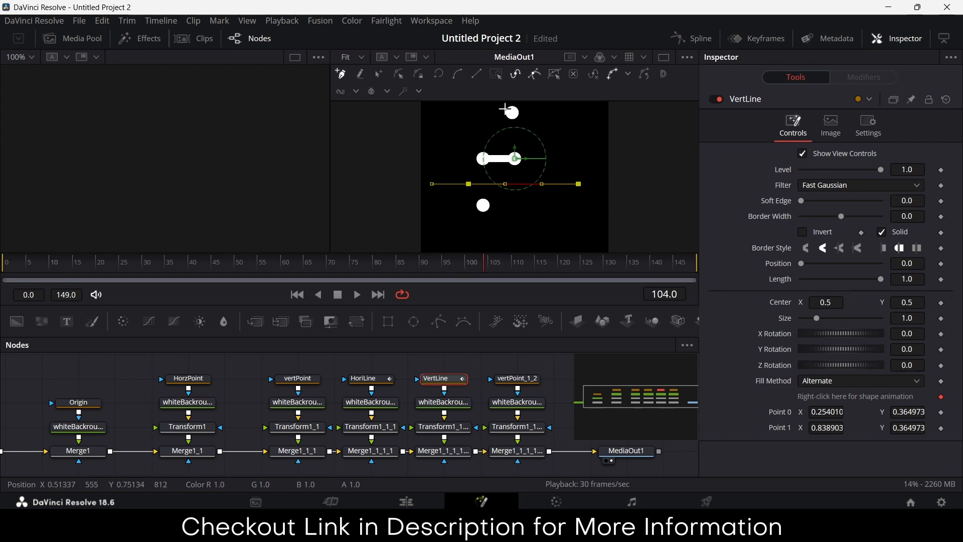
# Replace the vertPoint_1_2 ellipse mask with a Polygon mask feeding the same white background.
pyautogui.click(522, 381)
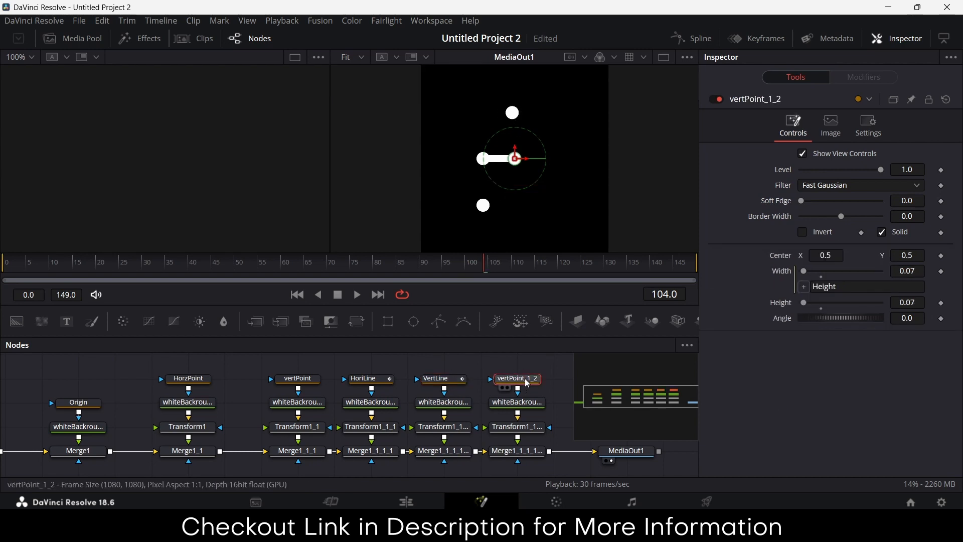
pyautogui.press('Delete')
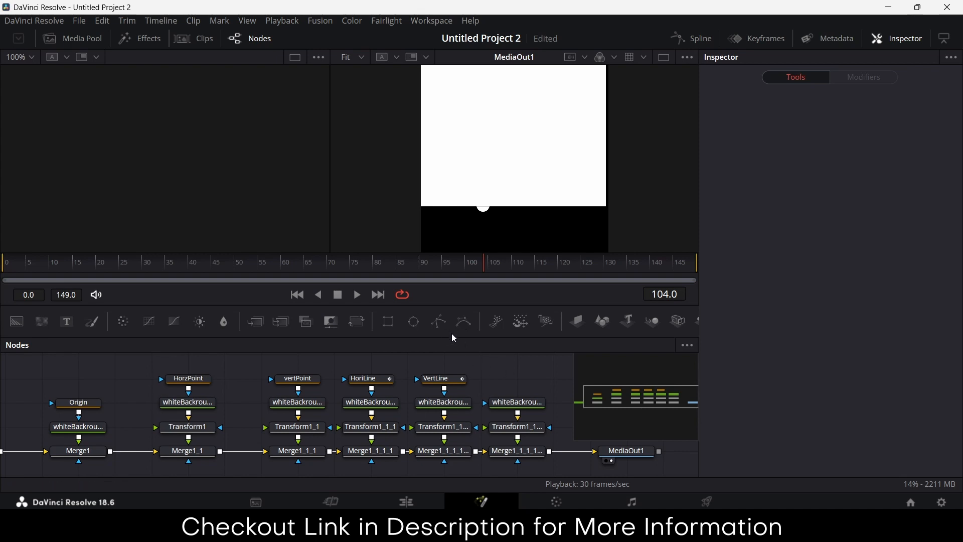
pyautogui.moveTo(439, 322); pyautogui.dragTo(529, 376)
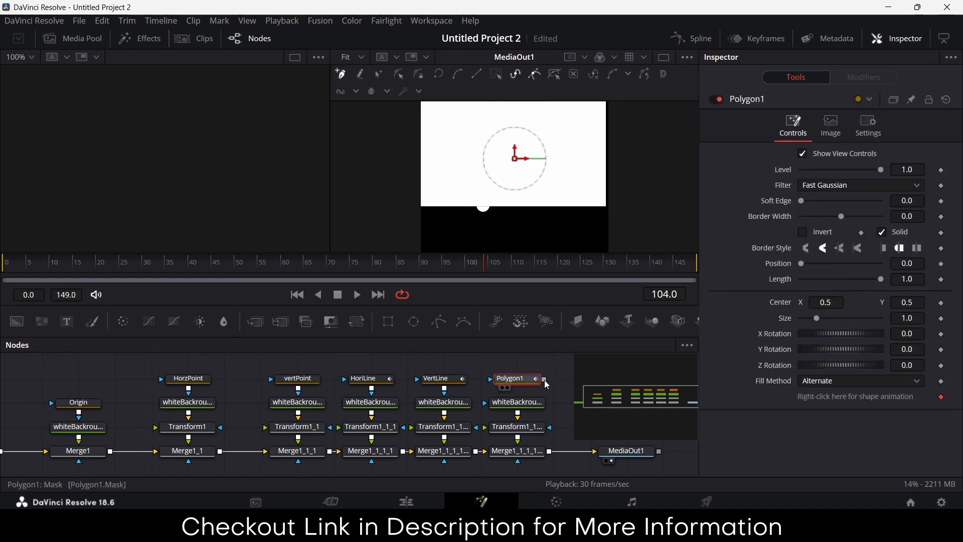
pyautogui.moveTo(545, 379); pyautogui.dragTo(520, 404)
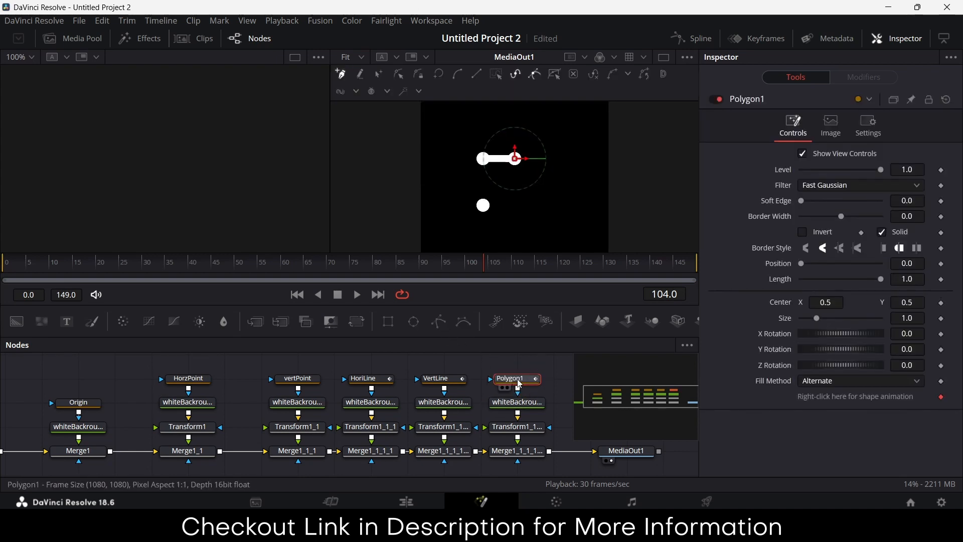
# Turn off Solid for VertLine and set its border width to 0.025.
pyautogui.click(442, 381)
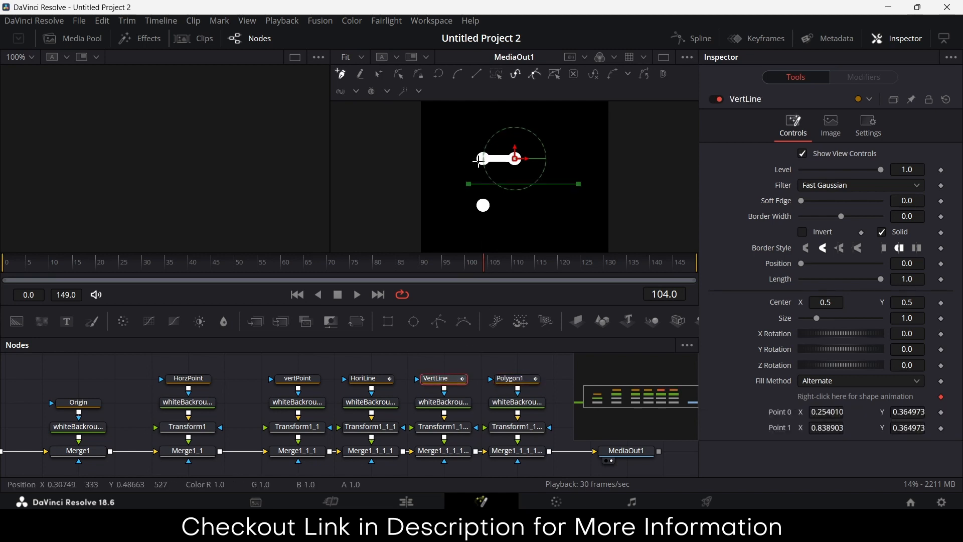
pyautogui.click(882, 233)
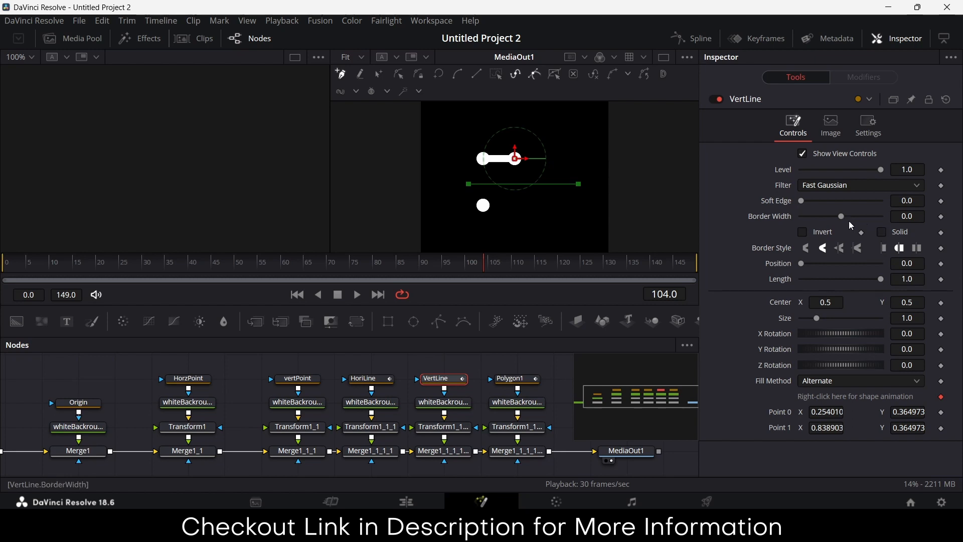
pyautogui.moveTo(843, 217); pyautogui.dragTo(849, 217)
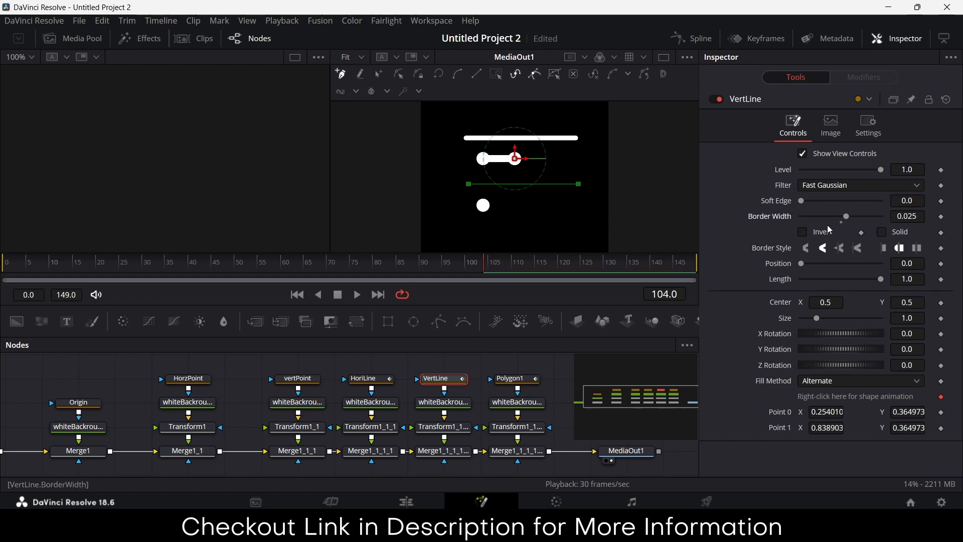
# Set Position X and Position Y to 0 in Transform1_1_1_1 beneath VertLine.
pyautogui.click(444, 427)
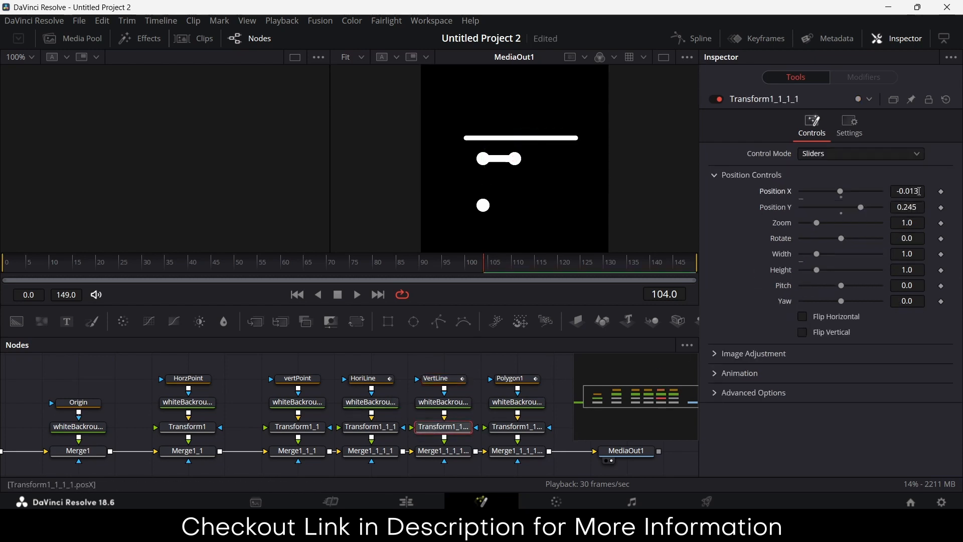
pyautogui.click(919, 191)
pyautogui.doubleClick(918, 191)
pyautogui.write('0')
pyautogui.press('Tab')
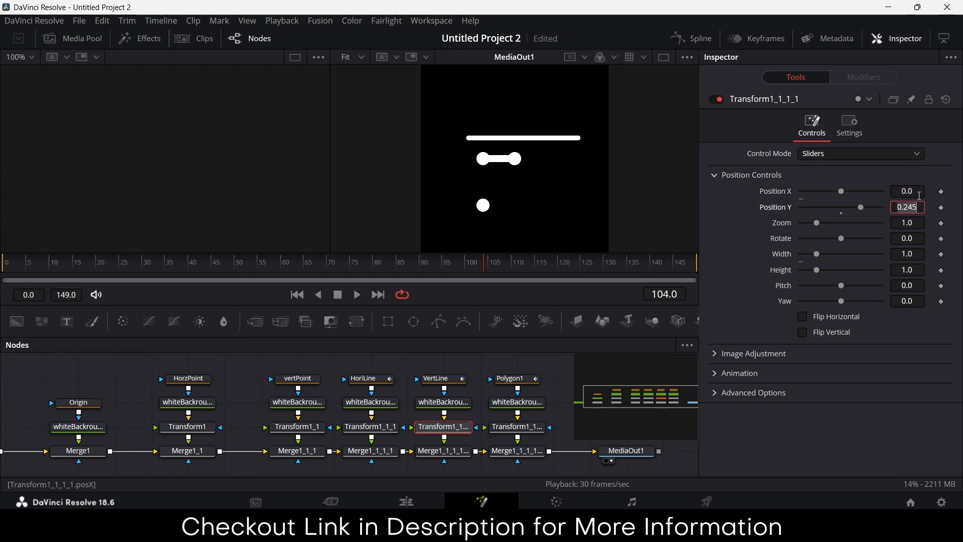
pyautogui.write('0')
pyautogui.press('Tab')
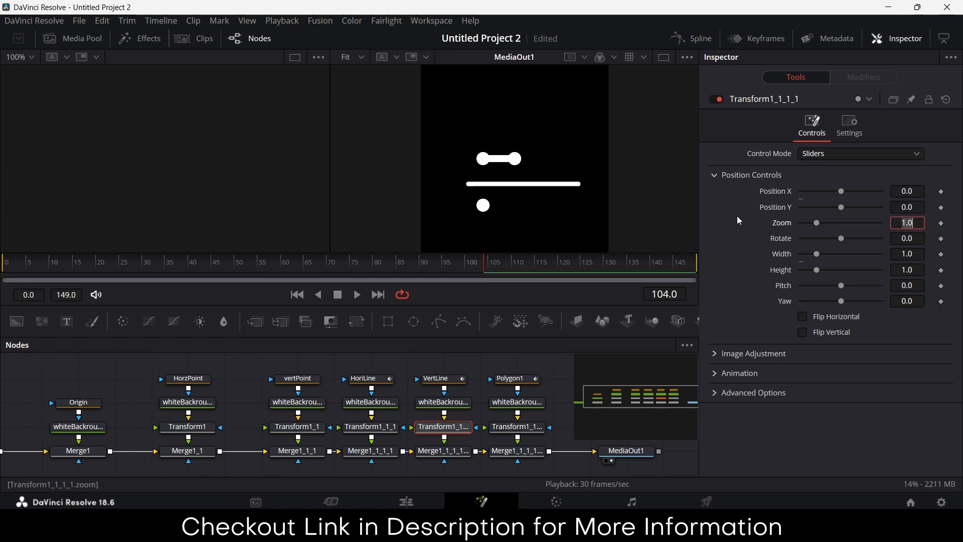
pyautogui.click(432, 378)
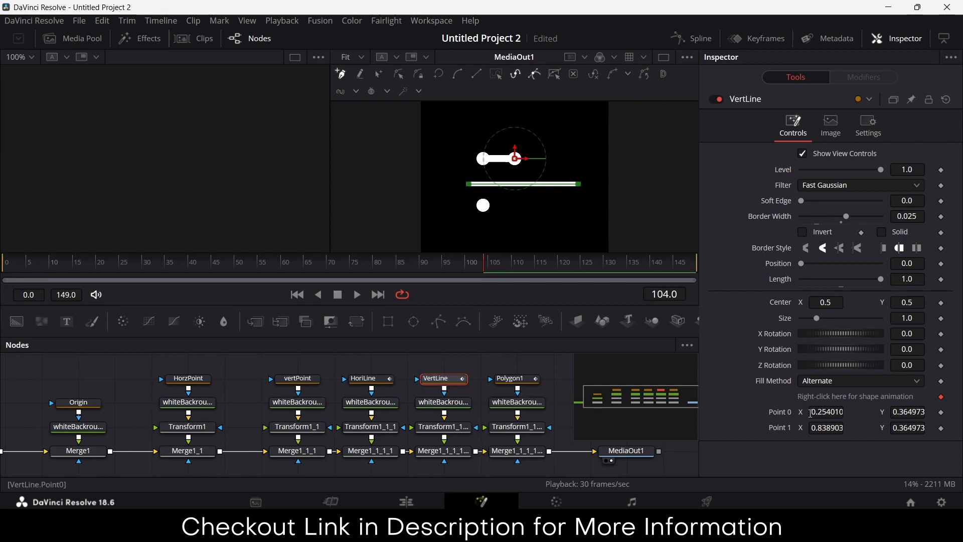
pyautogui.moveTo(811, 414); pyautogui.dragTo(843, 413)
pyautogui.hotkey('ctrl', 'a')
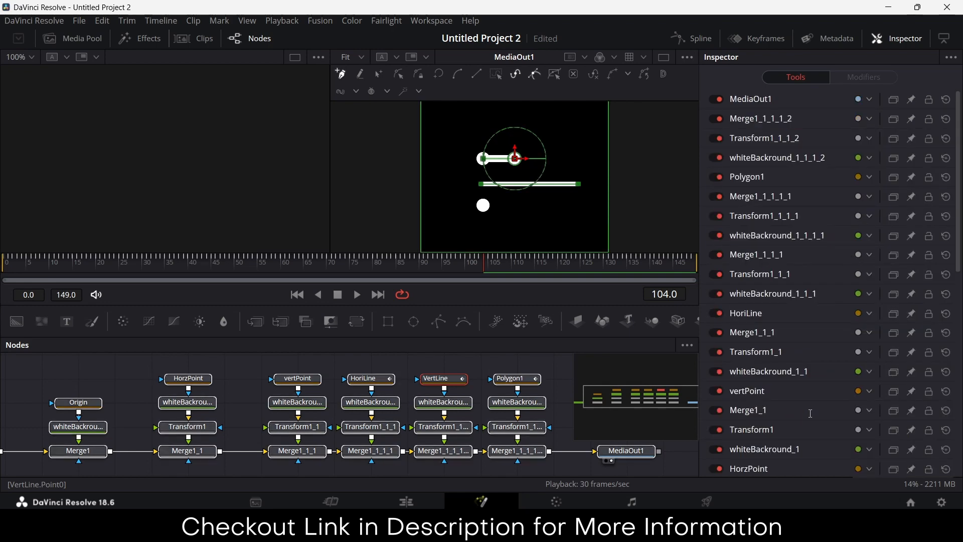
pyautogui.click(456, 364)
# Add an expression to VertLine's Point 0 with 0.3*cos(time/10) as its X term.
pyautogui.click(436, 378)
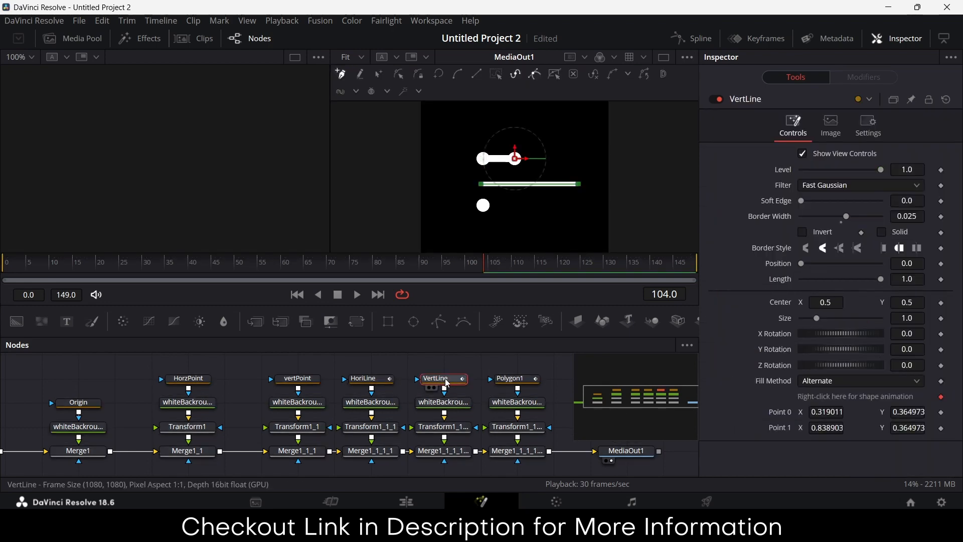
pyautogui.click(828, 411)
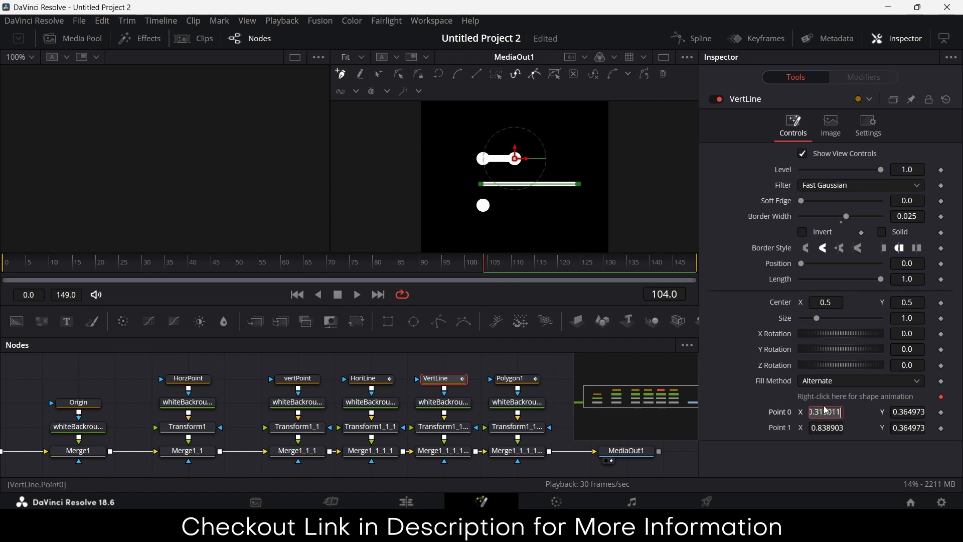
pyautogui.hotkey('ctrl', 'a')
pyautogui.press('BackSpace')
pyautogui.write('=')
pyautogui.press('Tab')
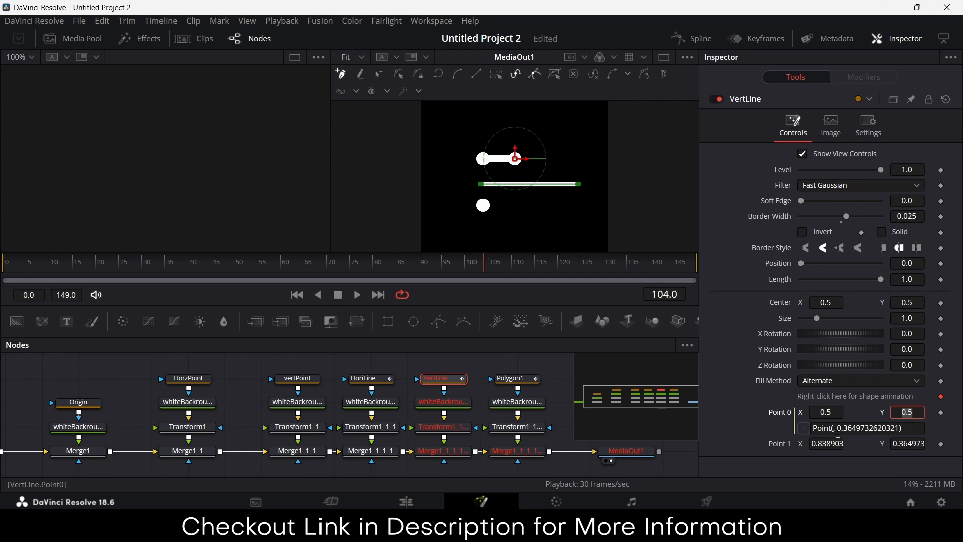
pyautogui.click(835, 428)
pyautogui.write('0.3*')
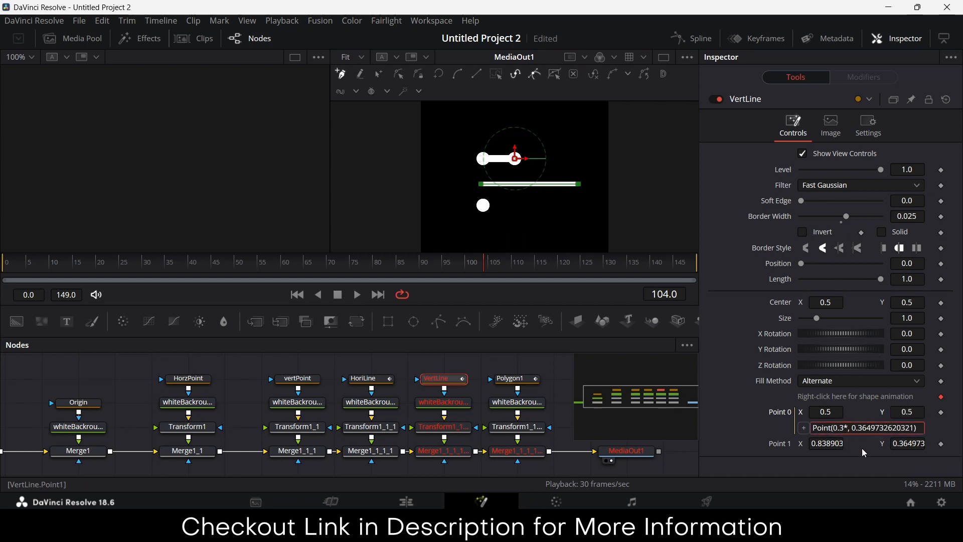
pyautogui.write('cos(time/10)')
# Replace the Y term in VertLine's Point 0 expression with 0.5 and apply it.
pyautogui.press('Right')
pyautogui.press('Right')
pyautogui.press('Right')
pyautogui.press('Right')
pyautogui.press('Right')
pyautogui.press('Right')
pyautogui.press('Right')
pyautogui.press('Right')
pyautogui.press('Right')
pyautogui.press('Right')
pyautogui.press('Right')
pyautogui.press('Right')
pyautogui.press('Right')
pyautogui.press('Right')
pyautogui.press('Right')
pyautogui.press('Right')
pyautogui.press('Right')
pyautogui.press('Right')
pyautogui.press('Right')
pyautogui.press('Left')
pyautogui.press('BackSpace')
pyautogui.press('BackSpace')
pyautogui.press('BackSpace')
pyautogui.press('BackSpace')
pyautogui.press('BackSpace')
pyautogui.press('BackSpace')
pyautogui.press('BackSpace')
pyautogui.press('BackSpace')
pyautogui.press('BackSpace')
pyautogui.press('BackSpace')
pyautogui.press('BackSpace')
pyautogui.press('BackSpace')
pyautogui.press('BackSpace')
pyautogui.press('BackSpace')
pyautogui.press('BackSpace')
pyautogui.press('BackSpace')
pyautogui.press('BackSpace')
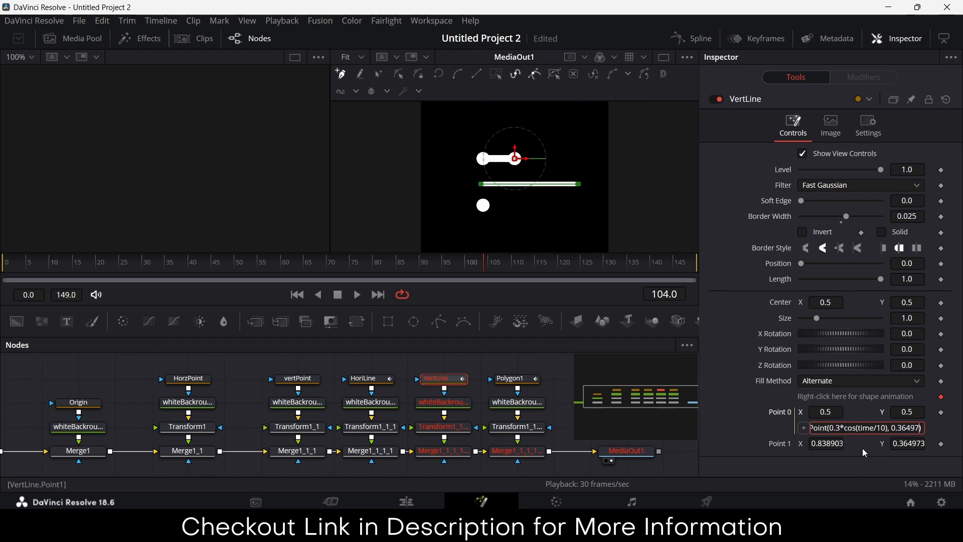
pyautogui.write('0.5')
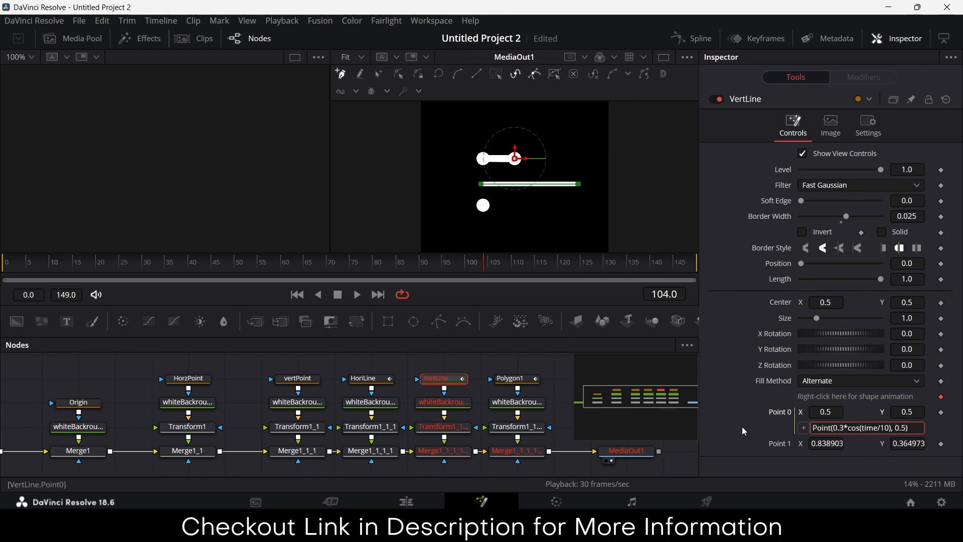
pyautogui.press('Return')
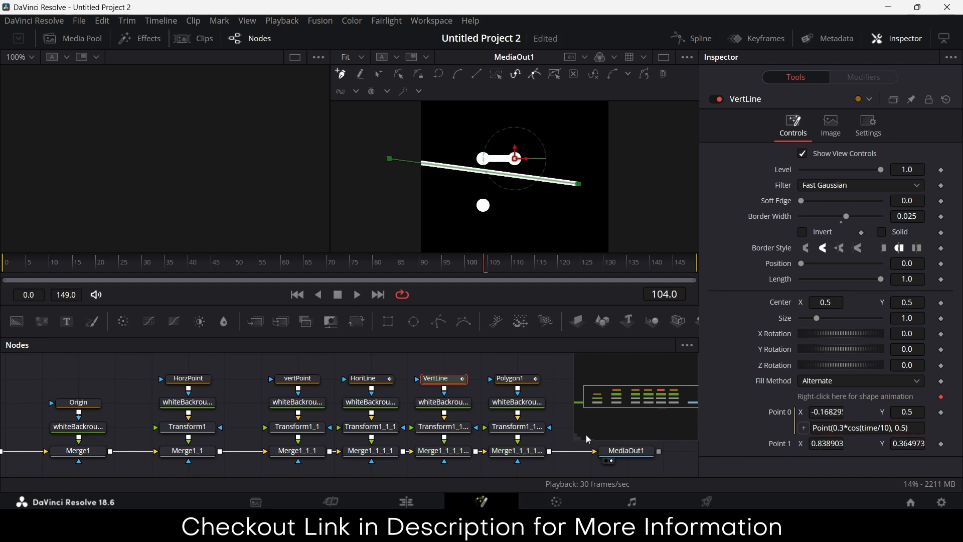
# Offset the X term of VertLine's Point 0 expression by 0.5, making it Point(0.5+0.3*cos(time/10), 0.5).
pyautogui.click(466, 429)
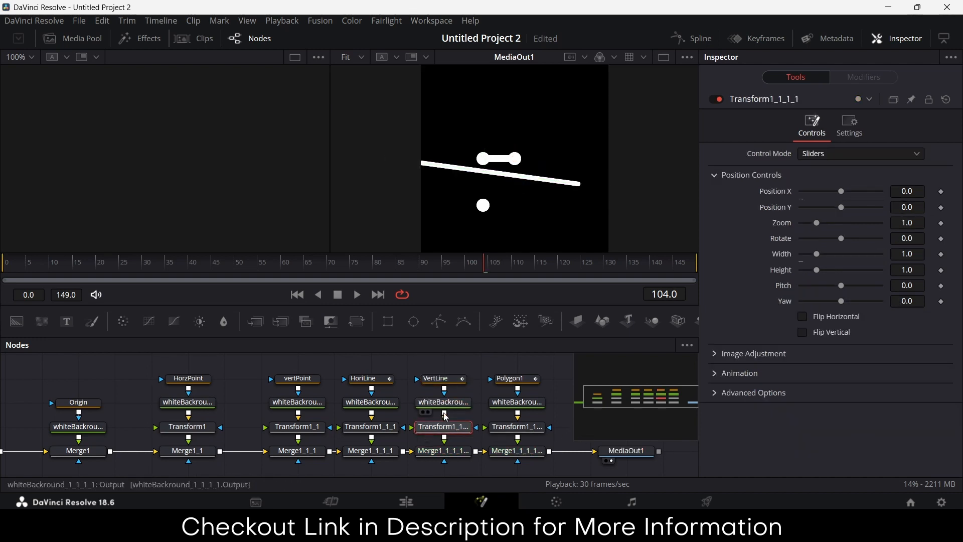
pyautogui.click(452, 383)
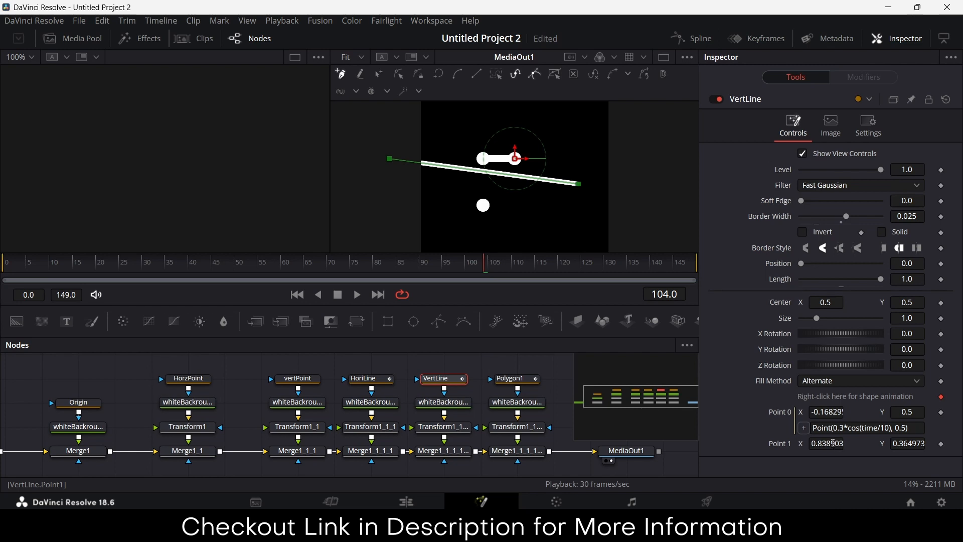
pyautogui.click(838, 427)
pyautogui.write('0.5+')
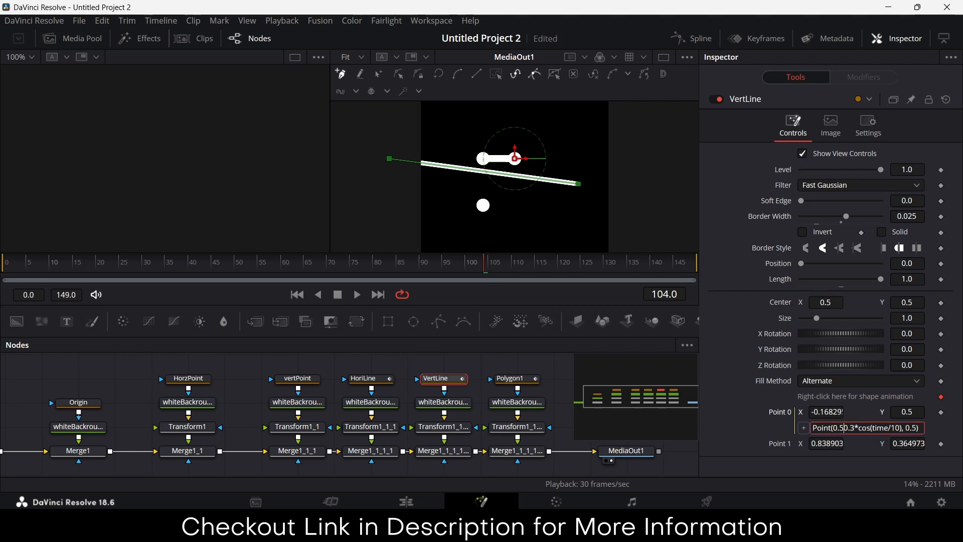
pyautogui.press('Return')
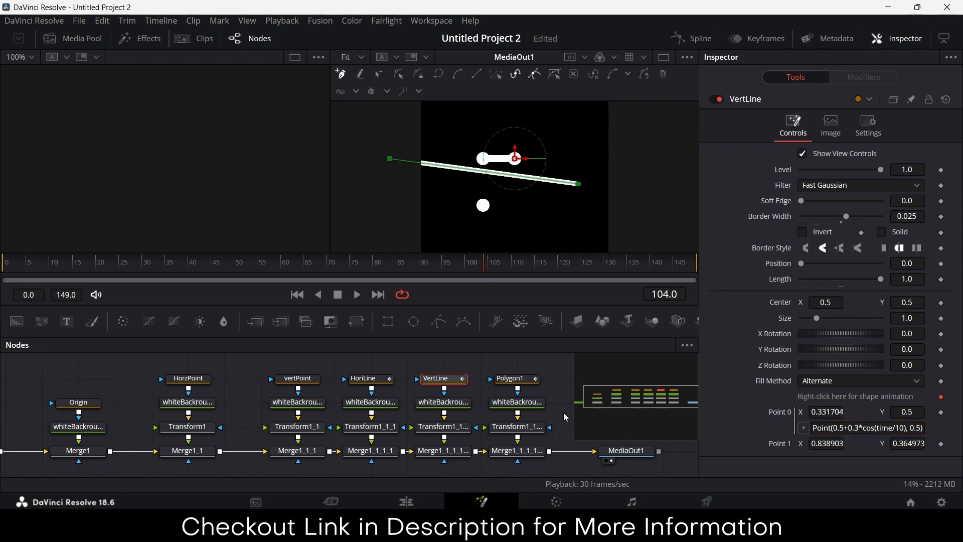
# Add an expression to VertLine's Point 1 with the same X term as Point 0, 0.5+0.3*cos(time/10).
pyautogui.click(827, 443)
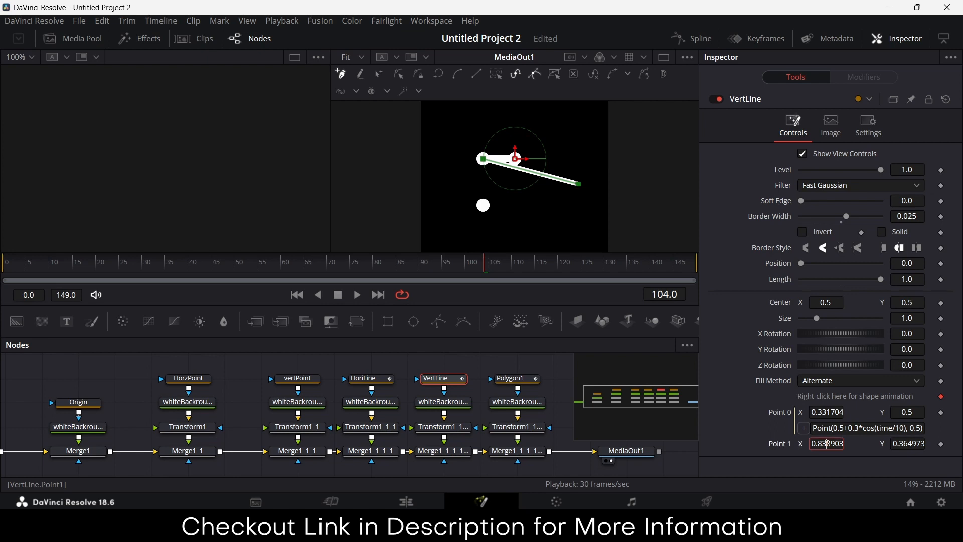
pyautogui.hotkey('ctrl', 'a')
pyautogui.write('=')
pyautogui.press('Tab')
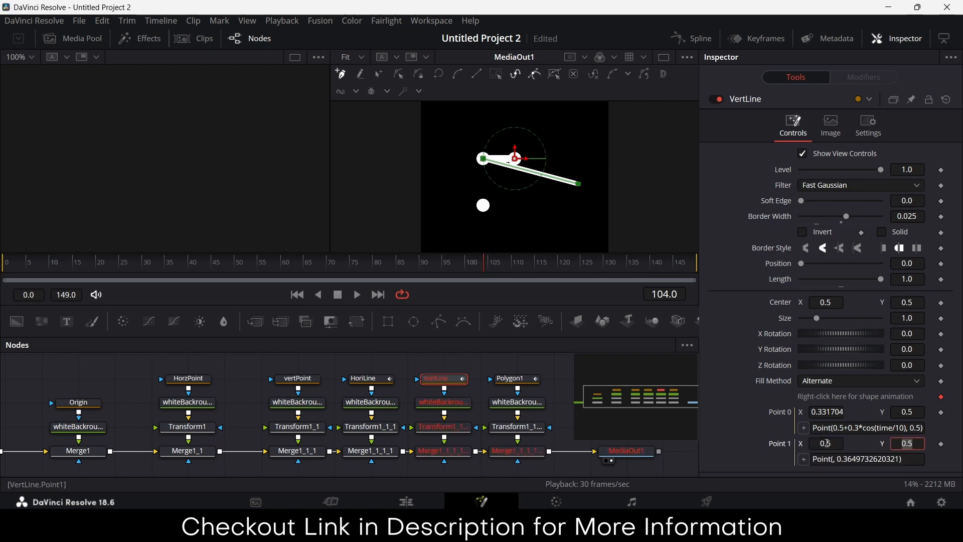
pyautogui.click(833, 459)
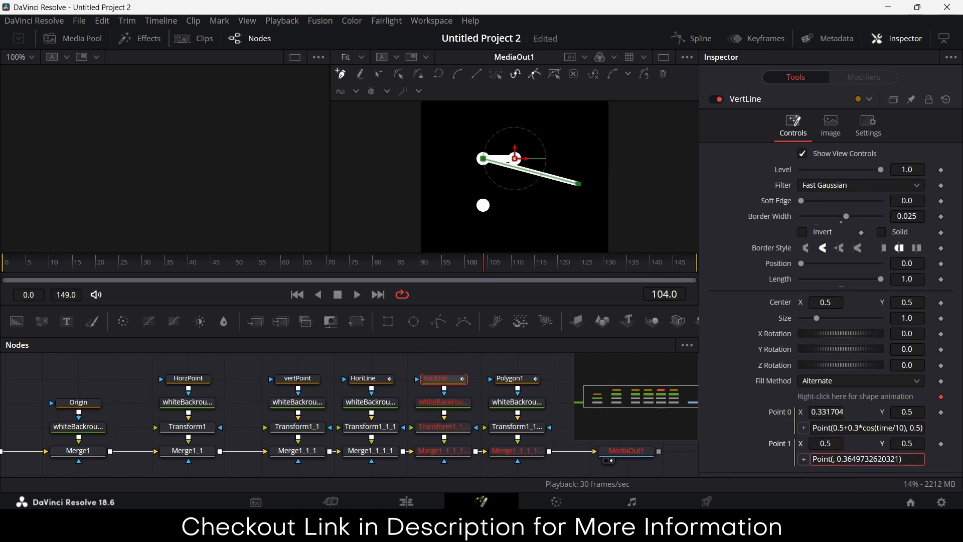
pyautogui.write('0.5+')
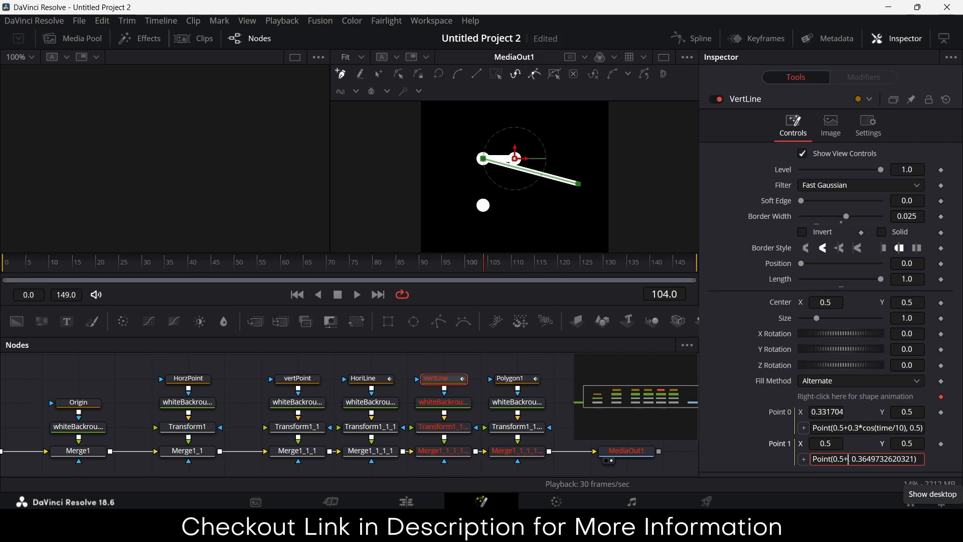
pyautogui.write('0.3')
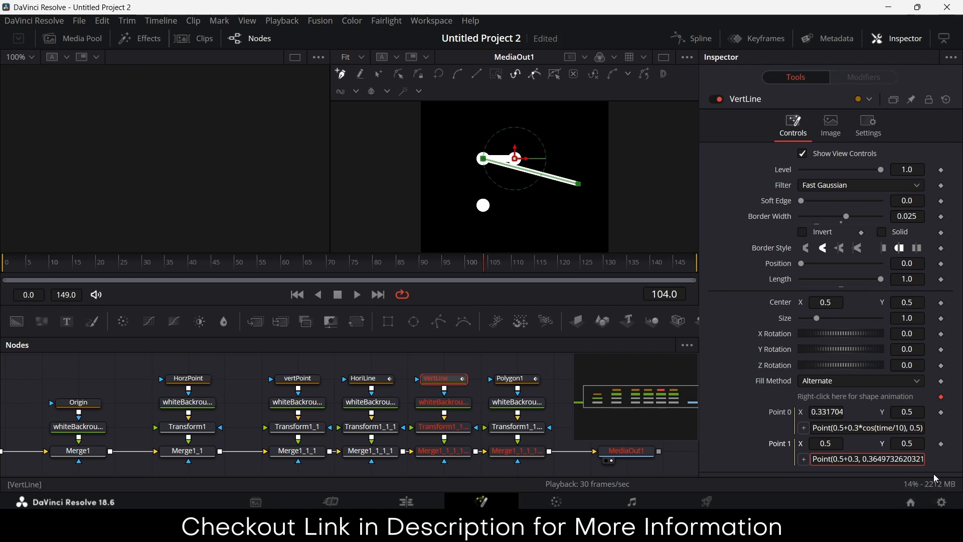
pyautogui.click(909, 428)
pyautogui.moveTo(909, 428); pyautogui.dragTo(832, 428)
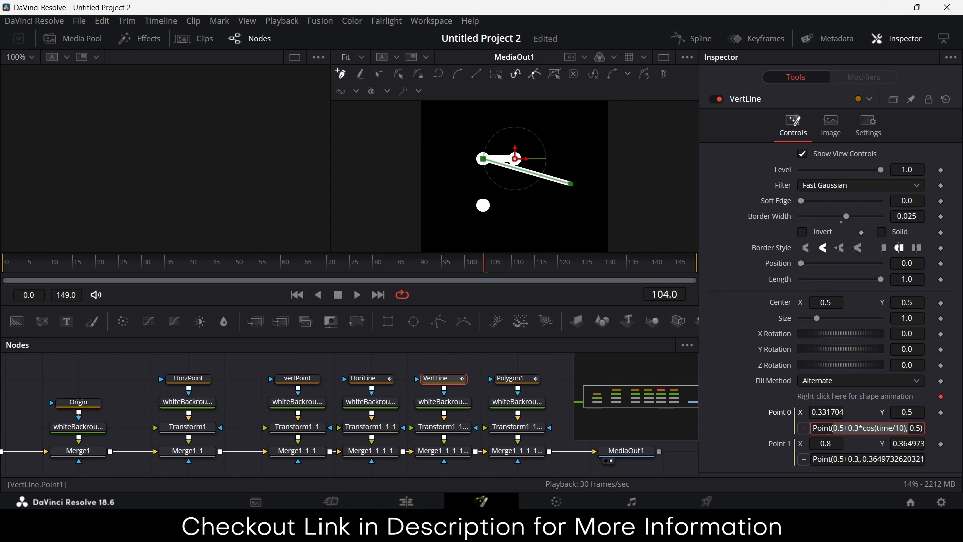
pyautogui.moveTo(861, 459); pyautogui.dragTo(835, 459)
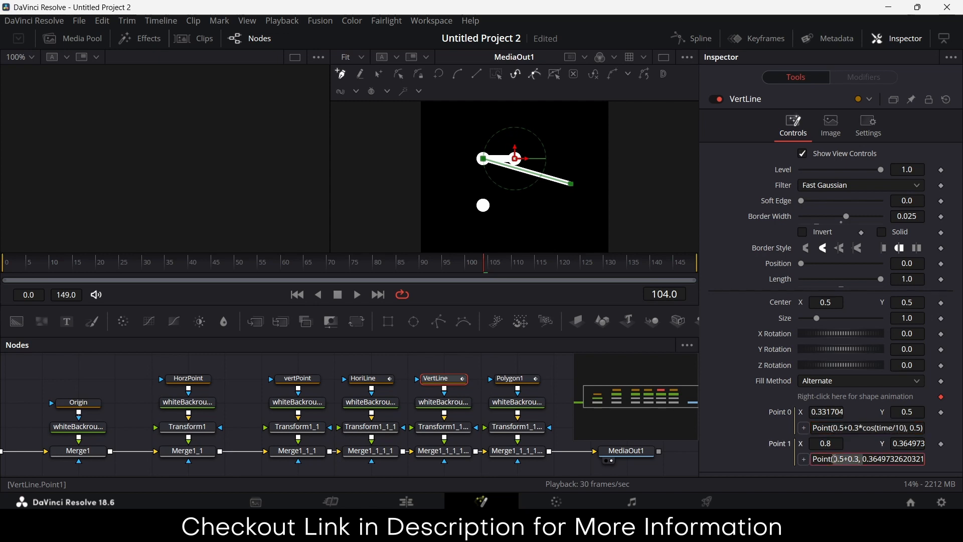
pyautogui.write('0.5+0.3*cos(time/10),')
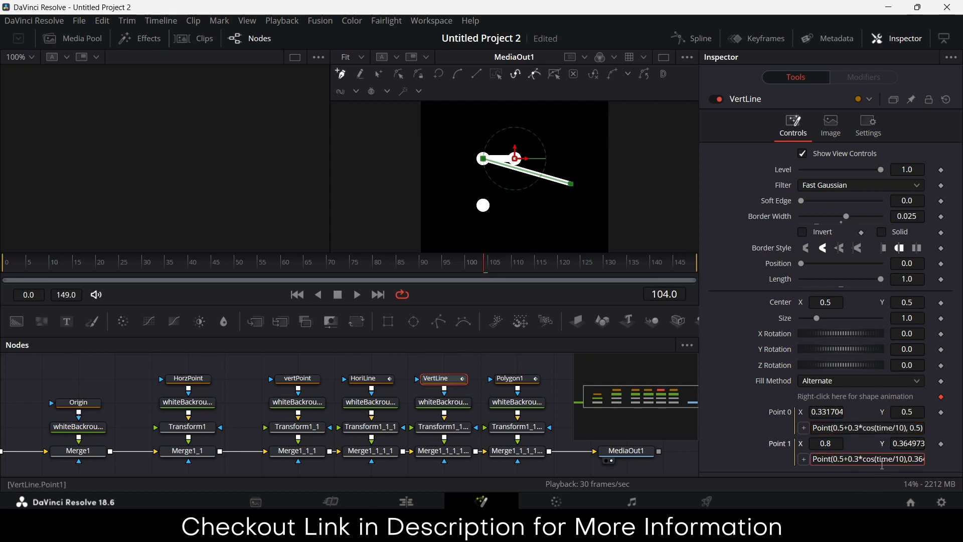
# Replace the Y term in VertLine's Point 1 expression with 0.5+0.3*sin(time/10).
pyautogui.moveTo(908, 459); pyautogui.dragTo(940, 459)
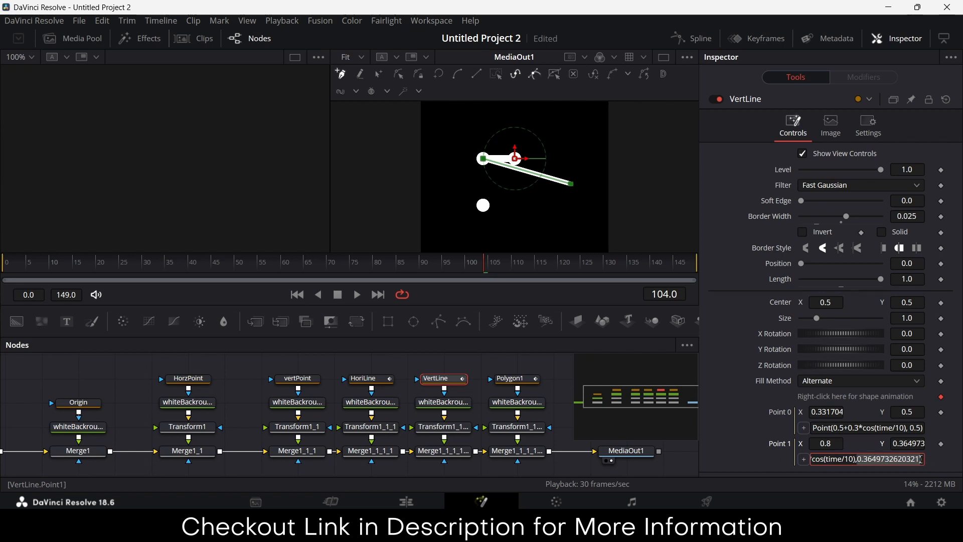
pyautogui.write('0.5+0.3*cos(time/10),')
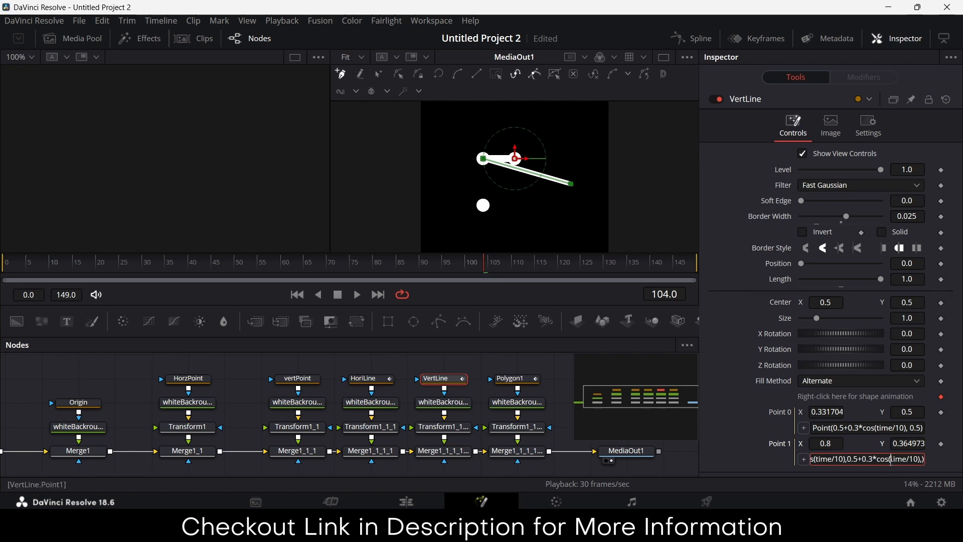
pyautogui.press('BackSpace')
pyautogui.press('BackSpace')
pyautogui.press('BackSpace')
pyautogui.write('sin')
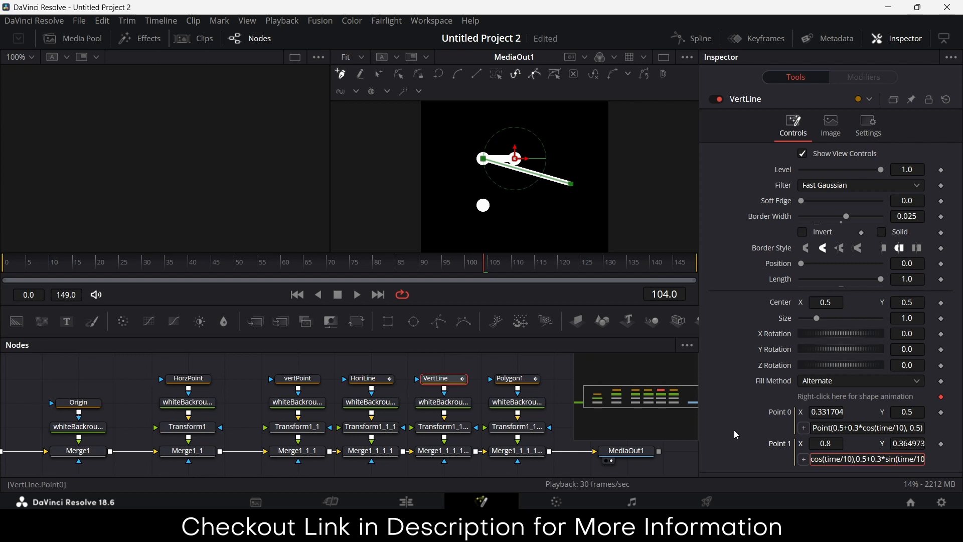
pyautogui.press('Return')
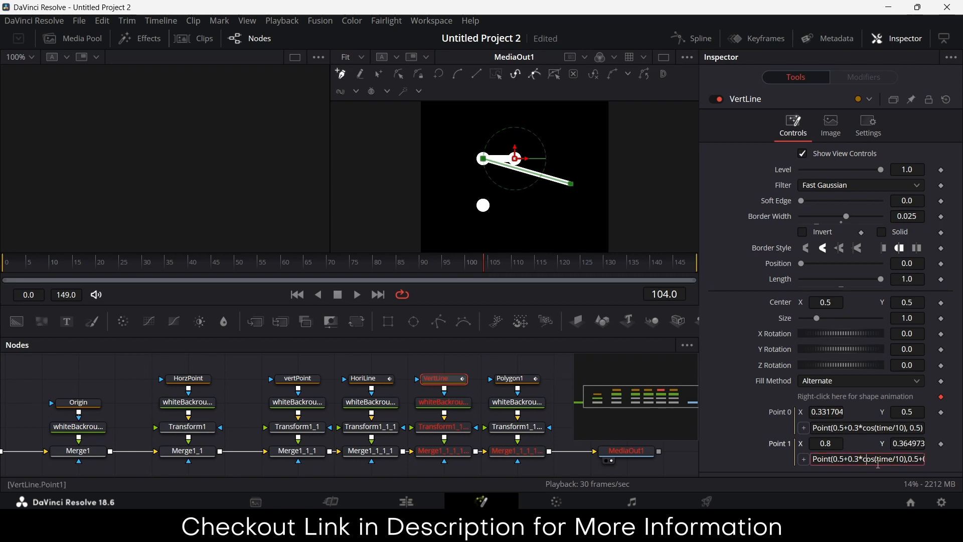
# Remove the stray comma at the end of VertLine's Point 1 expression and apply Point(0.5+0.3*cos(time/10),0.5+0.3*sin(time/10)).
pyautogui.press('Right')
pyautogui.press('Right')
pyautogui.press('Right')
pyautogui.press('Right')
pyautogui.press('Right')
pyautogui.press('Right')
pyautogui.press('Right')
pyautogui.press('Right')
pyautogui.press('Right')
pyautogui.press('Right')
pyautogui.press('Right')
pyautogui.press('Right')
pyautogui.press('Right')
pyautogui.press('Right')
pyautogui.press('Right')
pyautogui.press('Right')
pyautogui.press('Right')
pyautogui.press('Right')
pyautogui.press('Right')
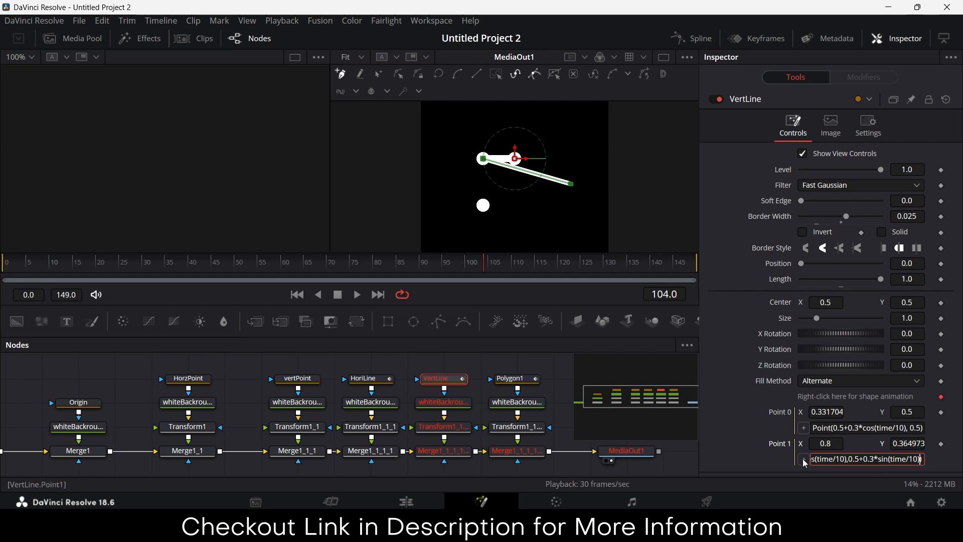
pyautogui.press('Return')
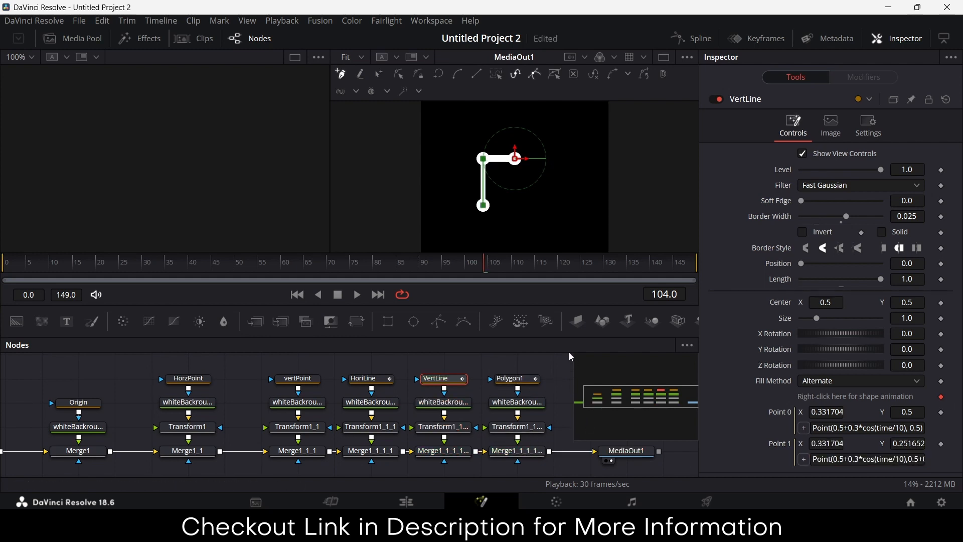
# Play the animation from the first frame to check how the vertical line follows its points, and stop playback.
pyautogui.click(297, 294)
pyautogui.click(357, 296)
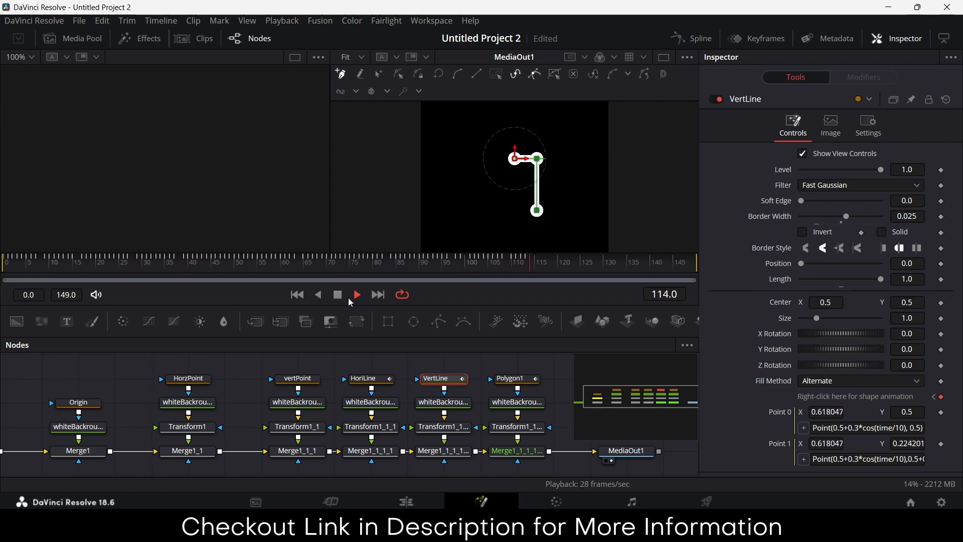
pyautogui.click(338, 296)
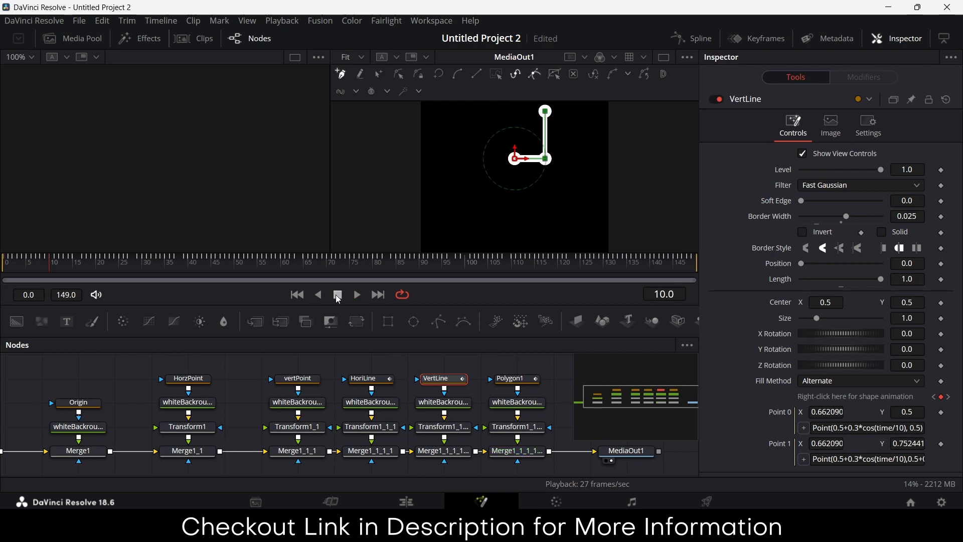
# Draw a horizontal two-point line in Polygon1 below the origin, from about (0.29, 0.30) to (0.74, 0.30).
pyautogui.click(515, 379)
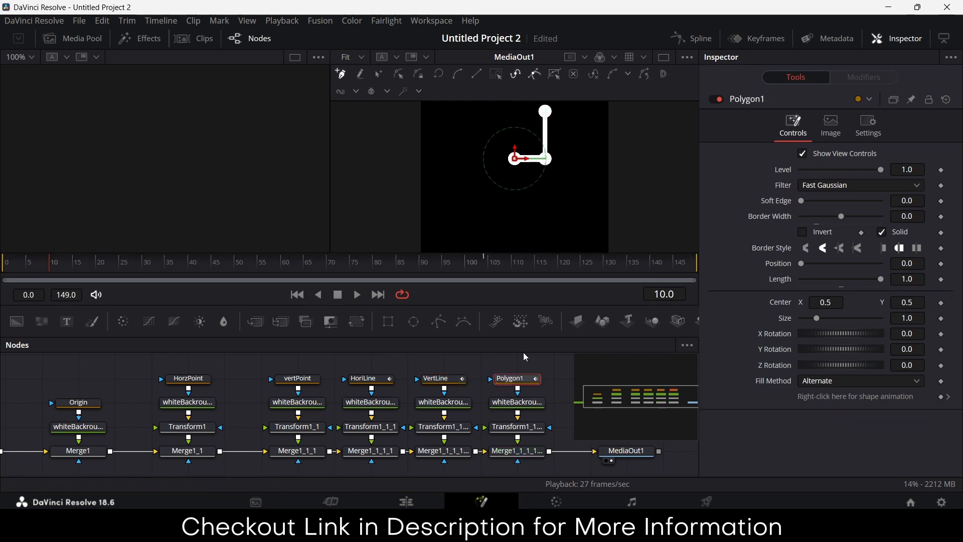
pyautogui.click(476, 196)
pyautogui.click(559, 193)
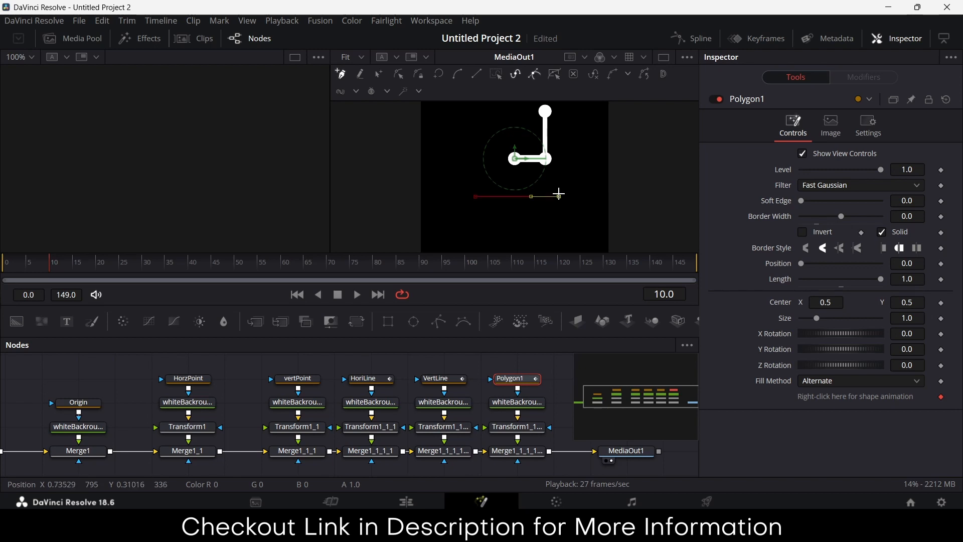
# Publish the Polygon1 line's points and display it as a non-solid stroke with a border width of about 0.022.
pyautogui.rightClick(477, 198)
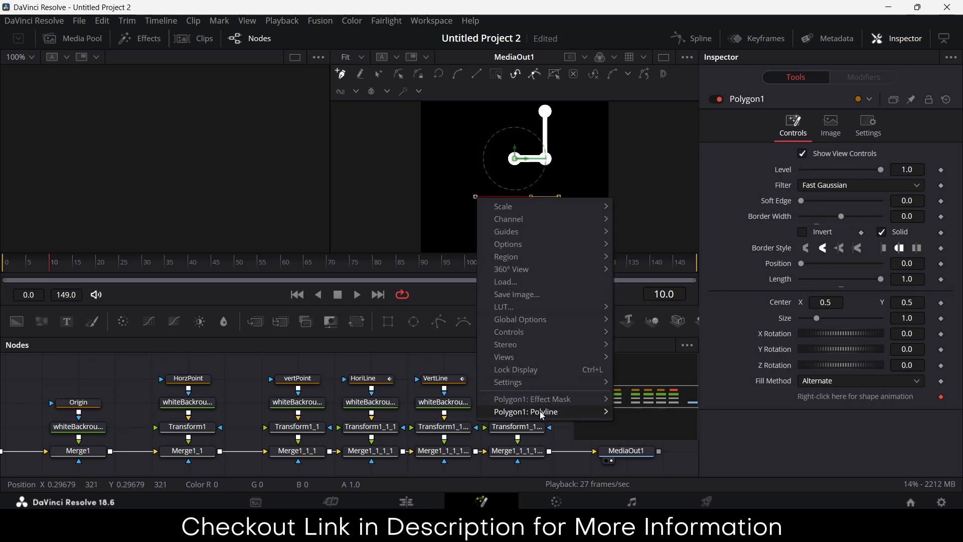
pyautogui.moveTo(540, 411)
pyautogui.moveTo(673, 377)
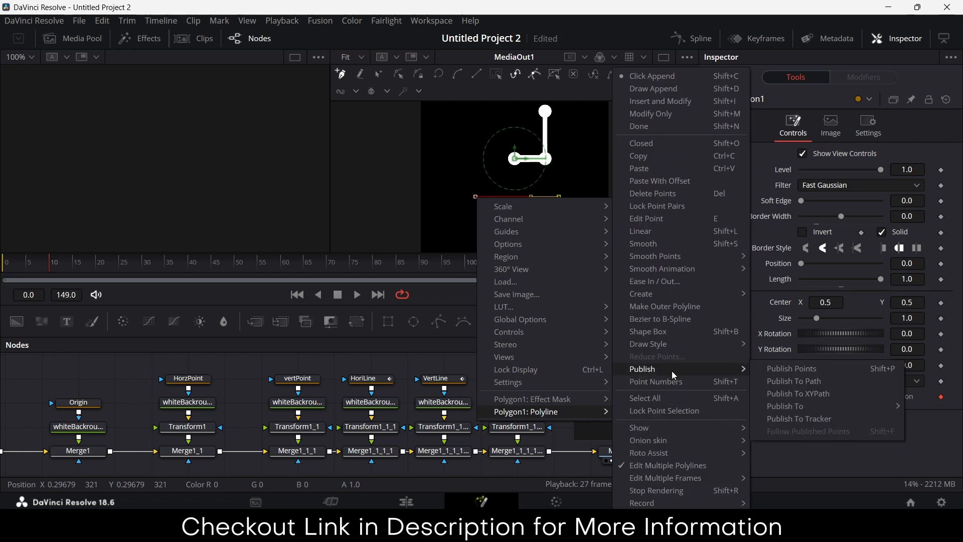
pyautogui.click(802, 371)
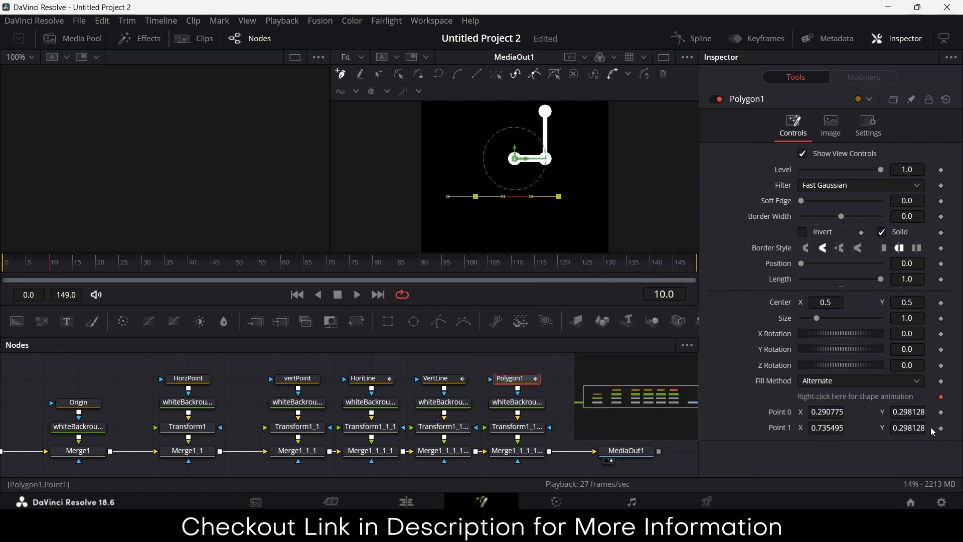
pyautogui.click(881, 232)
pyautogui.moveTo(843, 217); pyautogui.dragTo(848, 217)
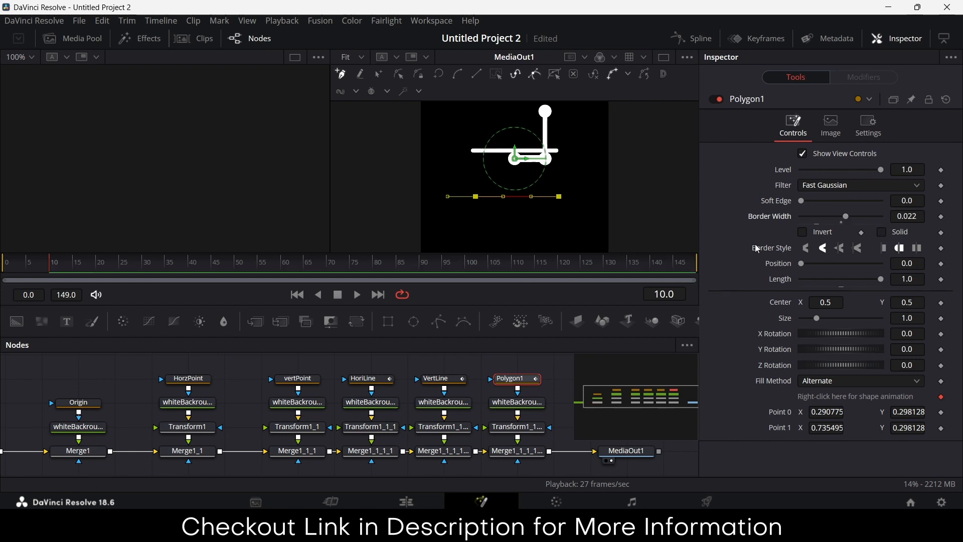
# Set Position X and Position Y to 0 in the Transform node below Polygon1.
pyautogui.click(512, 428)
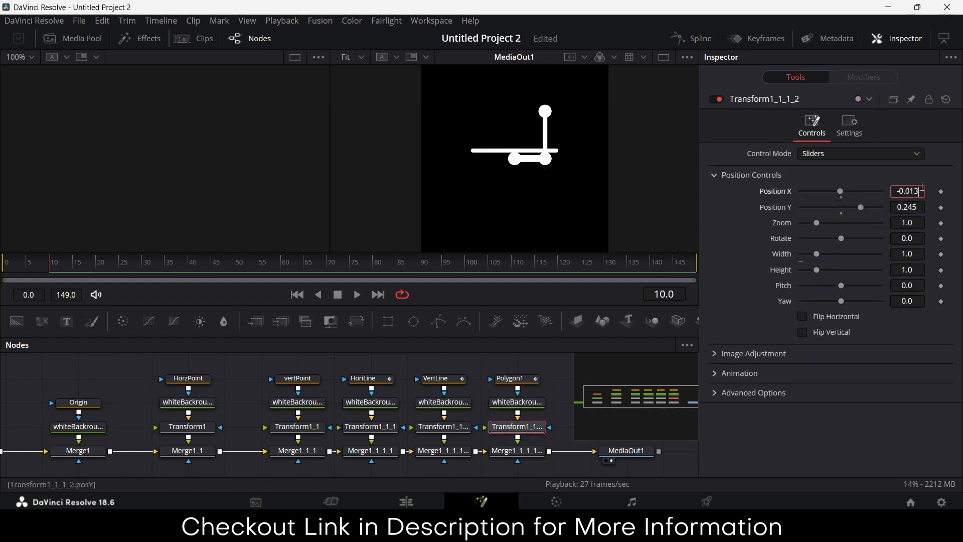
pyautogui.doubleClick(920, 190)
pyautogui.write('0')
pyautogui.press('Tab')
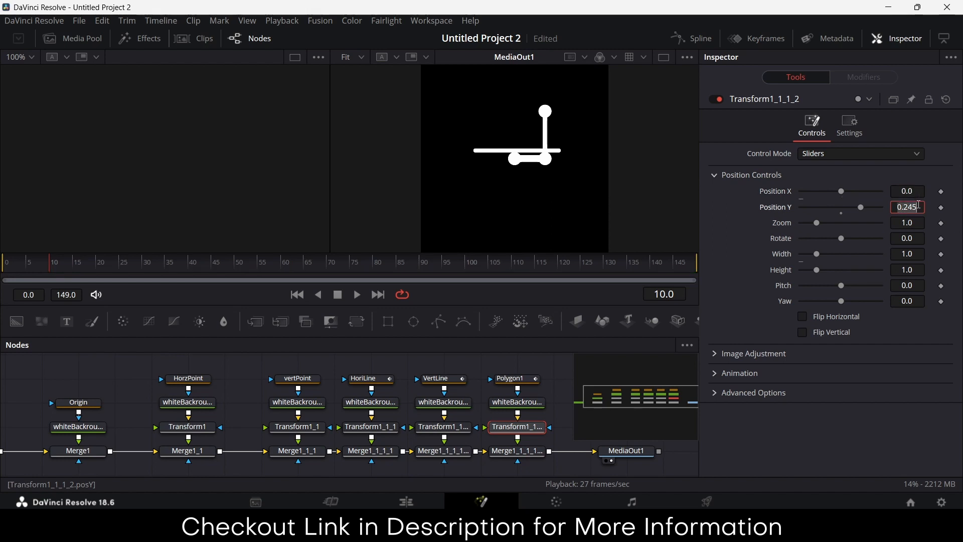
pyautogui.write('0')
pyautogui.press('Tab')
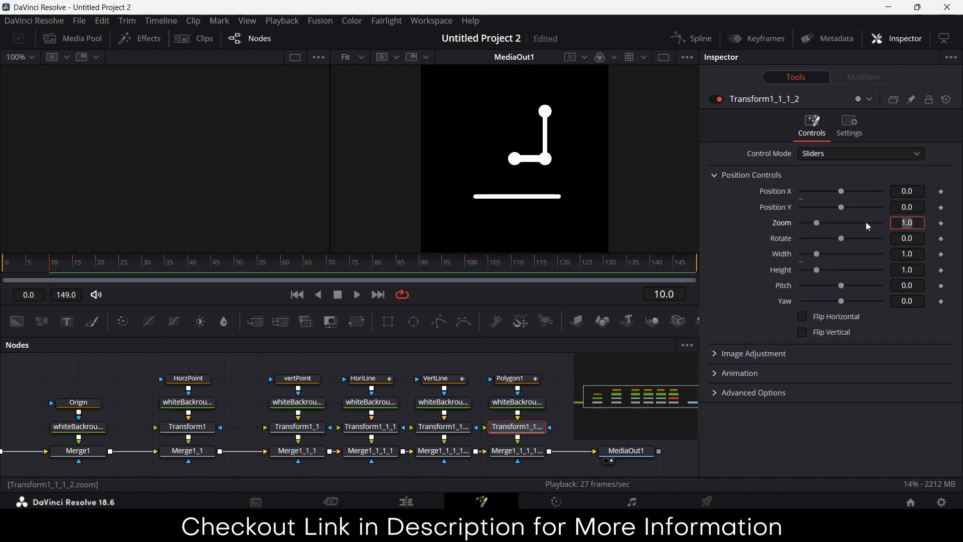
# Rename the Polygon1 node as HypotenuseLine.
pyautogui.click(503, 388)
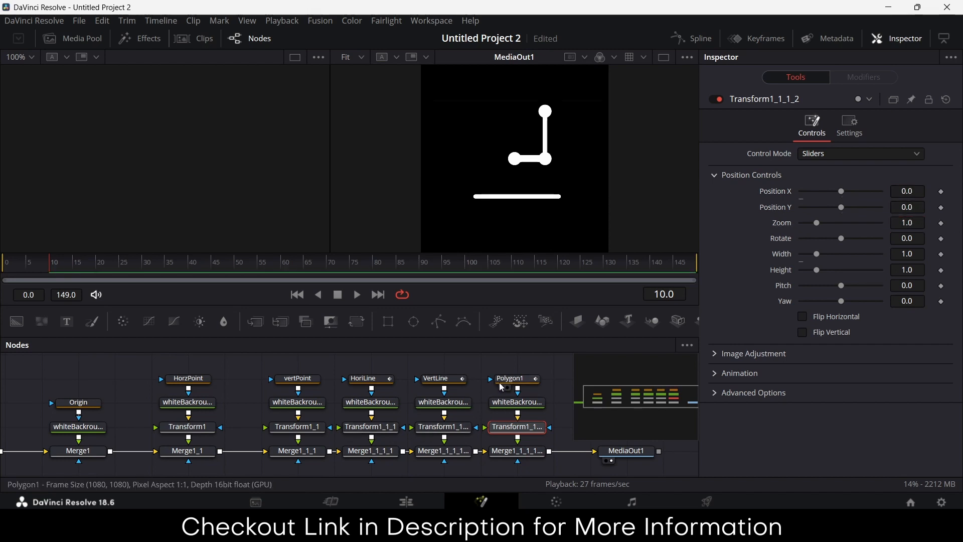
pyautogui.press('F2')
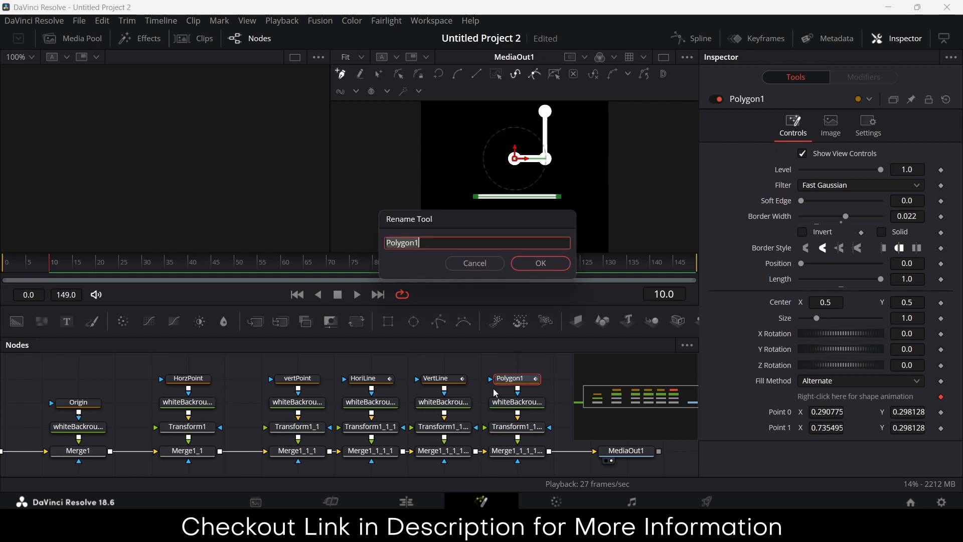
pyautogui.write('HypotenuseLine')
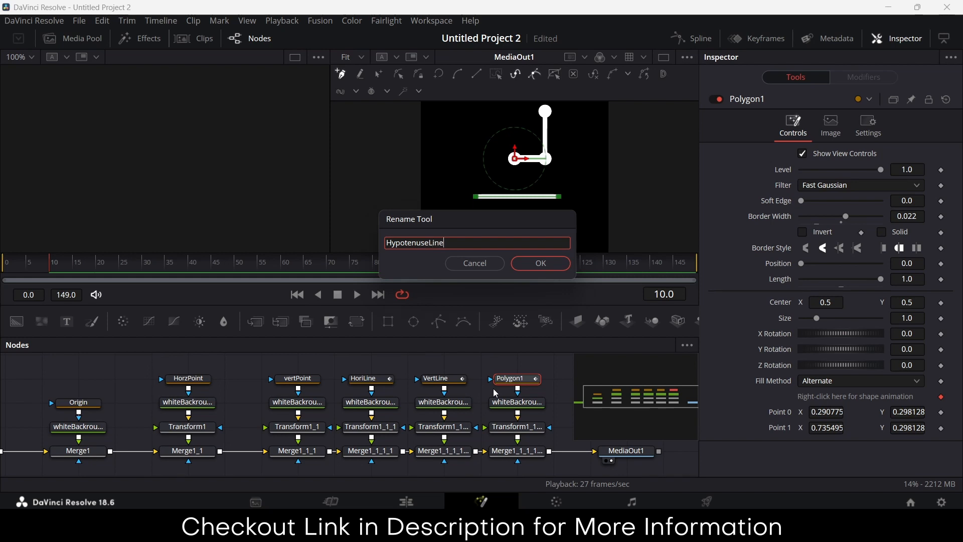
pyautogui.press('Return')
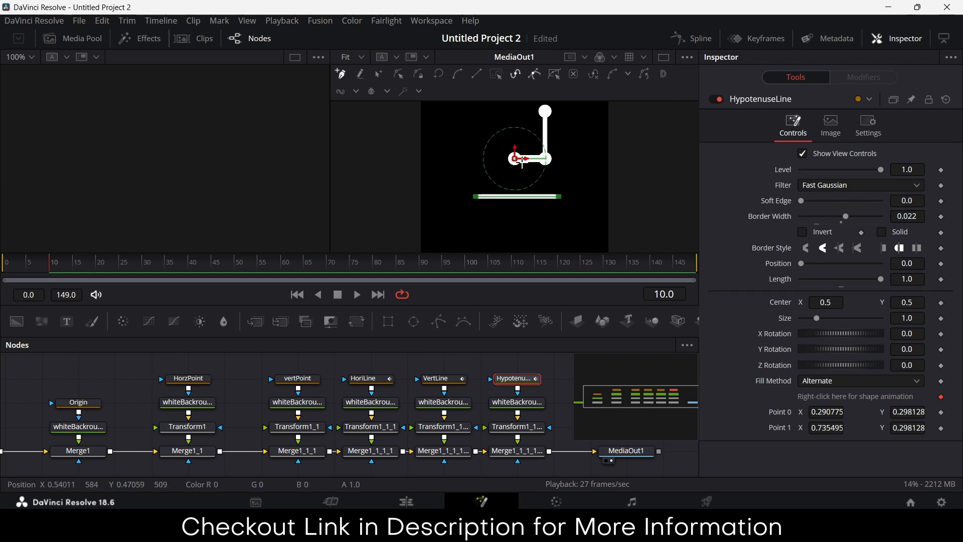
# Set HypotenuseLine's Point 0 to X 0.5 and Y 0.5.
pyautogui.click(836, 412)
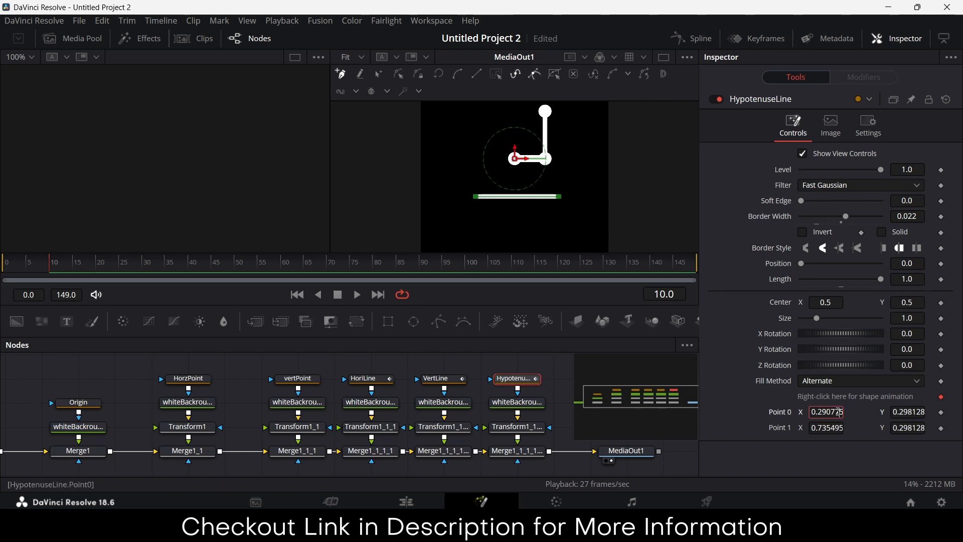
pyautogui.write('0.4010695')
pyautogui.press('Return')
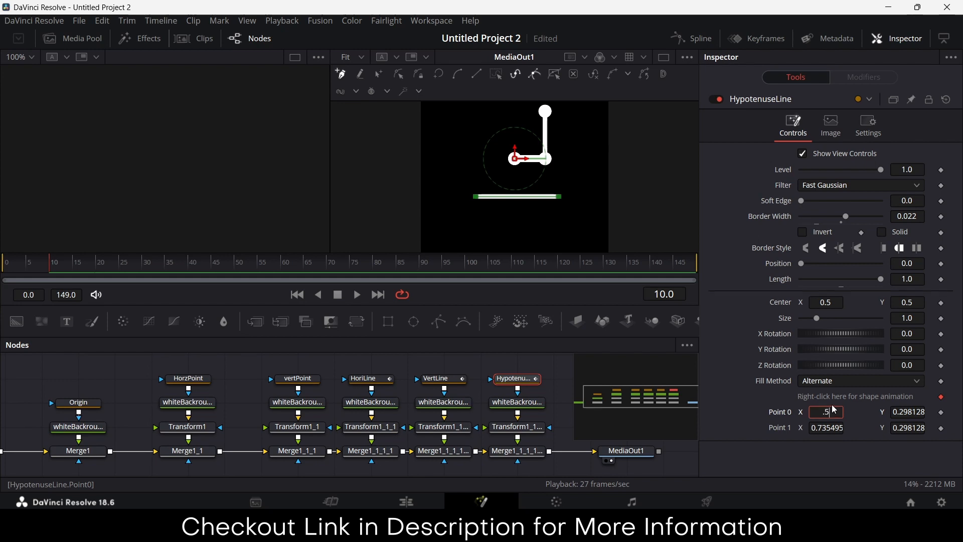
pyautogui.click(909, 412)
pyautogui.hotkey('ctrl', 'v')
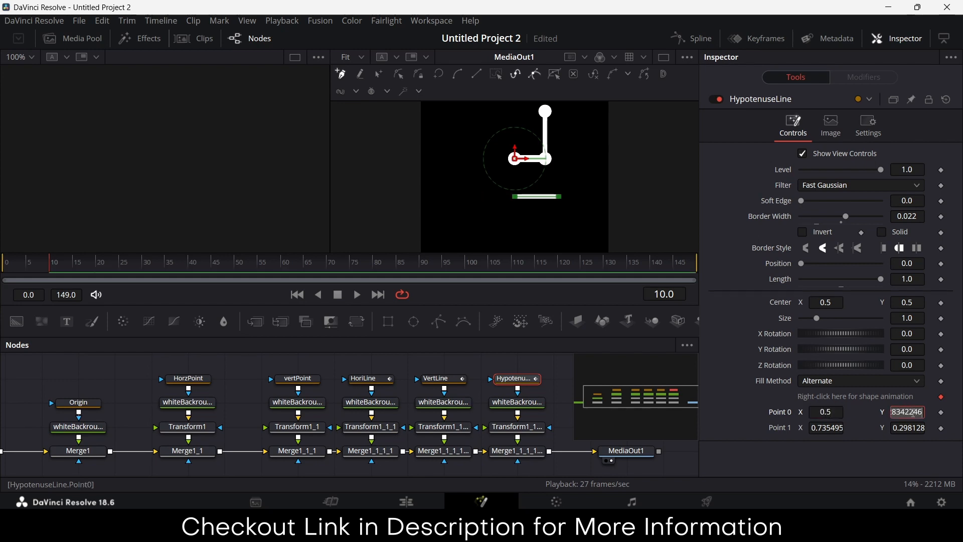
pyautogui.press('Return')
# Copy the full Point 1 expression from VertLine for reuse on HypotenuseLine.
pyautogui.click(826, 428)
pyautogui.hotkey('ctrl', 'v')
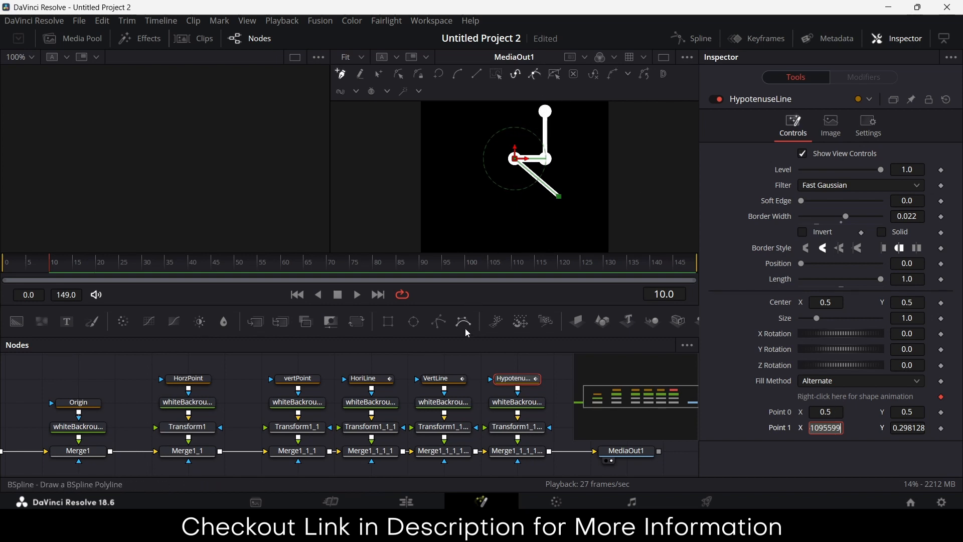
pyautogui.click(445, 385)
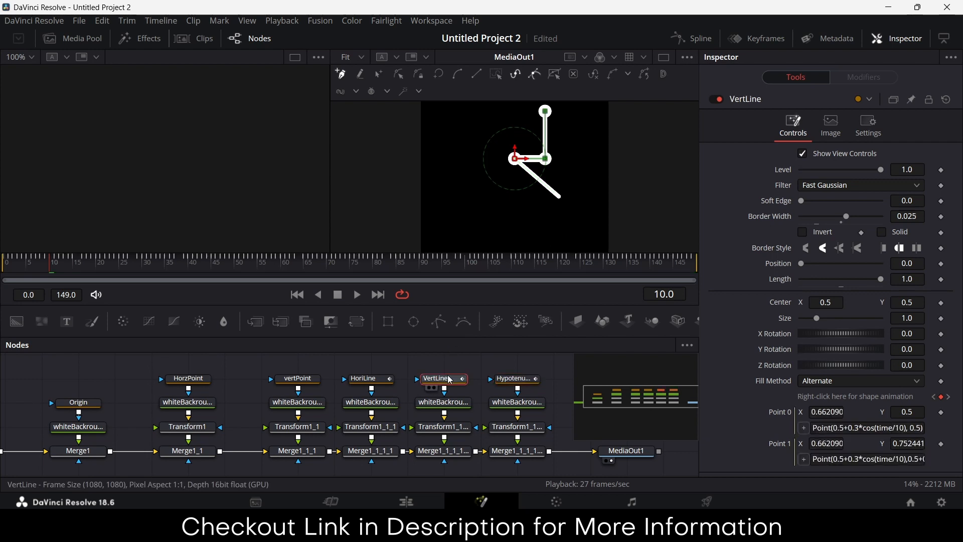
pyautogui.click(863, 459)
pyautogui.press('End')
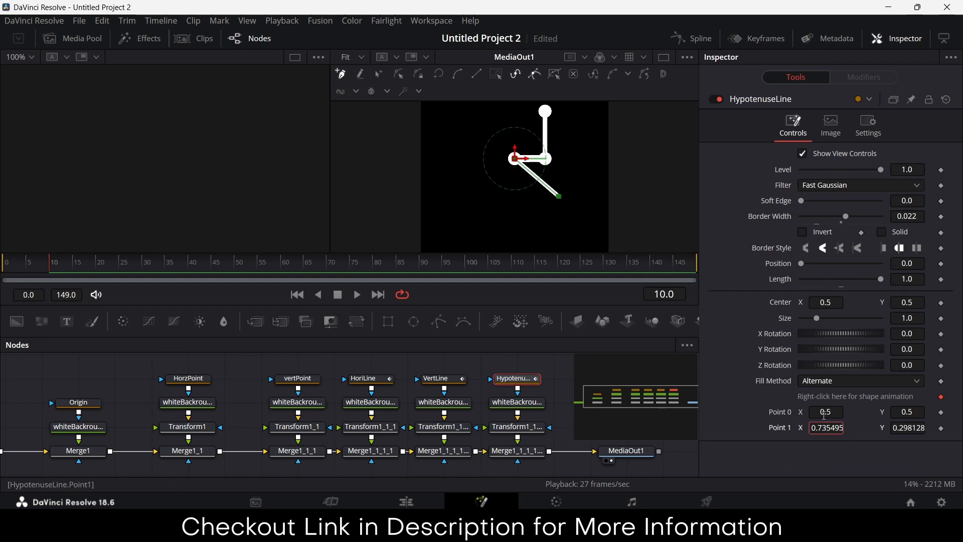
# Add the expression Point(0.5+0.3*cos(time/10),0.5+0.3*sin(time/10)) to HypotenuseLine's Point 1.
pyautogui.press('Return')
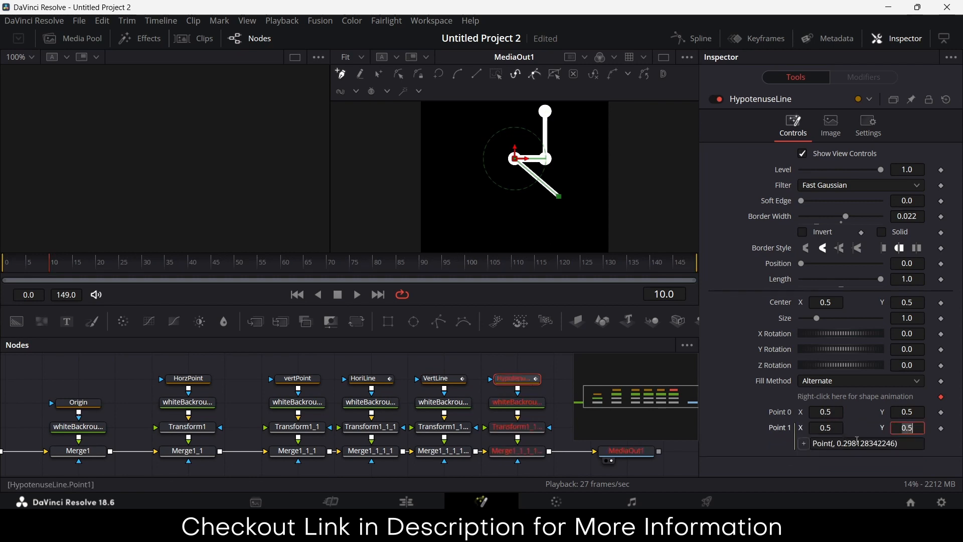
pyautogui.click(907, 444)
pyautogui.hotkey('ctrl', 'a')
pyautogui.write('Point(0.5+0.3*cos(time/10),0.5+0.3*sin(time/10))')
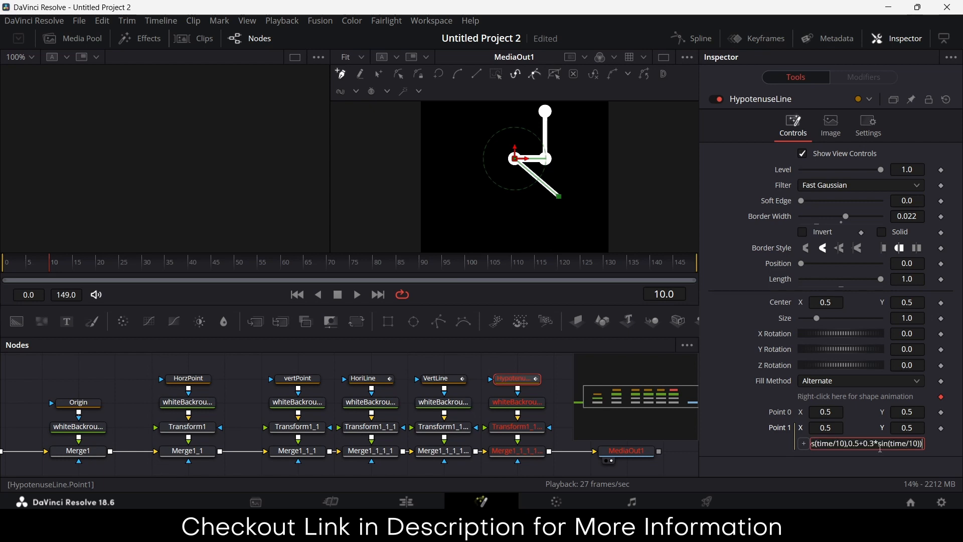
pyautogui.press('Return')
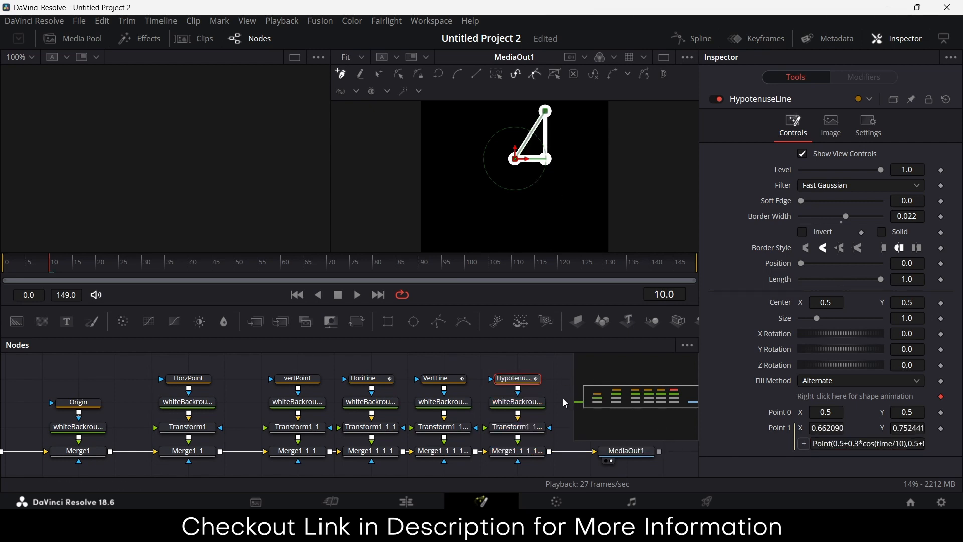
# Clear the node selection and play the animation to check the complete moving triangle.
pyautogui.click(561, 381)
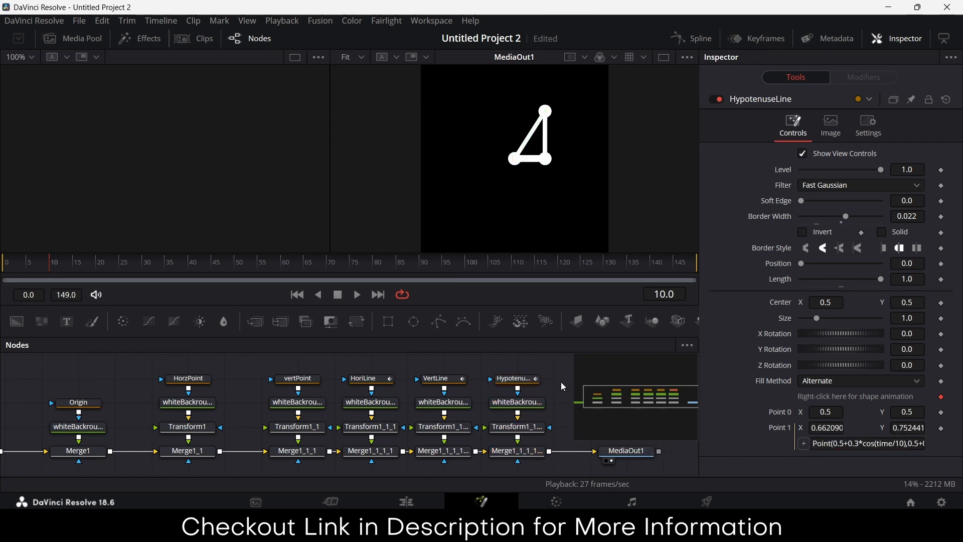
pyautogui.click(357, 295)
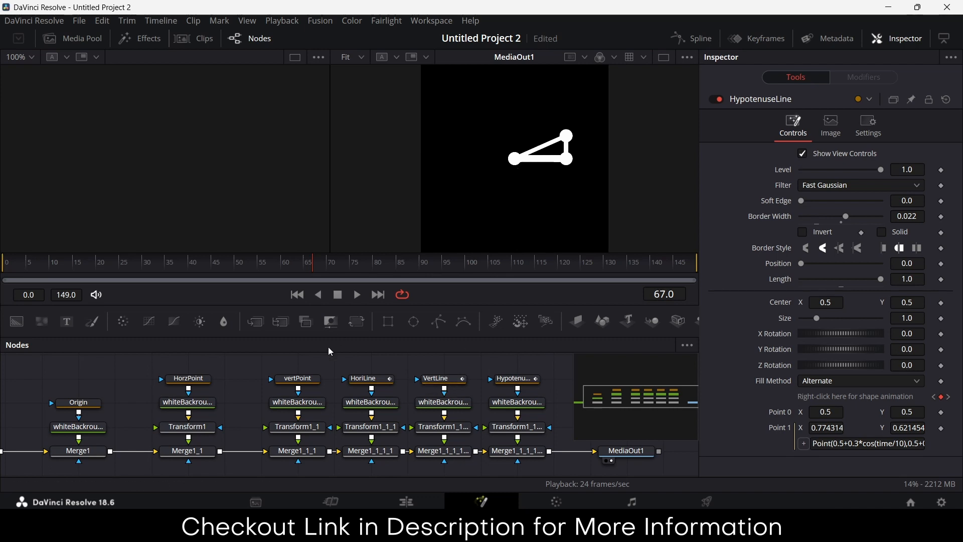
# Change the solid colour of HoriLine's white background node to red, #ff0000.
pyautogui.click(370, 382)
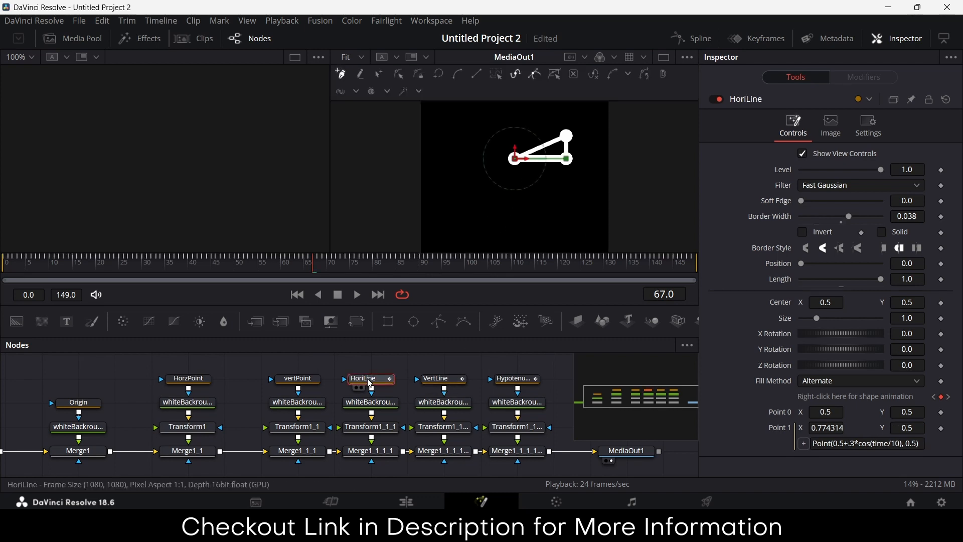
pyautogui.click(371, 403)
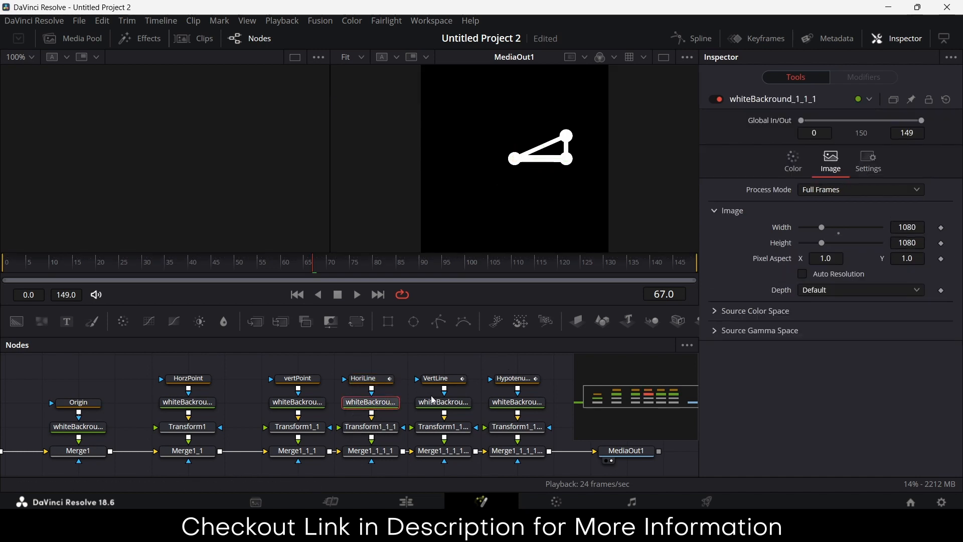
pyautogui.click(800, 166)
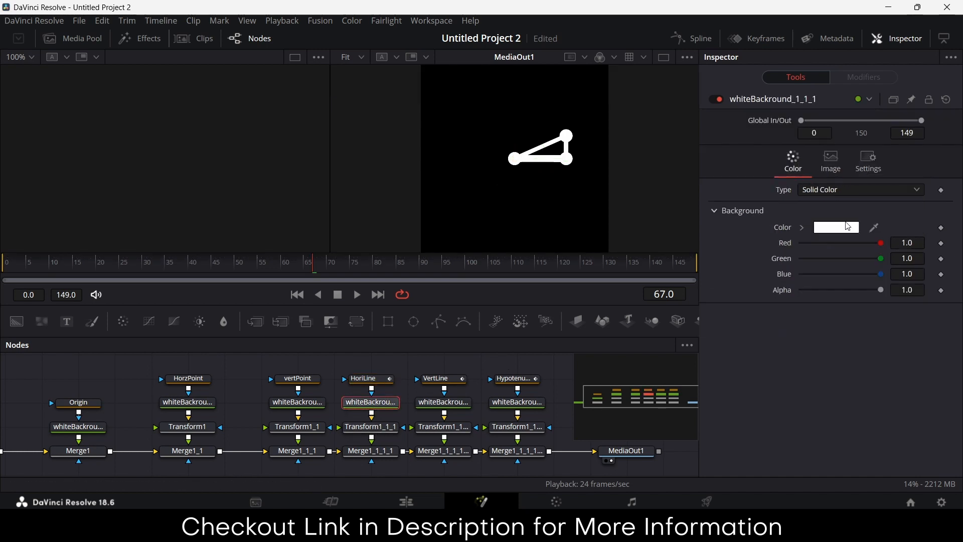
pyautogui.click(836, 228)
pyautogui.moveTo(588, 155); pyautogui.dragTo(620, 156)
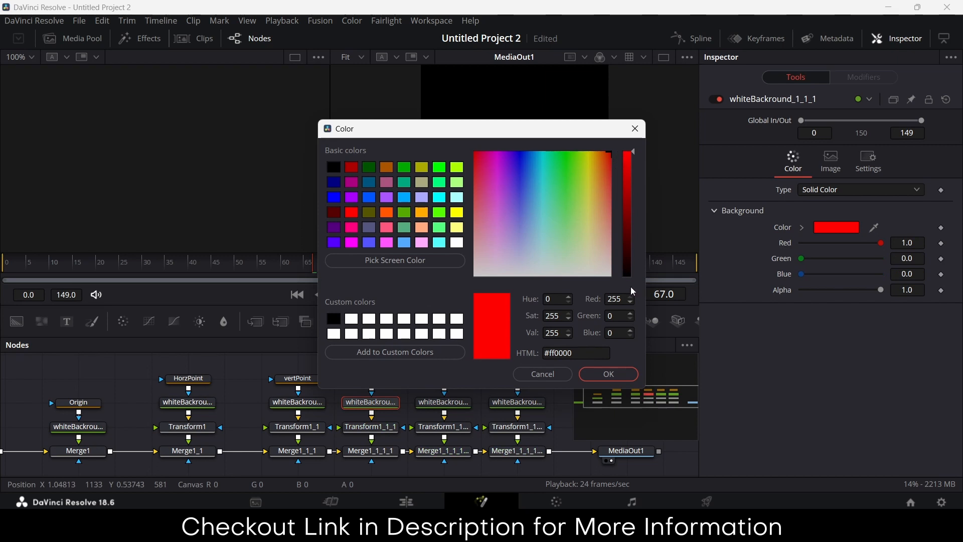
pyautogui.click(616, 375)
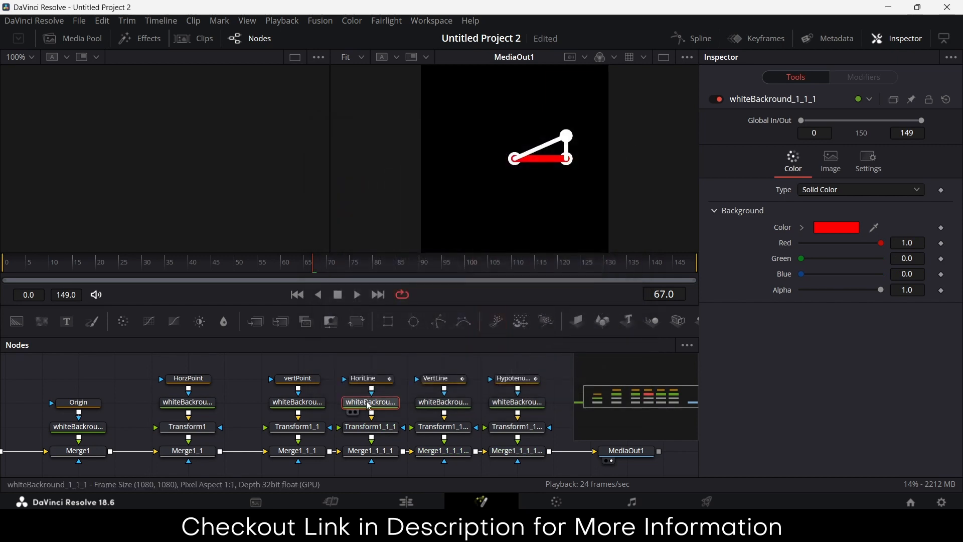
# Rename HoriLine's red background node as xAxis.
pyautogui.press('F2')
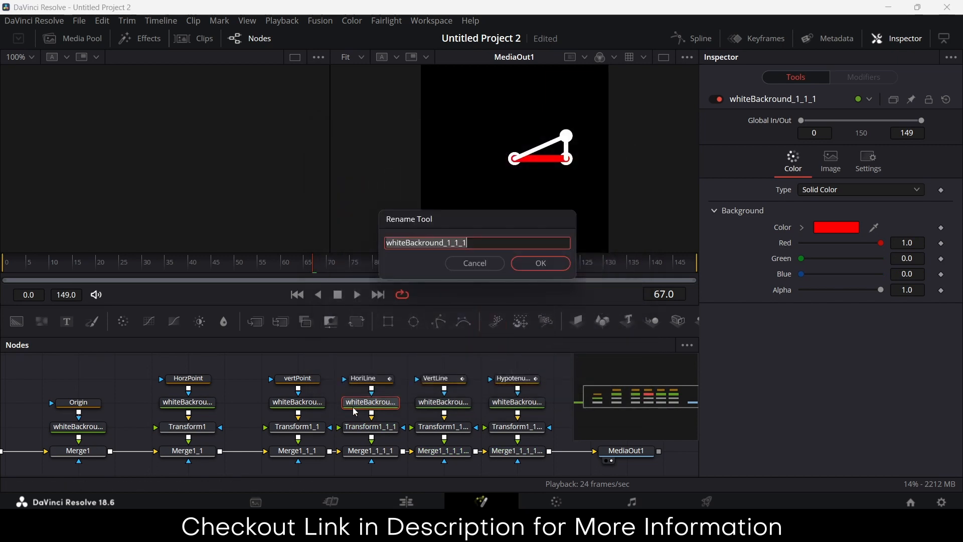
pyautogui.write('xAx')
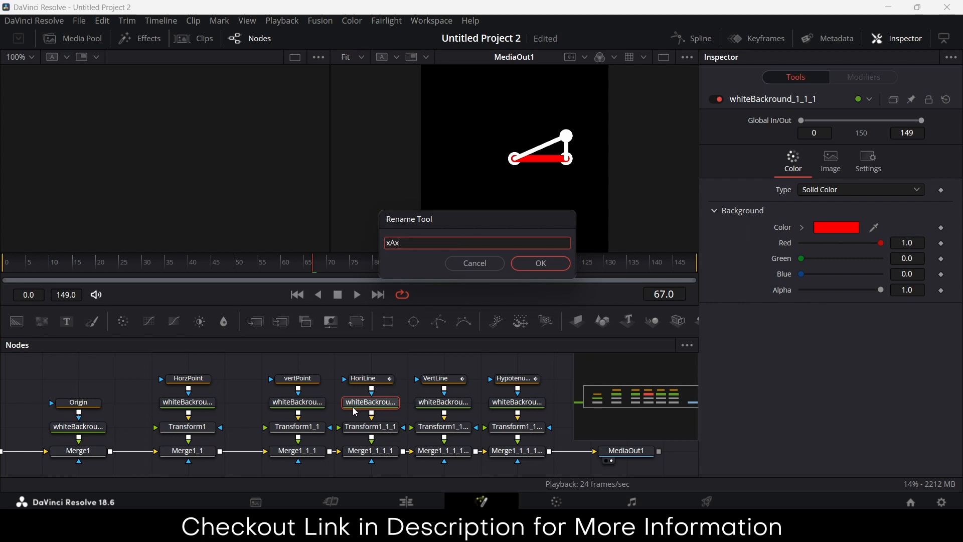
pyautogui.write('is')
pyautogui.press('Return')
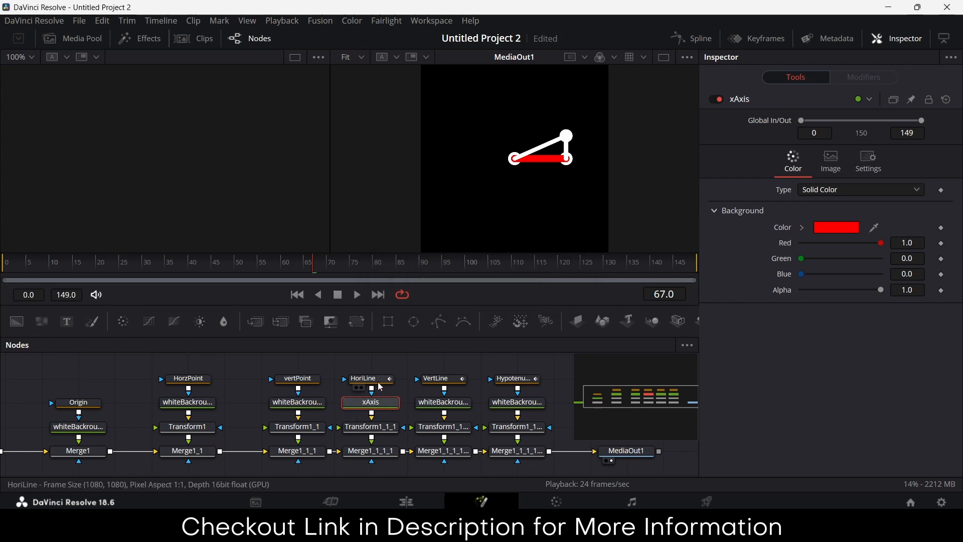
# Reduce HoriLine's Border Width to 0.018.
pyautogui.click(378, 382)
pyautogui.click(910, 216)
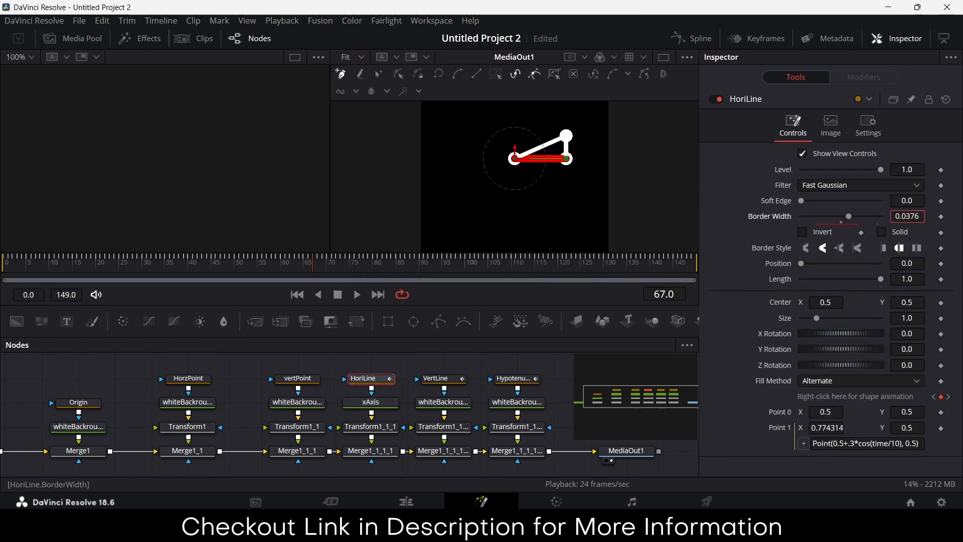
pyautogui.moveTo(909, 216); pyautogui.dragTo(895, 217)
pyautogui.doubleClick(911, 217)
pyautogui.write('1')
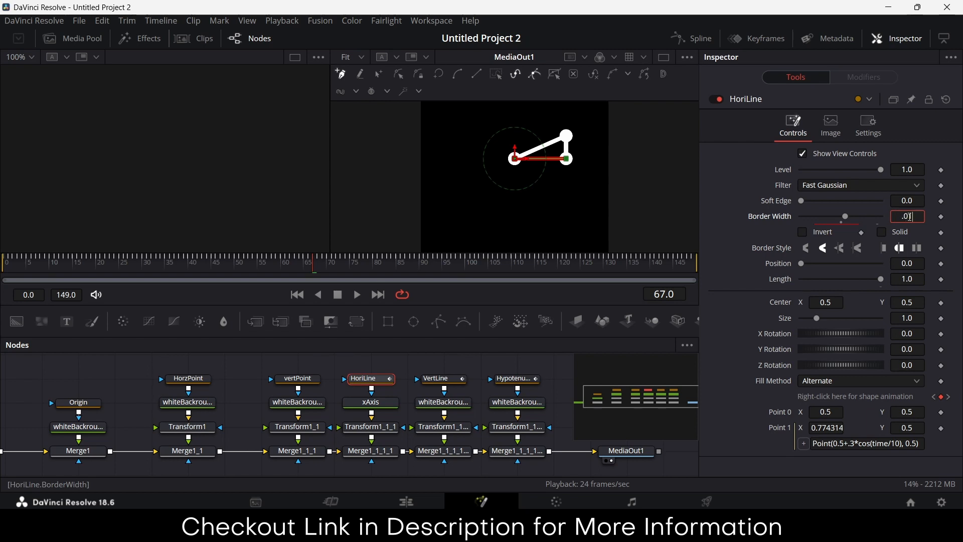
pyautogui.write('8')
pyautogui.press('Return')
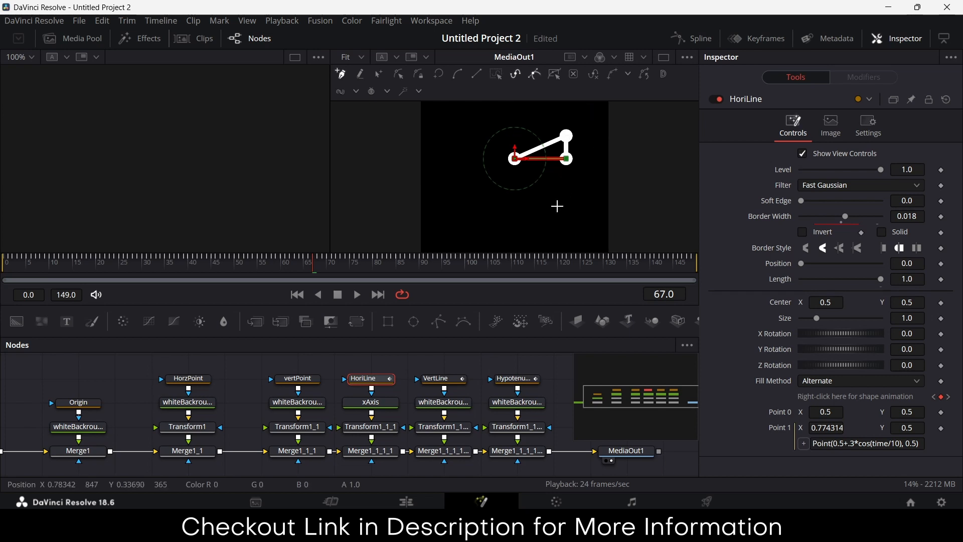
# Change the solid colour of VertLine's white background node to green, #00ff48.
pyautogui.click(448, 404)
pyautogui.click(837, 229)
pyautogui.click(542, 172)
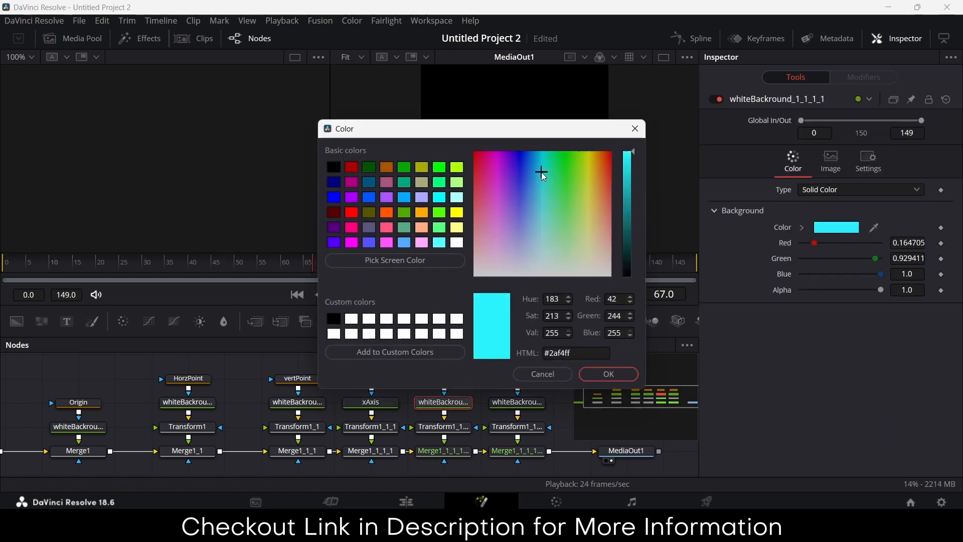
pyautogui.moveTo(542, 172); pyautogui.dragTo(561, 153)
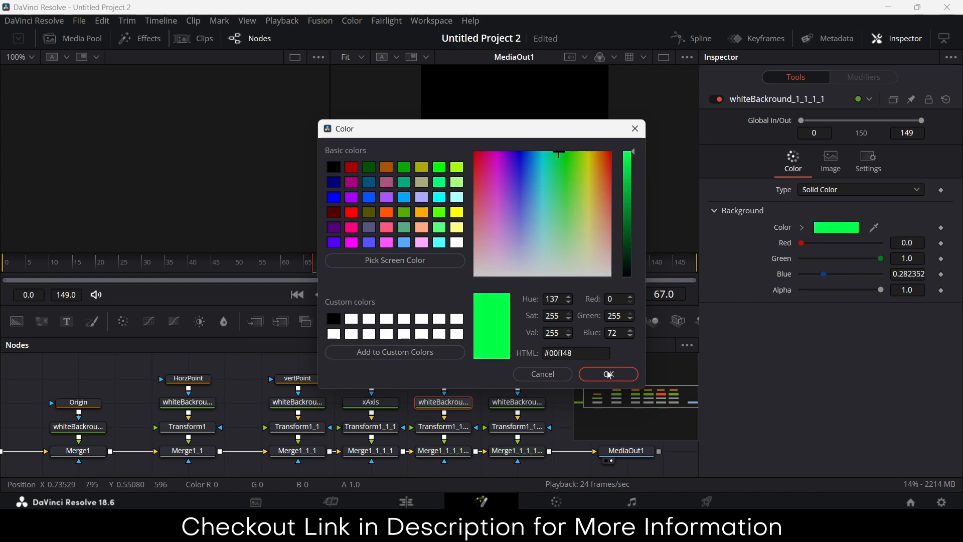
pyautogui.click(608, 374)
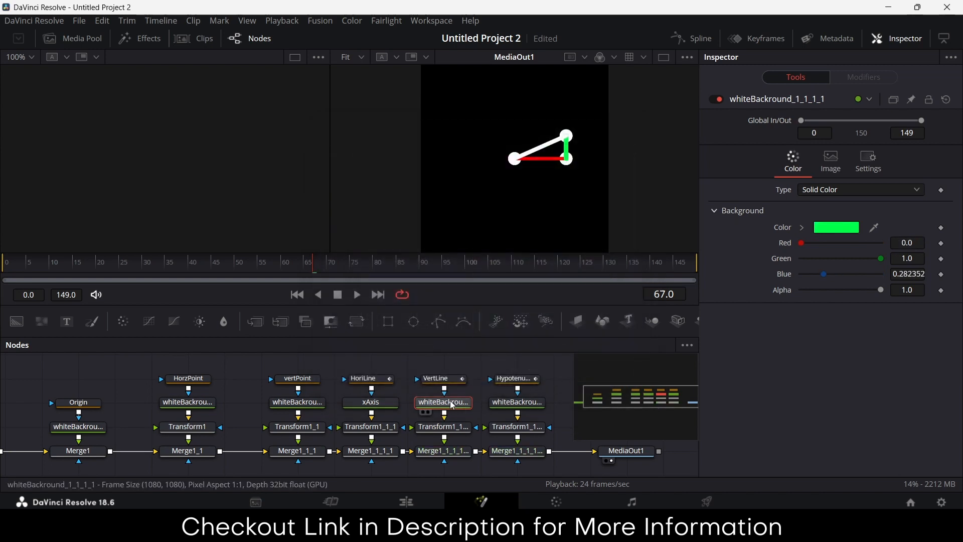
# Rename VertLine's green background node as yAxis.
pyautogui.press('F2')
pyautogui.write('yA')
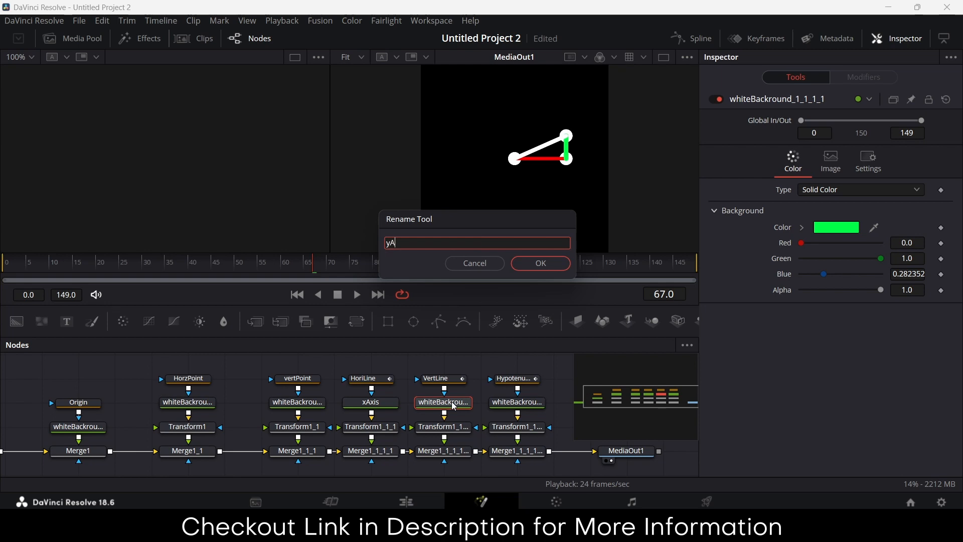
pyautogui.write('xis')
pyautogui.press('Return')
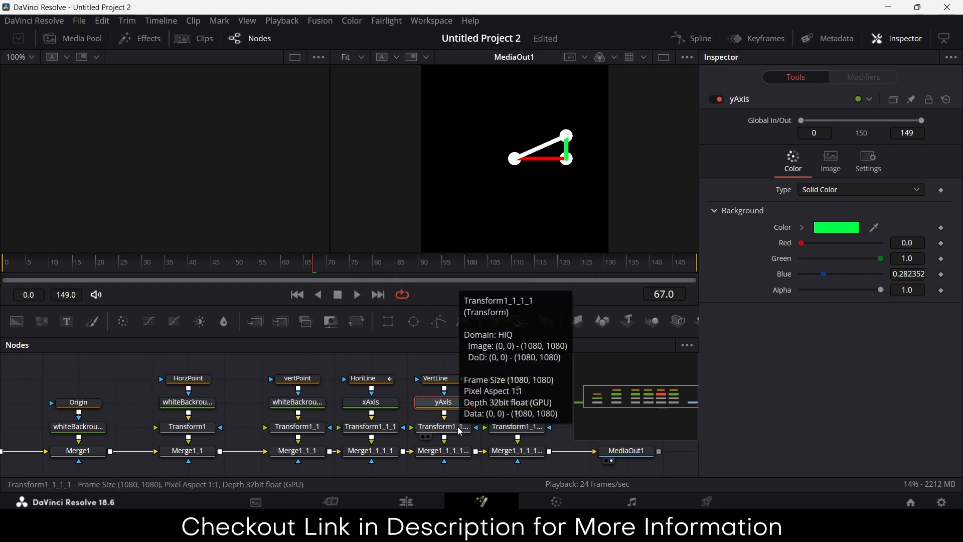
# Set VertLine's Border Width to 0.018 and clear the node selection.
pyautogui.click(448, 382)
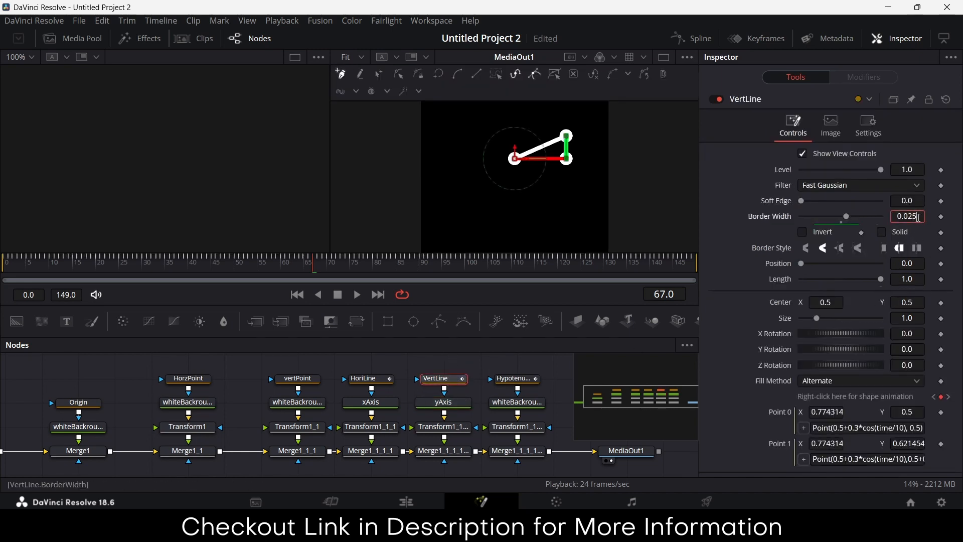
pyautogui.press('BackSpace')
pyautogui.press('BackSpace')
pyautogui.write('18')
pyautogui.press('Tab')
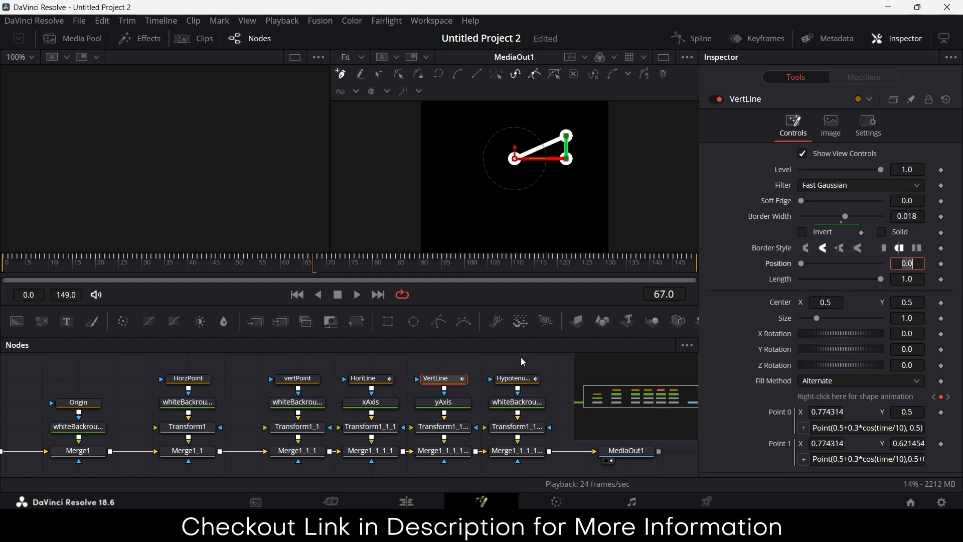
pyautogui.click(542, 362)
pyautogui.click(558, 375)
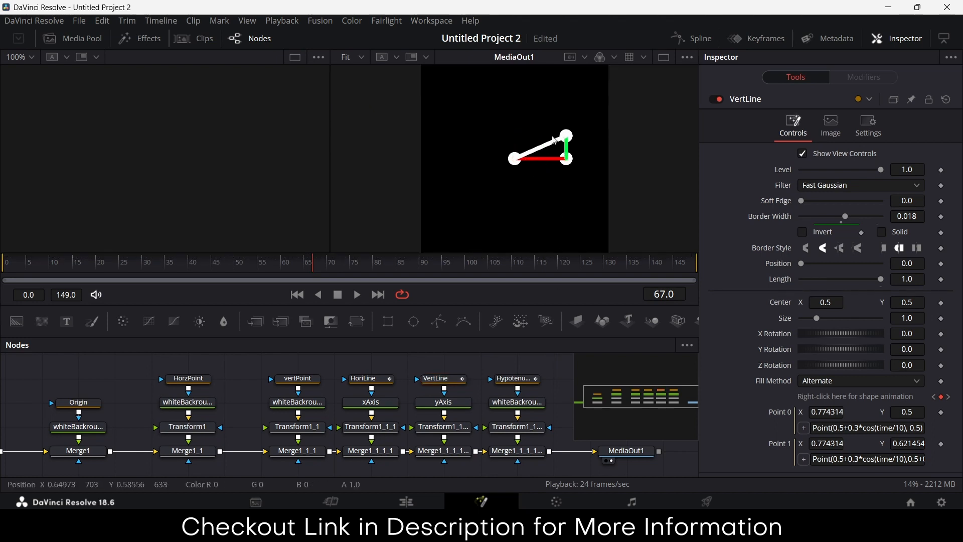
# Change the solid colour of the Origin point's background node to blue, #08a9ff.
pyautogui.click(183, 403)
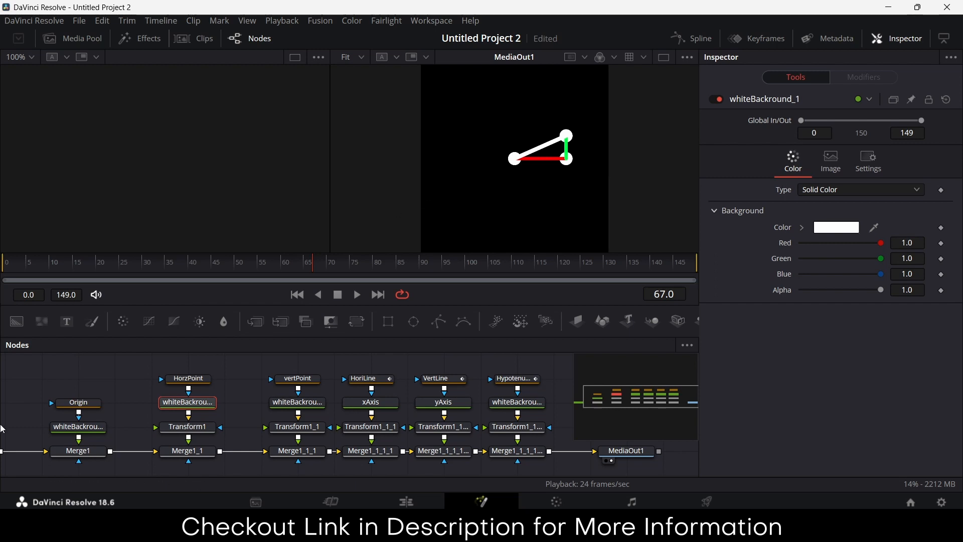
pyautogui.click(78, 427)
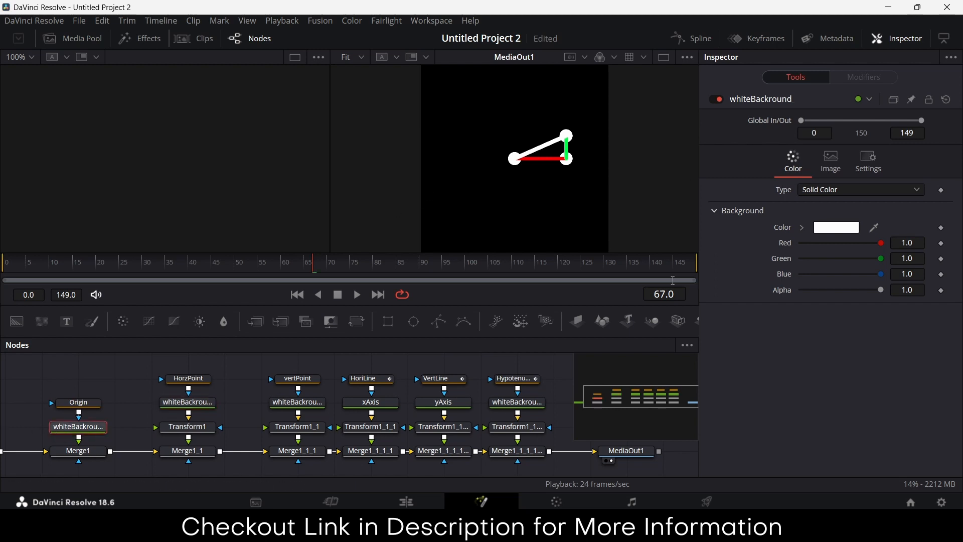
pyautogui.click(832, 227)
pyautogui.click(534, 156)
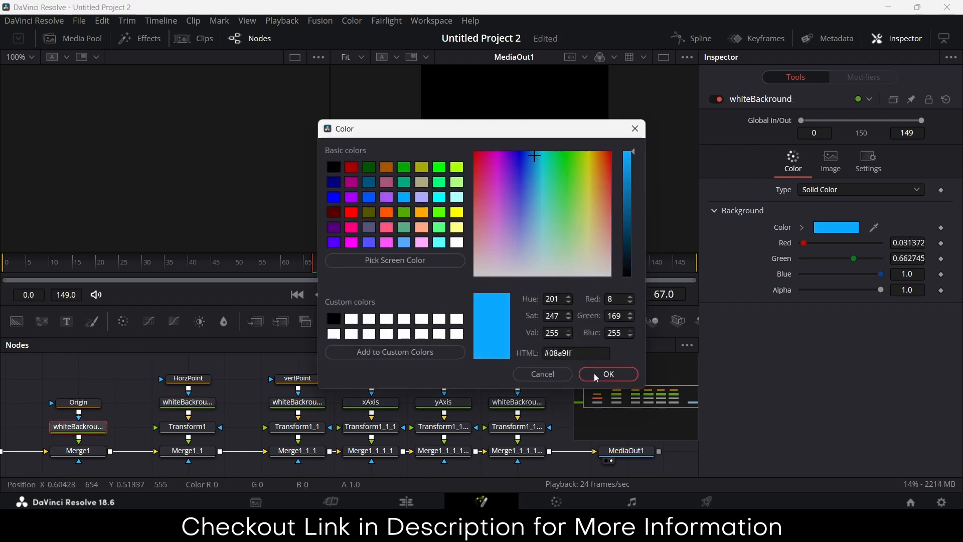
pyautogui.click(609, 375)
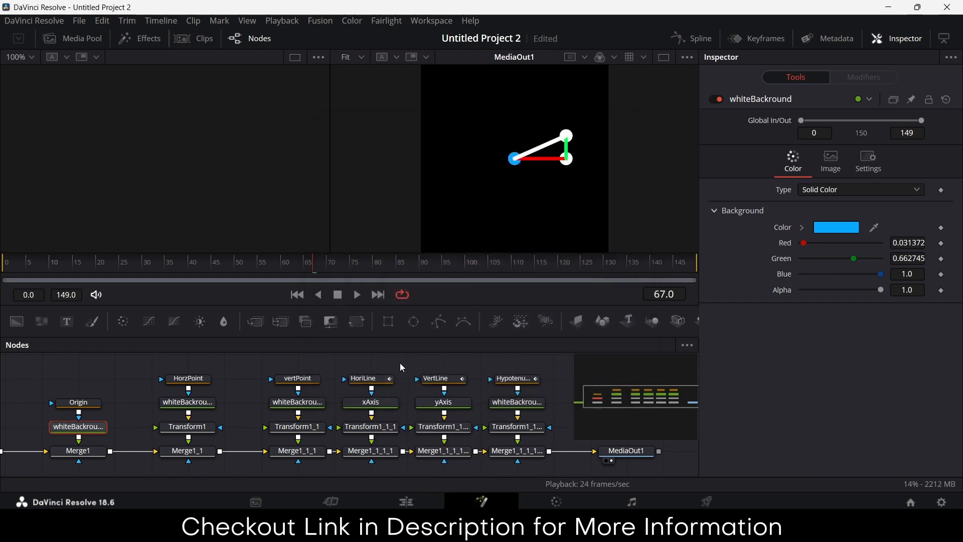
# Change HorzPoint's background node to yellow, with Red 1.0, Green about 0.97 and Blue about 0.02.
pyautogui.click(300, 380)
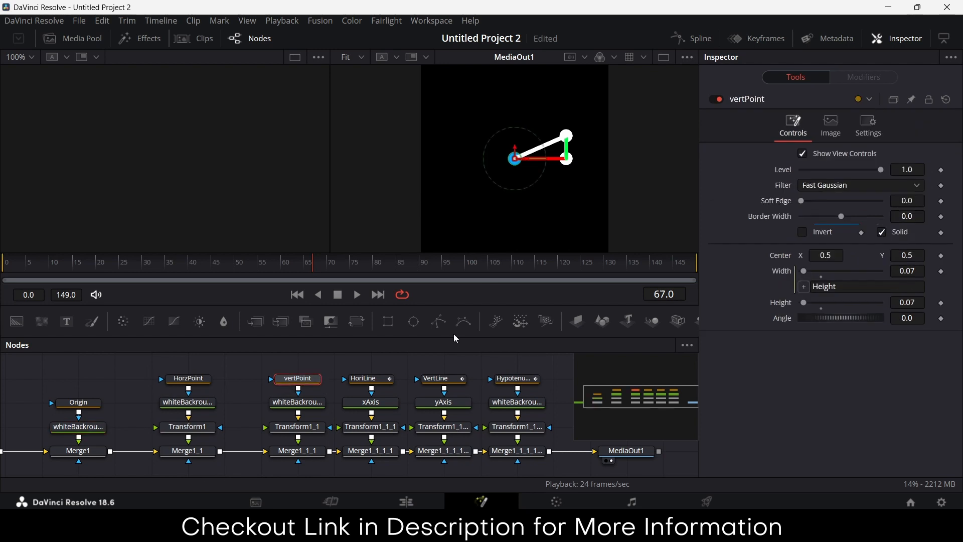
pyautogui.click(188, 379)
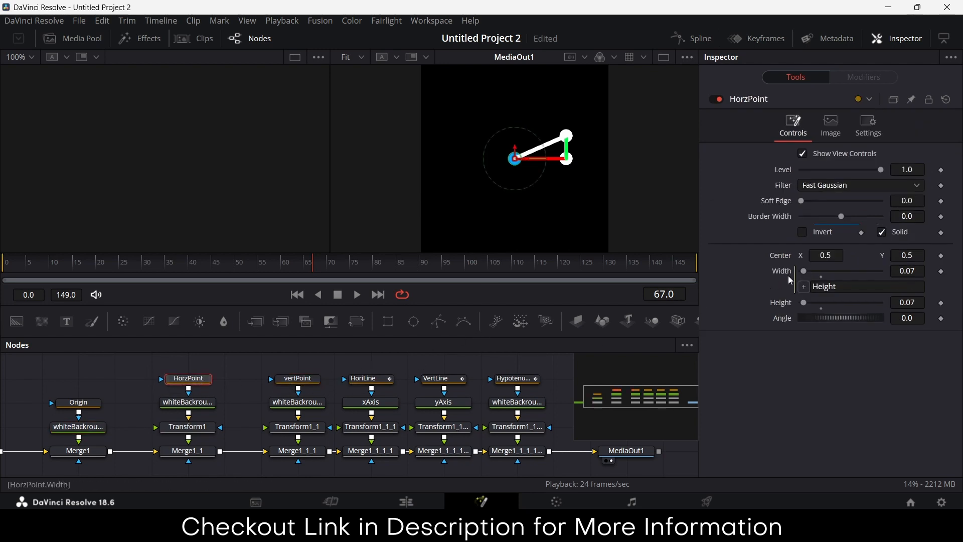
pyautogui.click(188, 402)
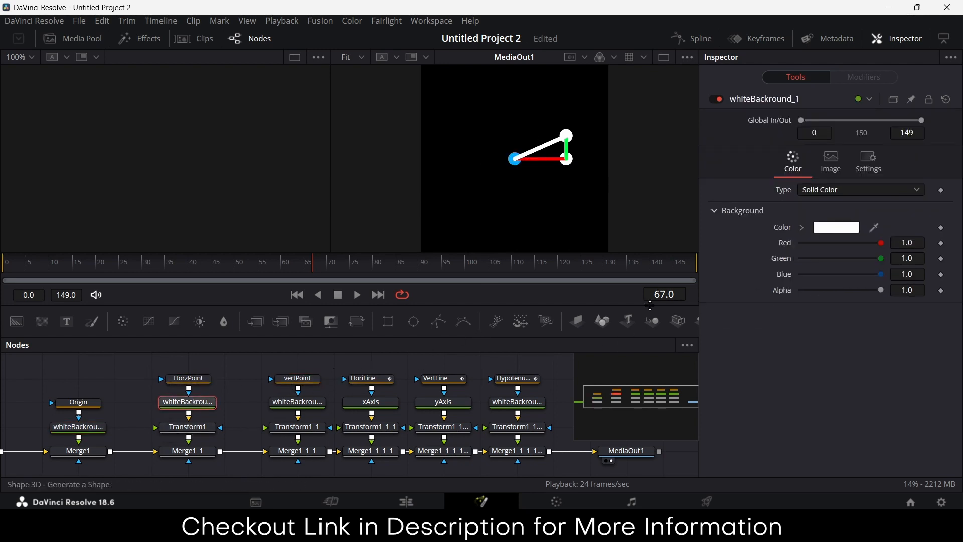
pyautogui.click(834, 227)
pyautogui.moveTo(581, 187); pyautogui.dragTo(591, 159)
pyautogui.click(607, 373)
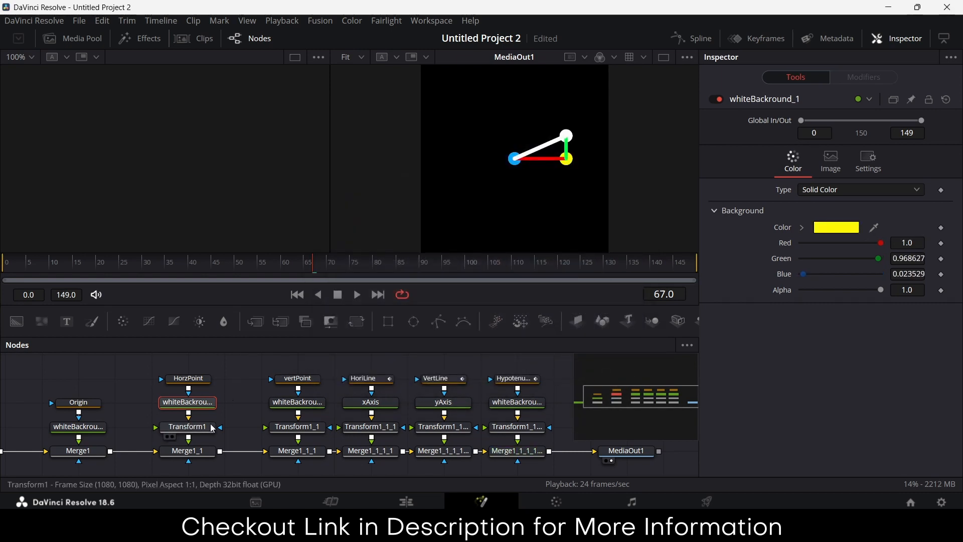
# Try the Atop operator on HorzPoint's merge node, Merge1_1, and restore the operator to Over.
pyautogui.click(187, 451)
pyautogui.click(832, 254)
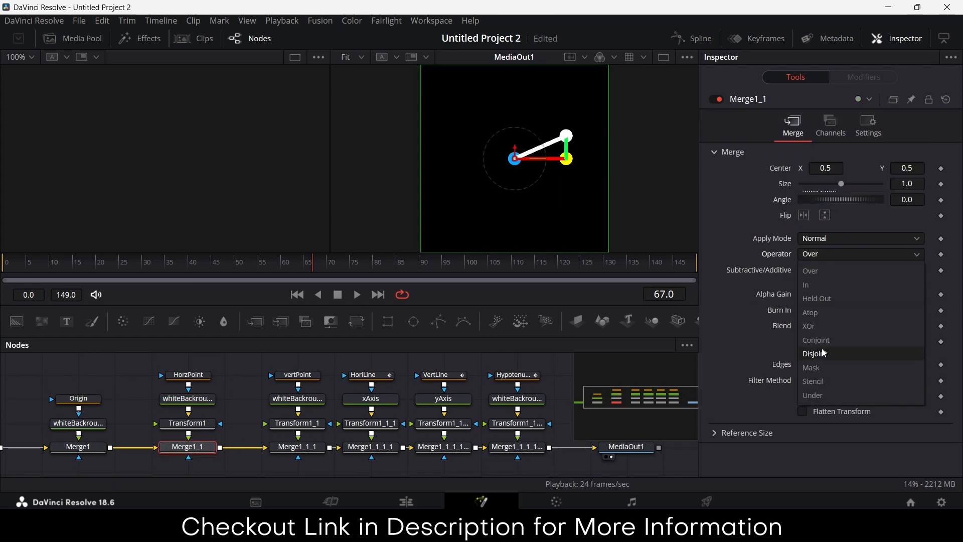
pyautogui.click(827, 313)
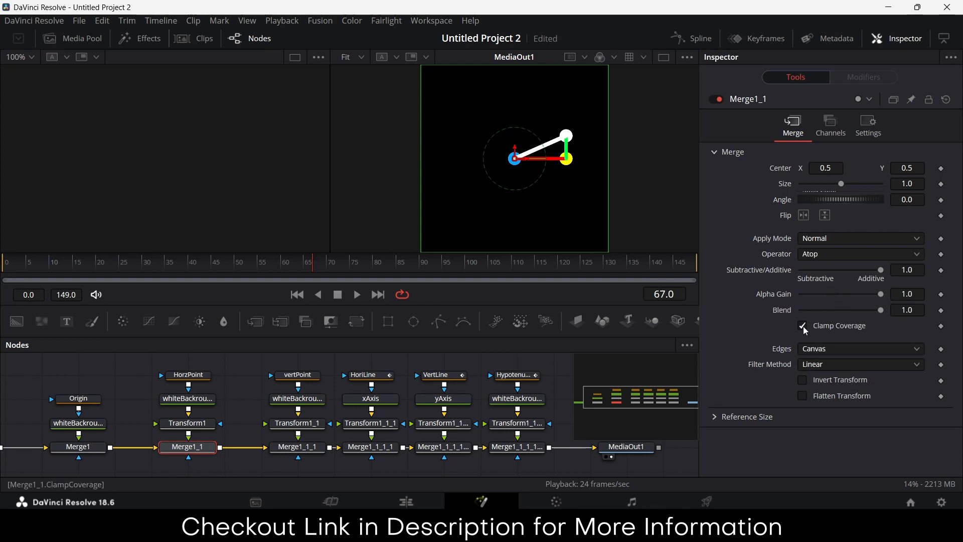
pyautogui.click(831, 252)
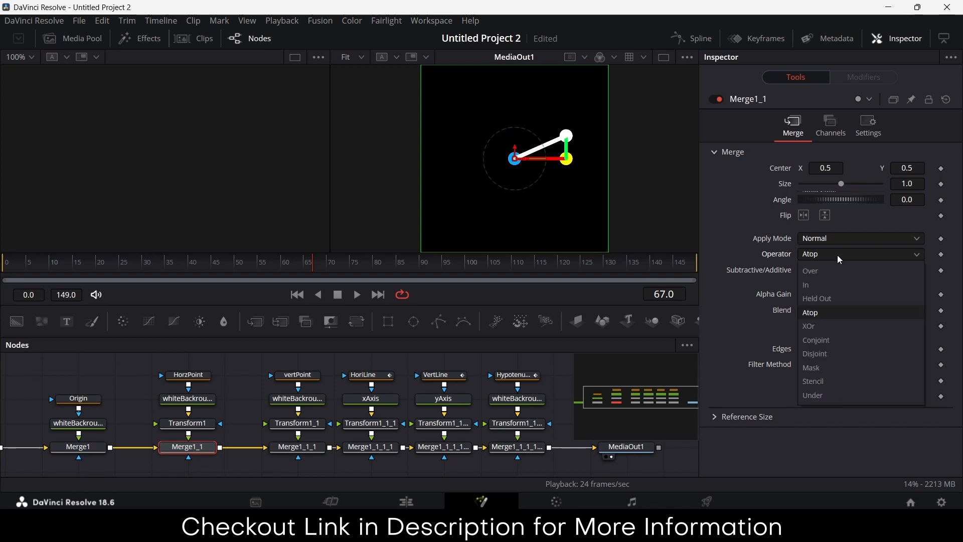
pyautogui.click(829, 271)
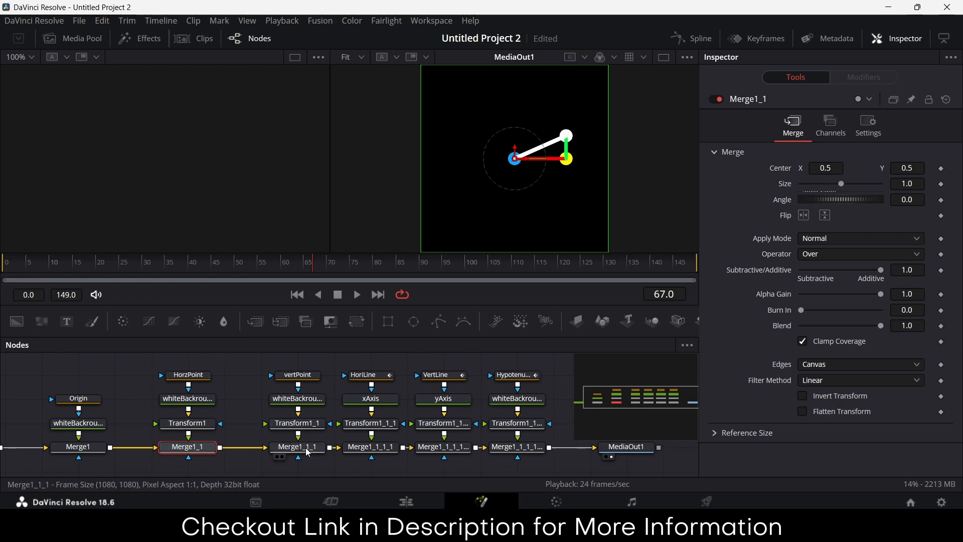
# Try the Atop operator on HoriLine's merge node, Merge1_1_1_1, and restore the operator to Over.
pyautogui.click(378, 452)
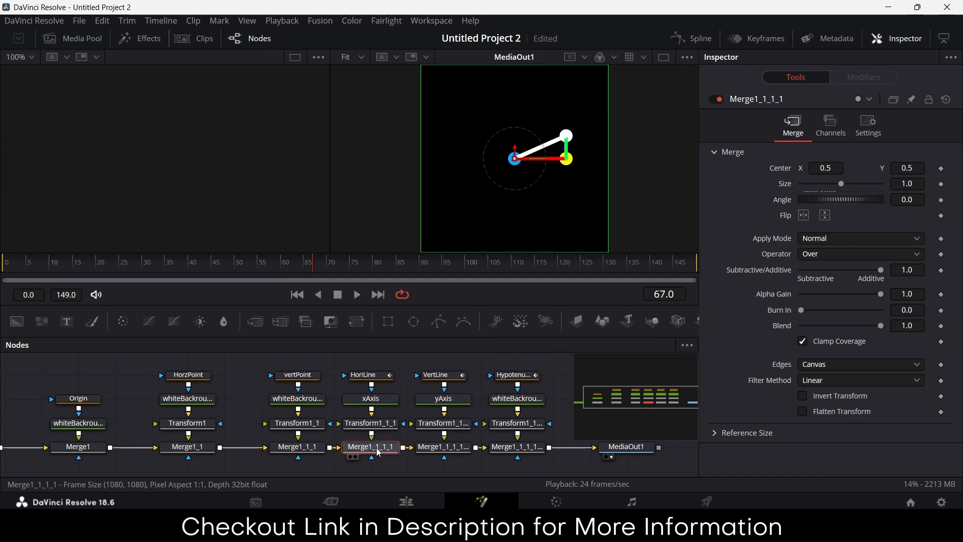
pyautogui.click(839, 255)
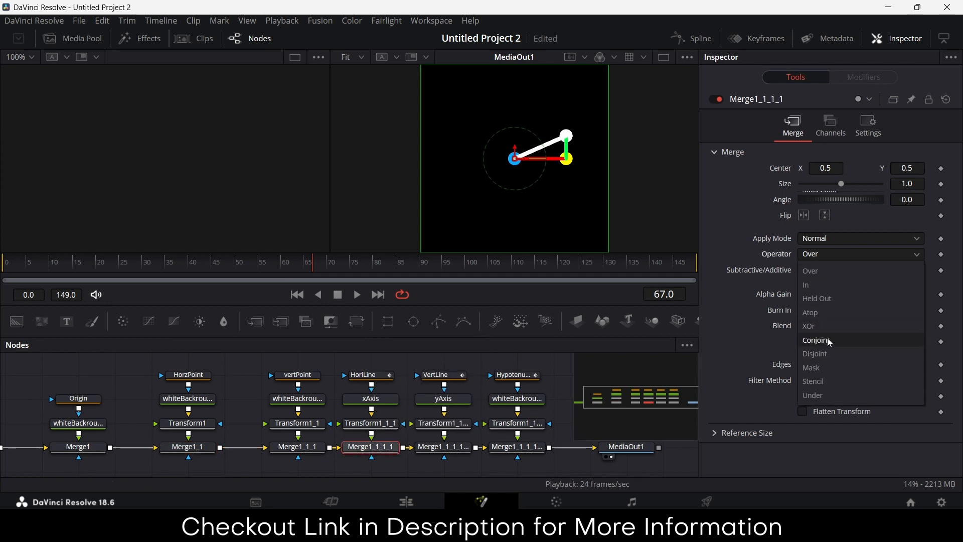
pyautogui.click(825, 313)
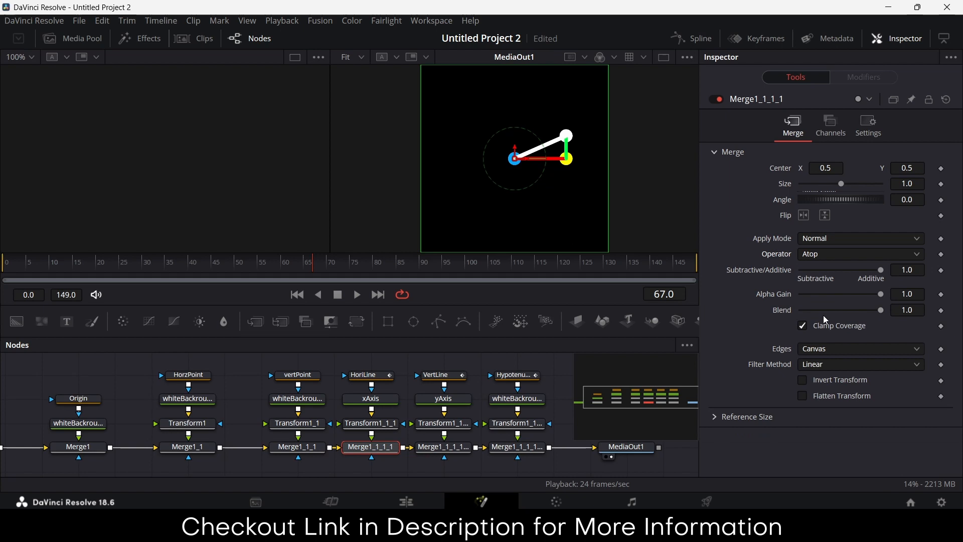
pyautogui.click(831, 255)
pyautogui.click(823, 273)
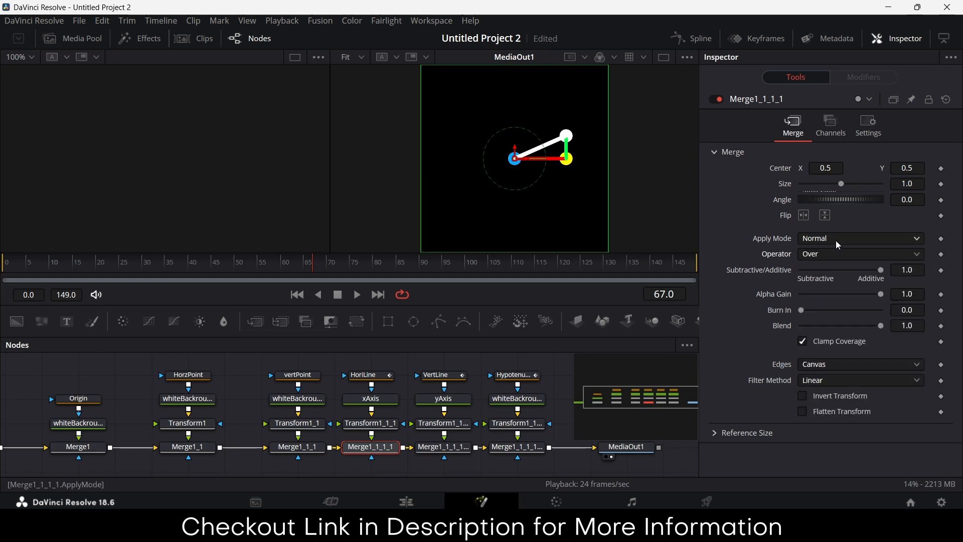
# Set the Apply Mode to Screen on the HoriLine and VertLine merge nodes, keeping the operator at Over.
pyautogui.click(836, 241)
pyautogui.click(829, 270)
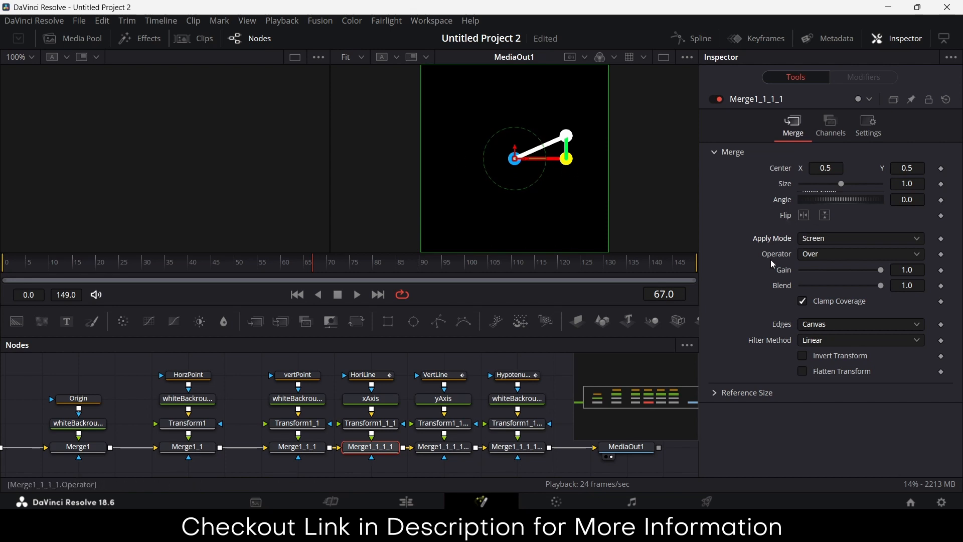
pyautogui.click(447, 448)
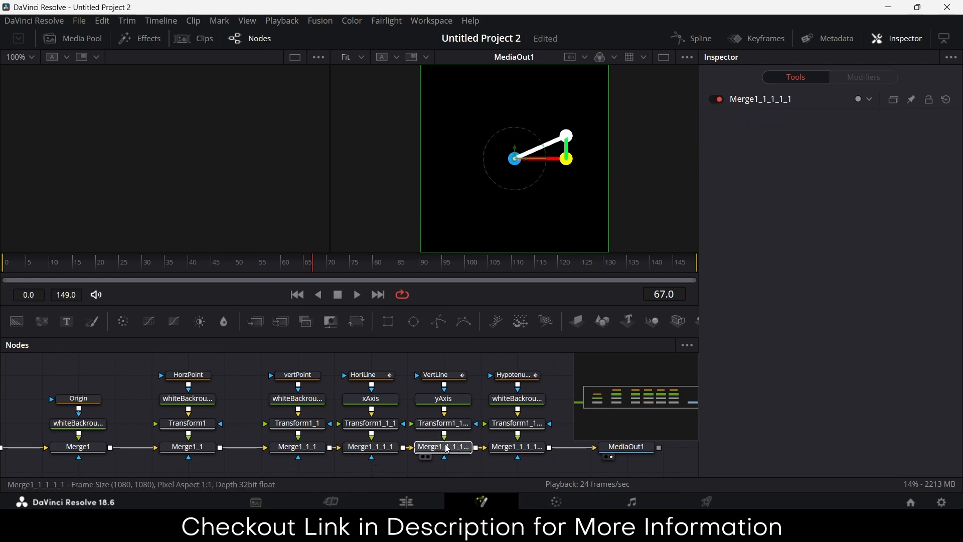
pyautogui.click(870, 239)
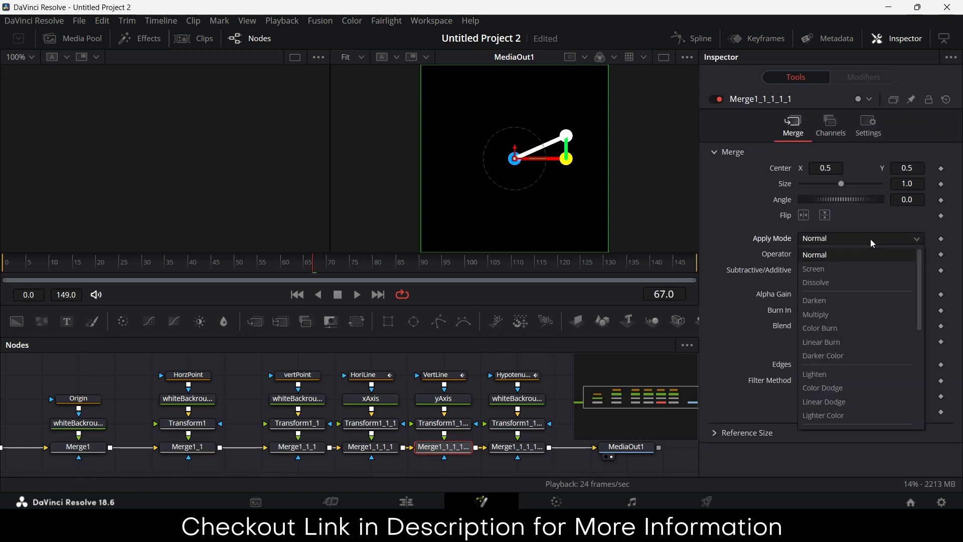
pyautogui.click(854, 268)
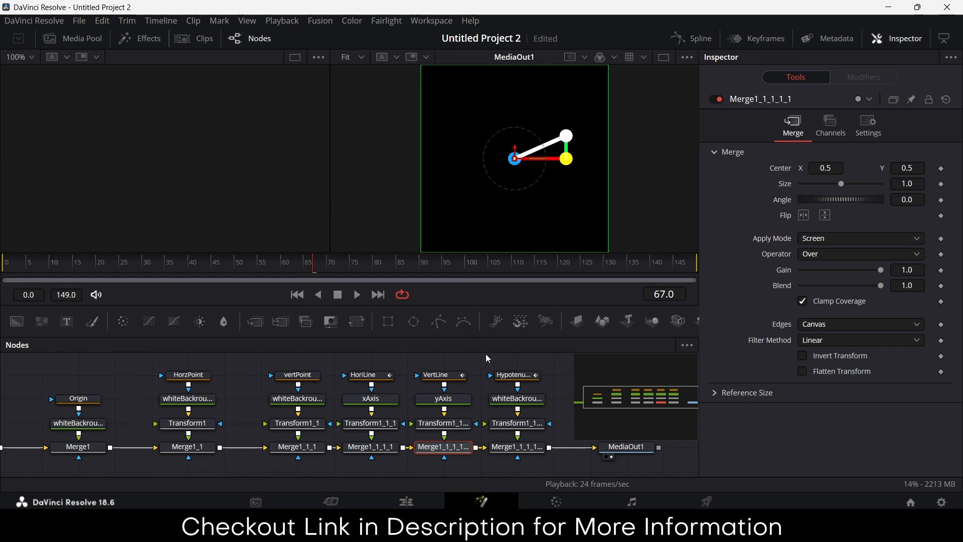
# Play the tutorial clip on the Edit page timeline from its start to review the coloured triangle animation.
pyautogui.click(420, 497)
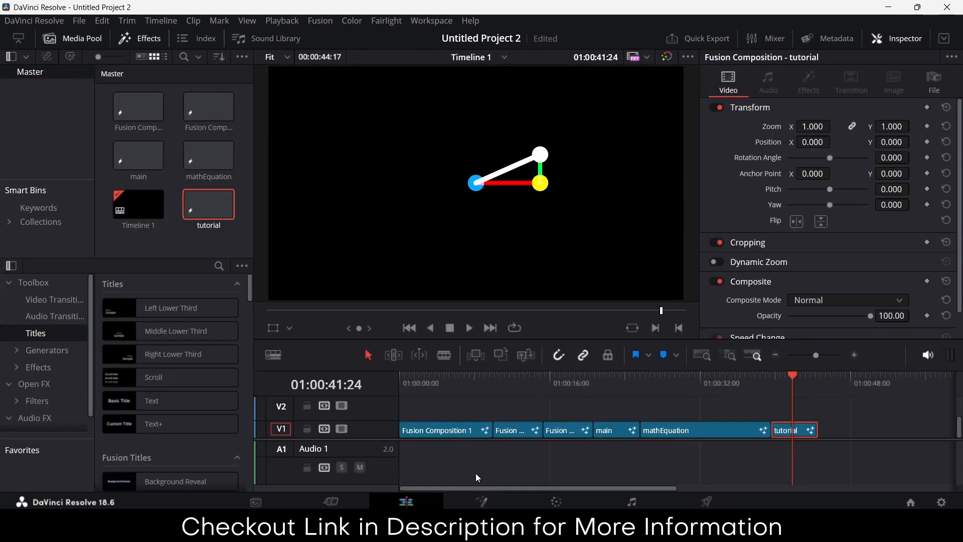
pyautogui.moveTo(793, 375); pyautogui.dragTo(772, 377)
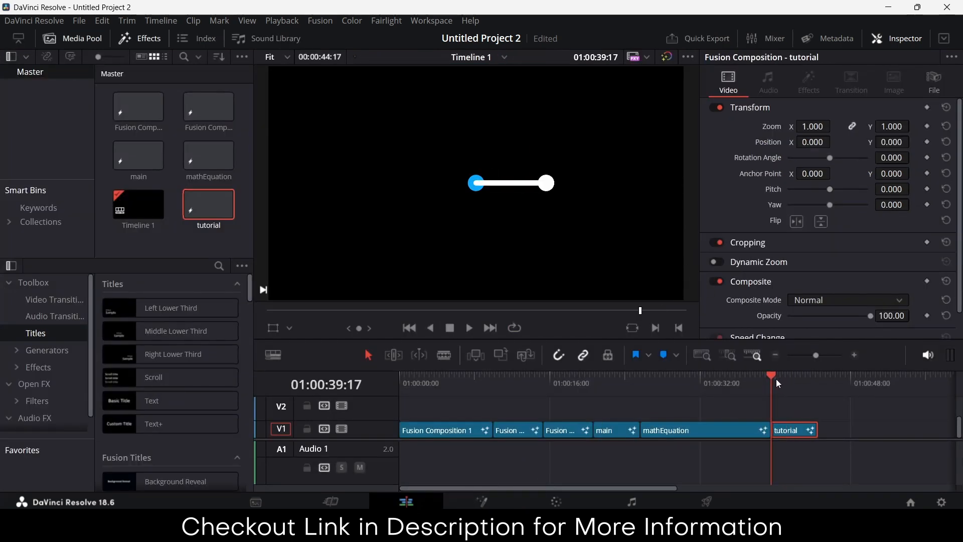
pyautogui.click(469, 328)
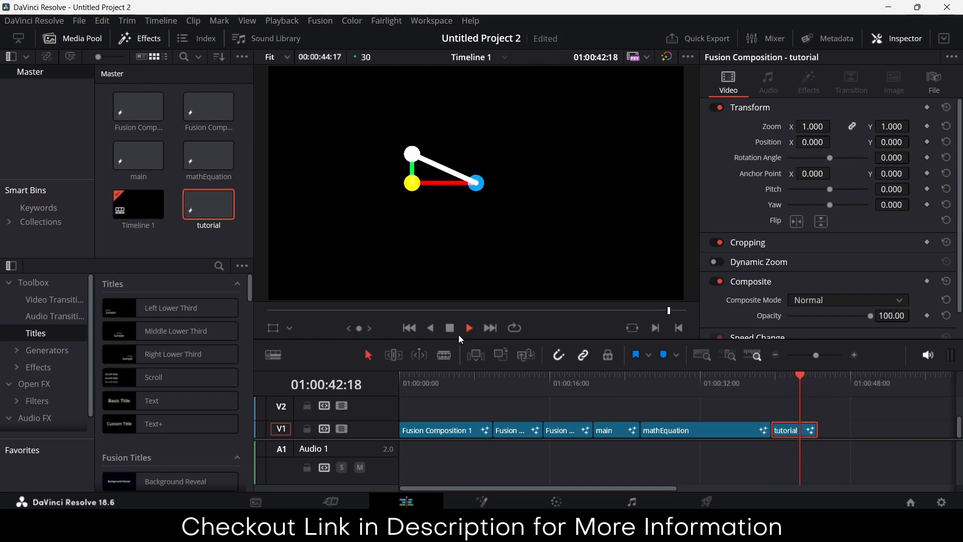
pyautogui.click(450, 329)
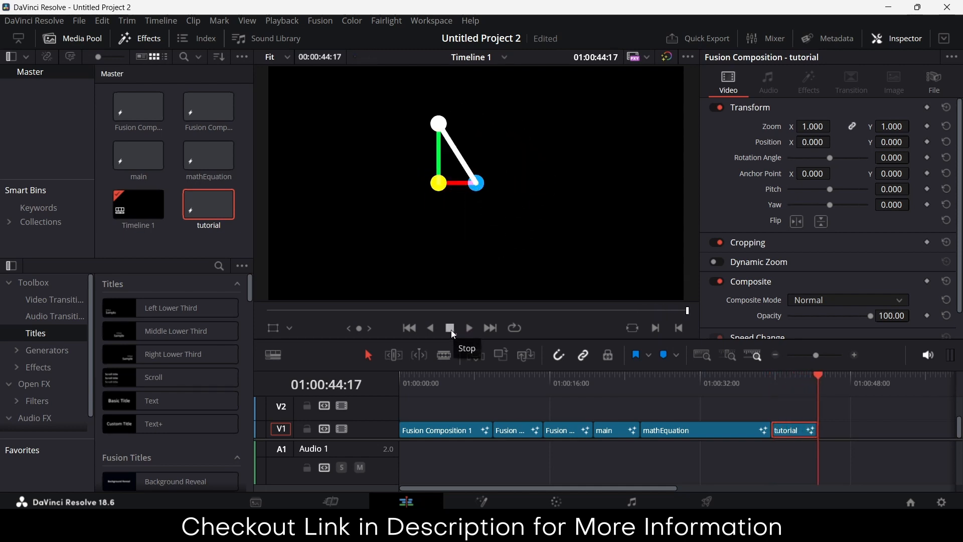
# Preview the Fusion animation with vertPoint's background image width set to 1920, restore the width to 1080, and replay the animation.
pyautogui.click(483, 502)
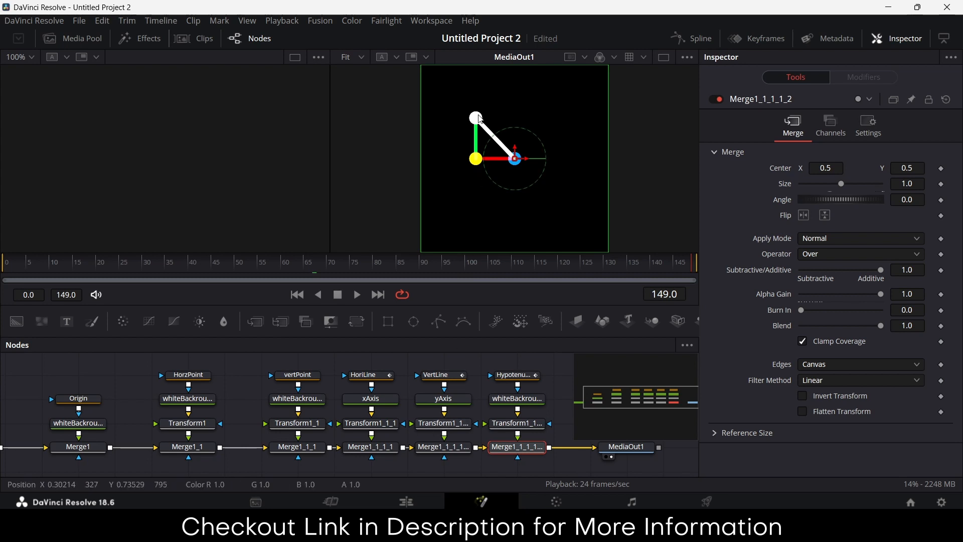
pyautogui.click(301, 377)
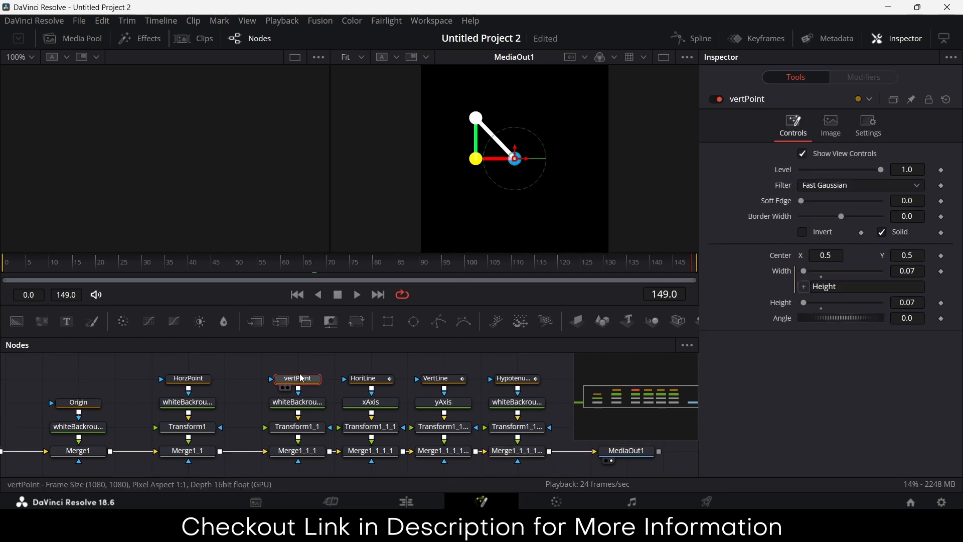
pyautogui.click(299, 403)
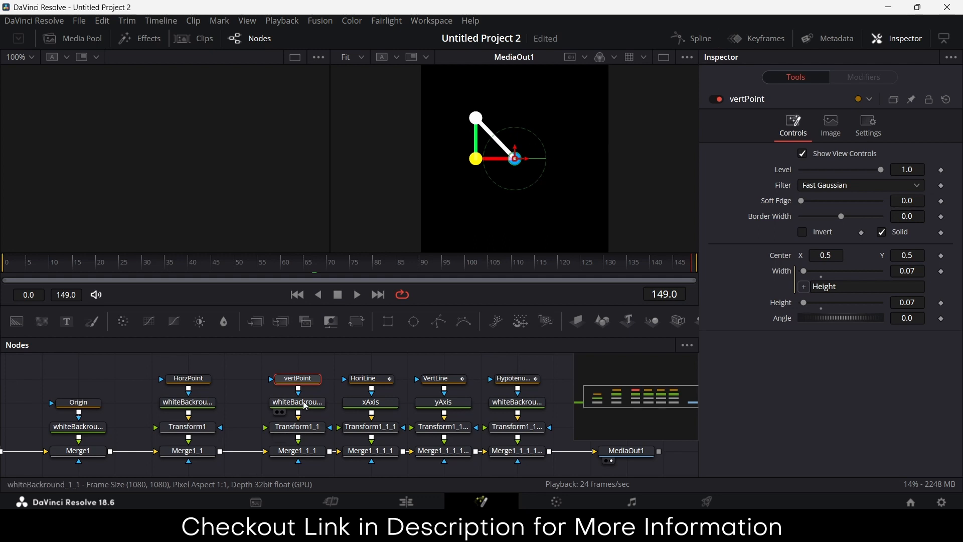
pyautogui.click(831, 162)
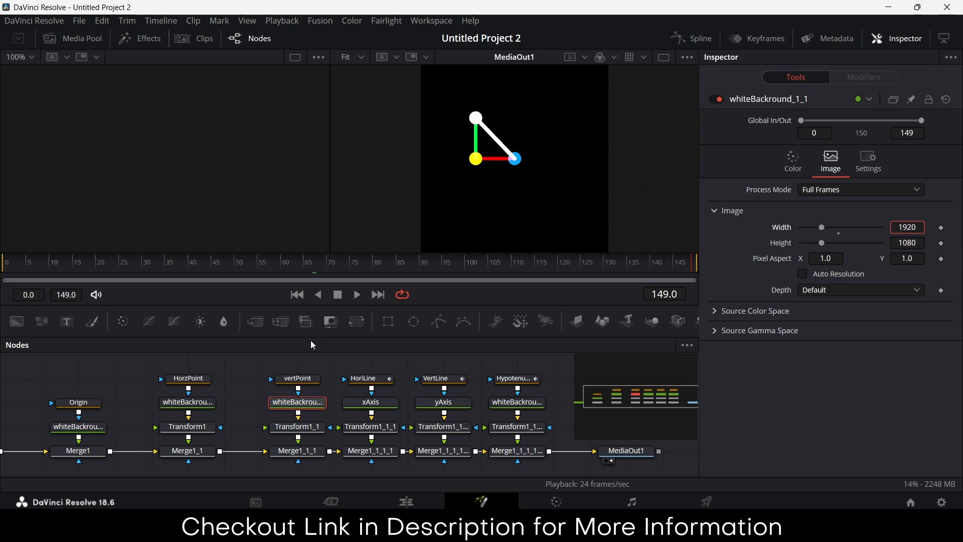
pyautogui.press('Return')
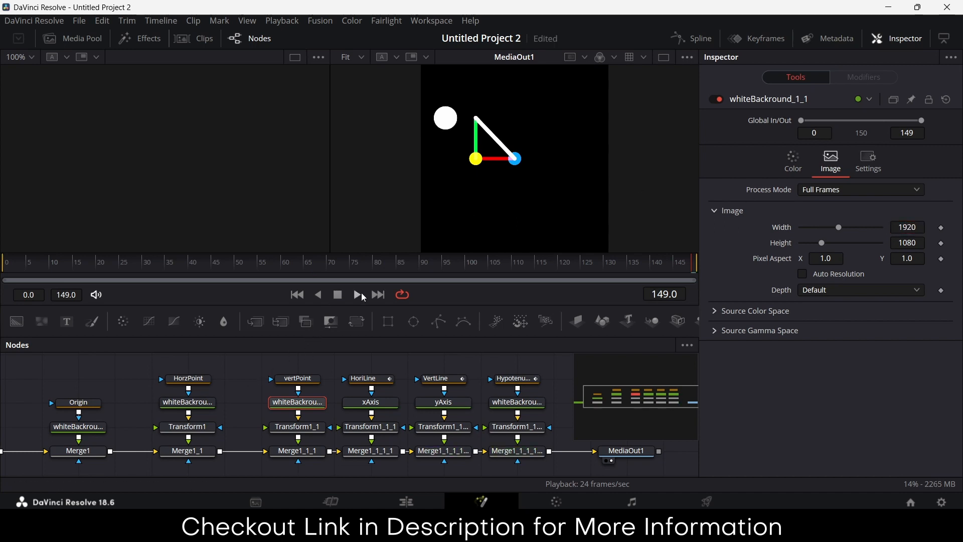
pyautogui.click(359, 294)
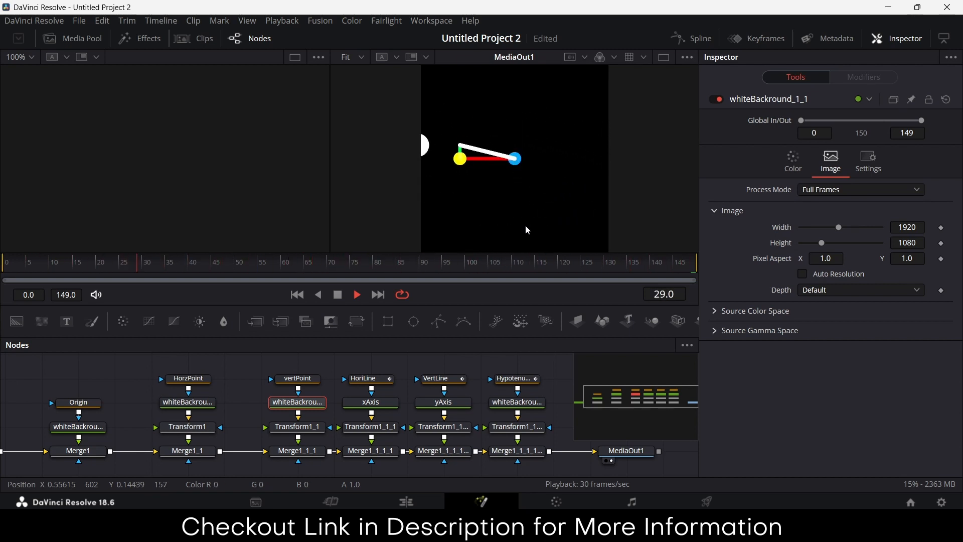
pyautogui.click(338, 294)
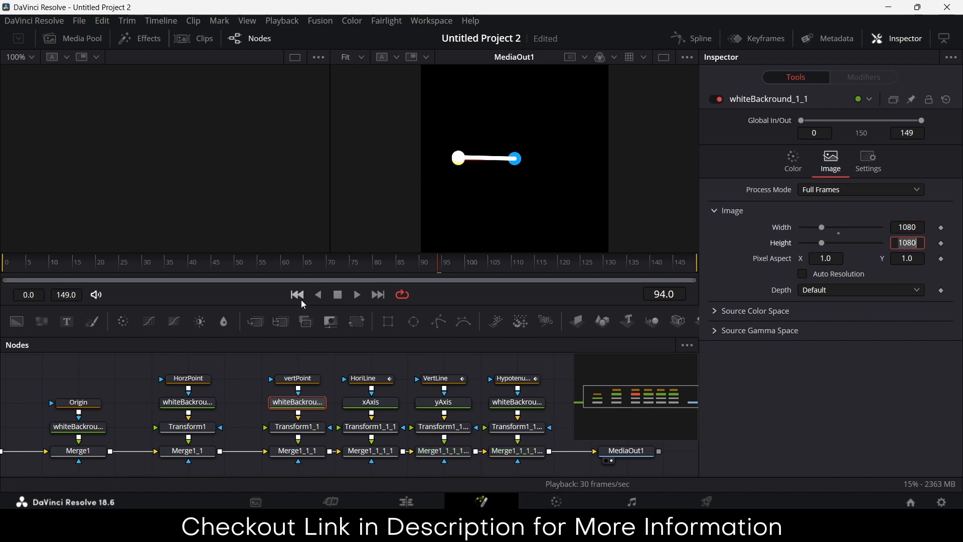
pyautogui.click(357, 295)
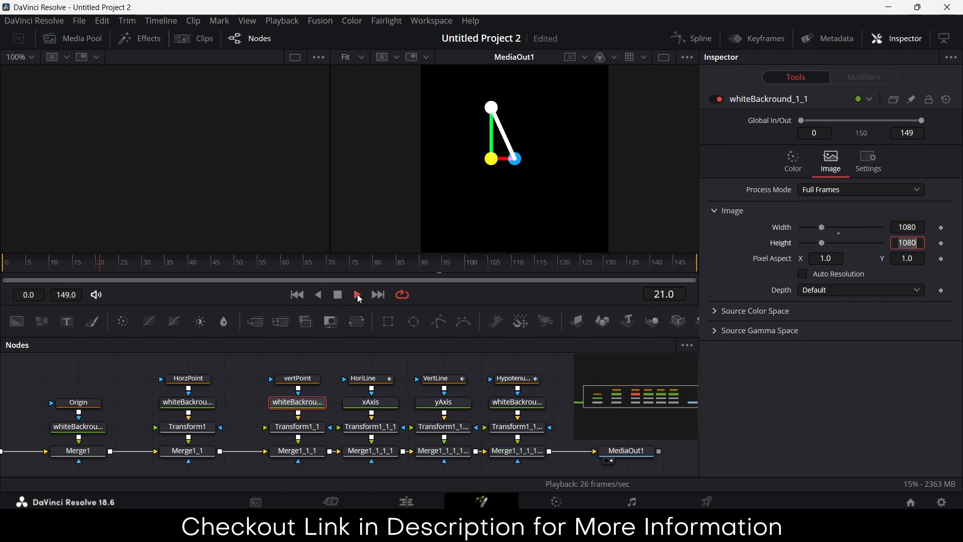